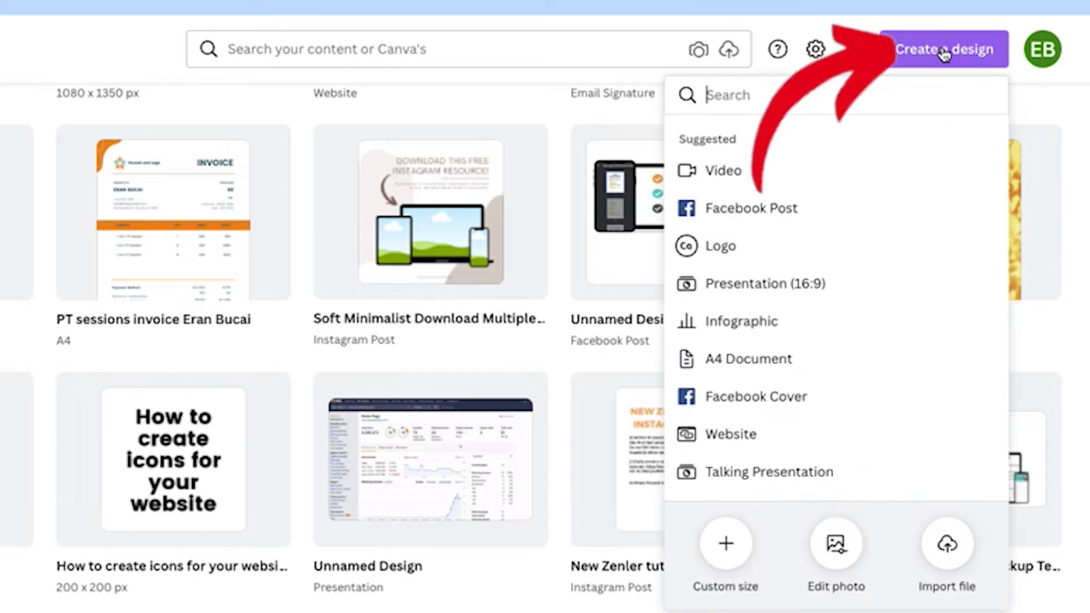
Start a new design with a custom size
click(740, 546)
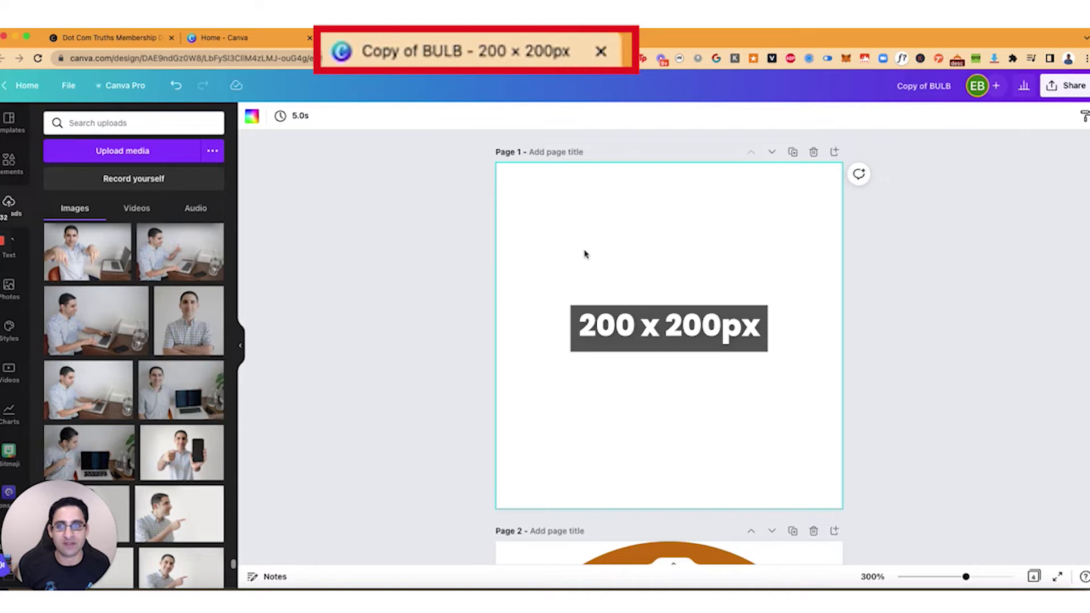
Examine the grid of laptop course thumbnails on the Dot Com Truths Membership website
click(119, 41)
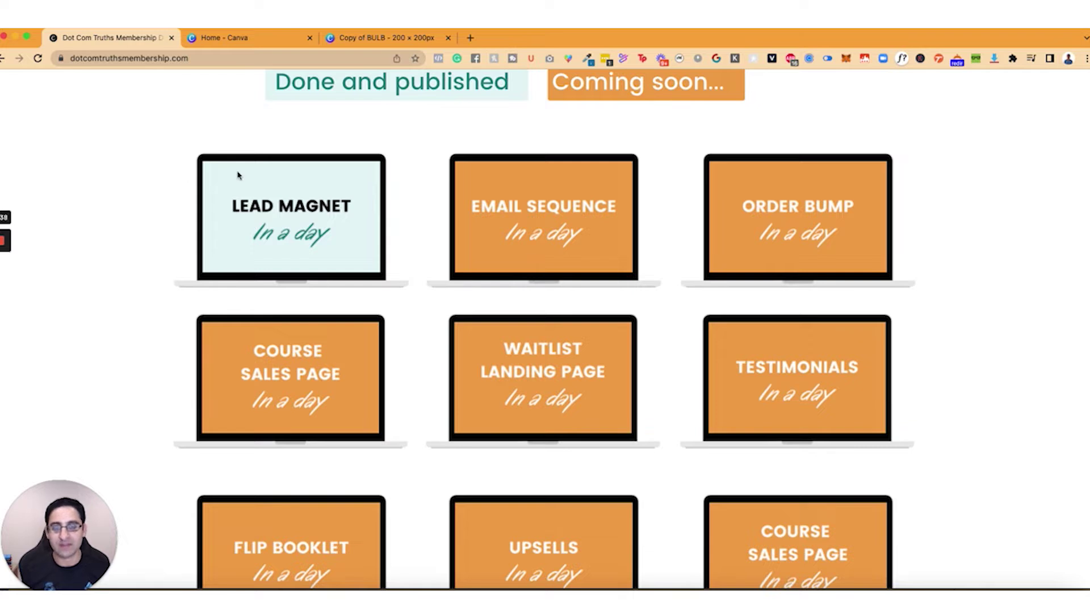
right_click(300, 217)
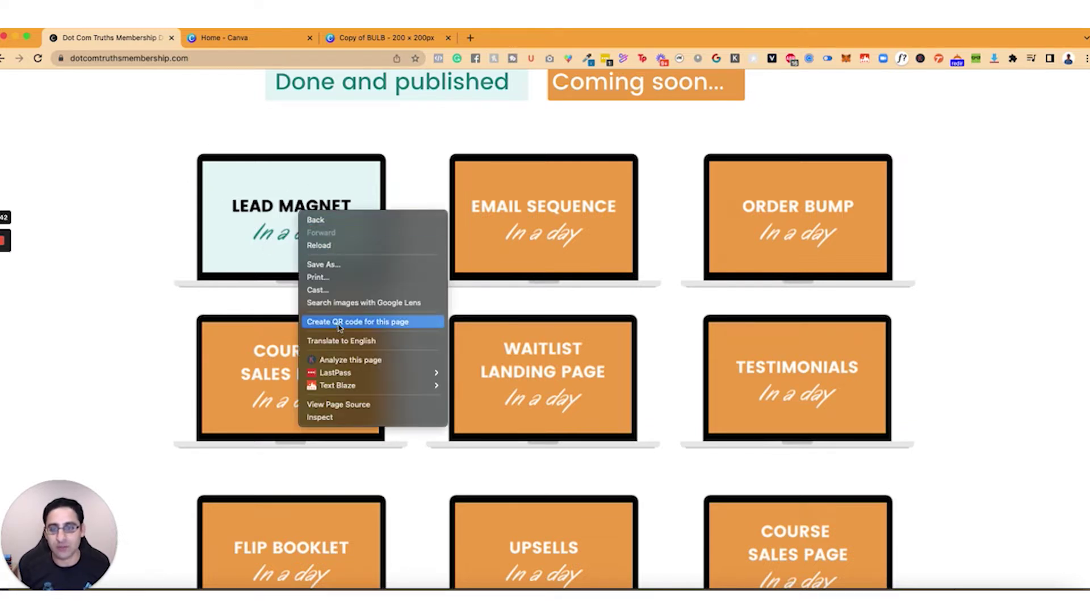
click(282, 244)
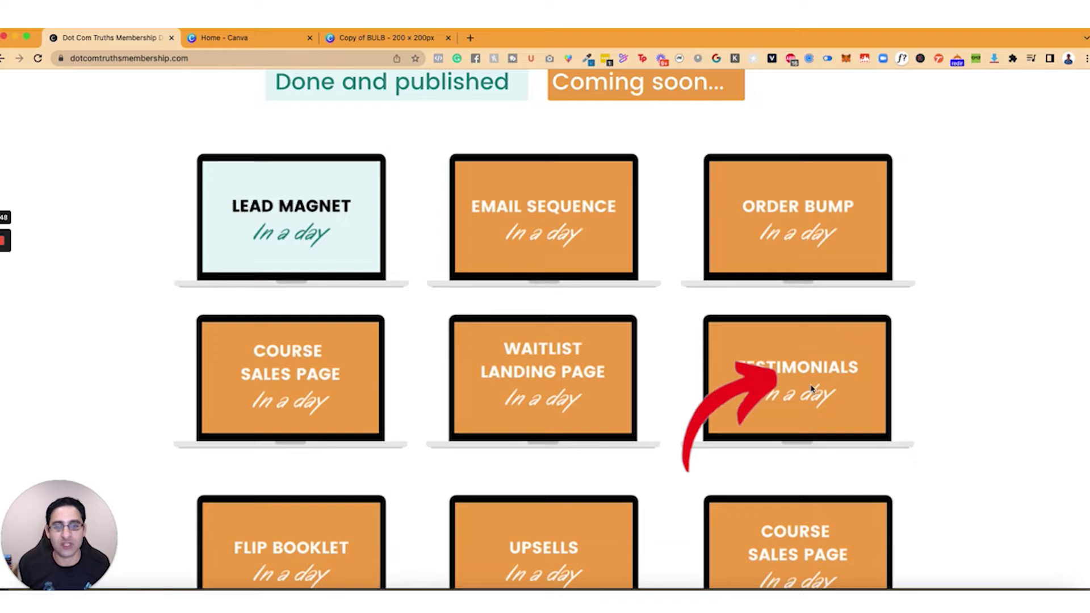
scroll(503, 382, down, 5)
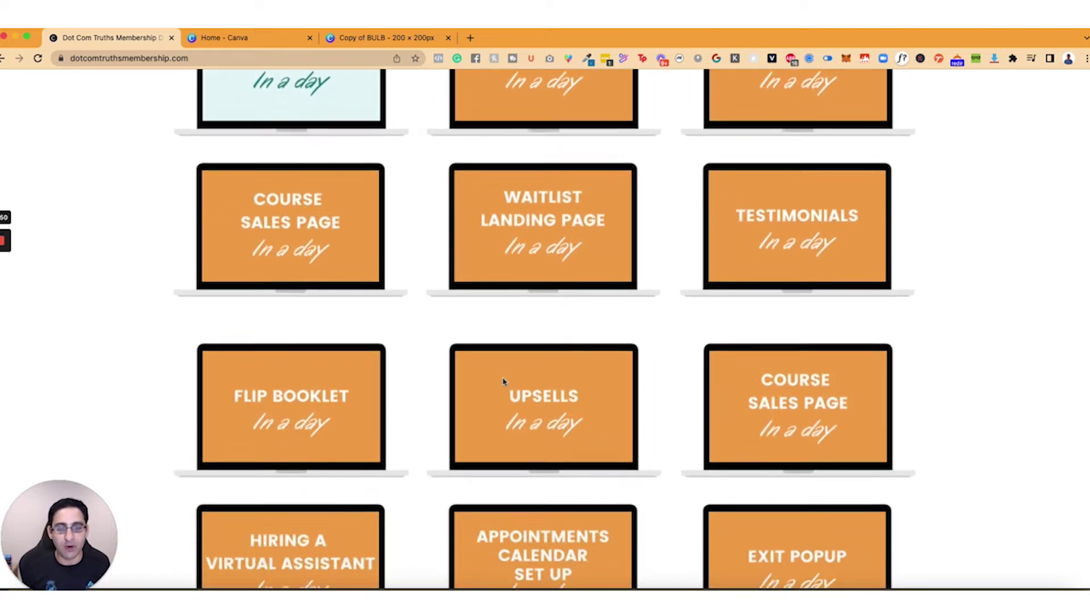
scroll(503, 381, down, 3)
scroll(443, 328, up, 4)
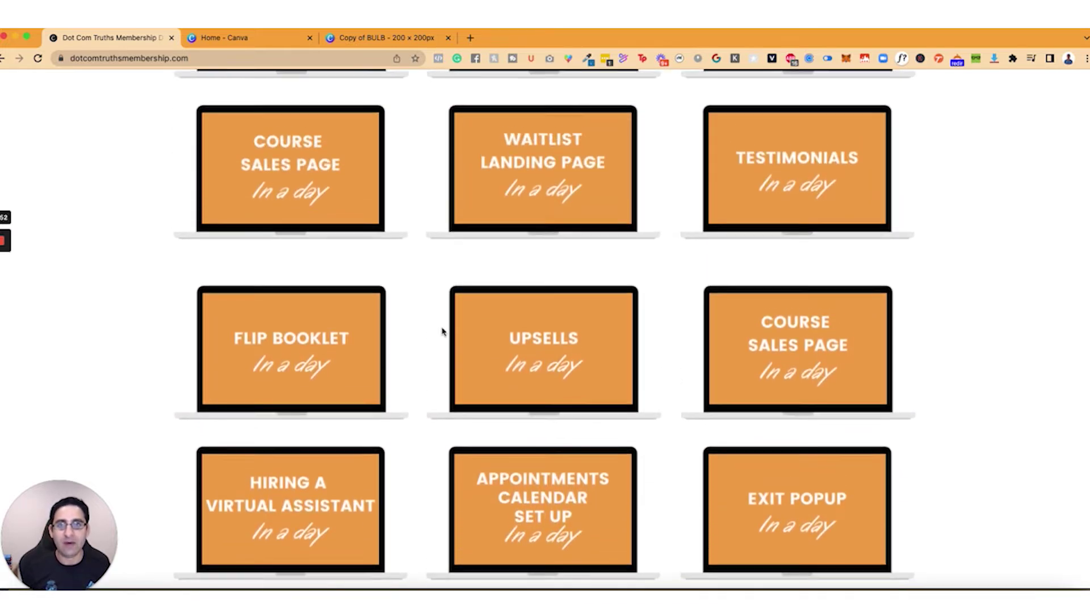
Return to the 200 × 200px design and set the uploaded crossed-arms portrait as page 1's background
click(366, 37)
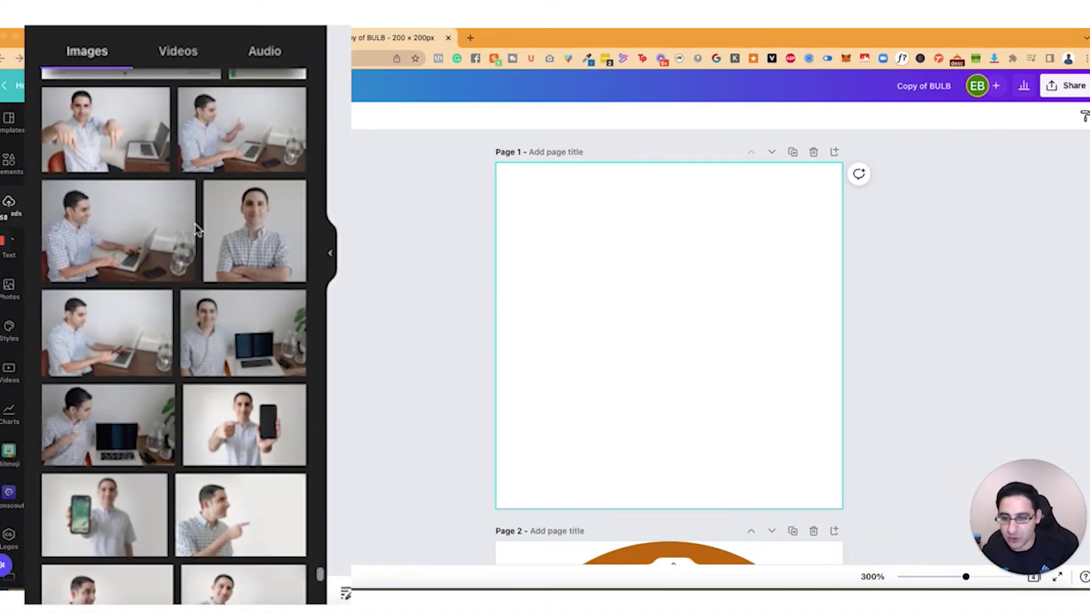
scroll(195, 230, down, 2)
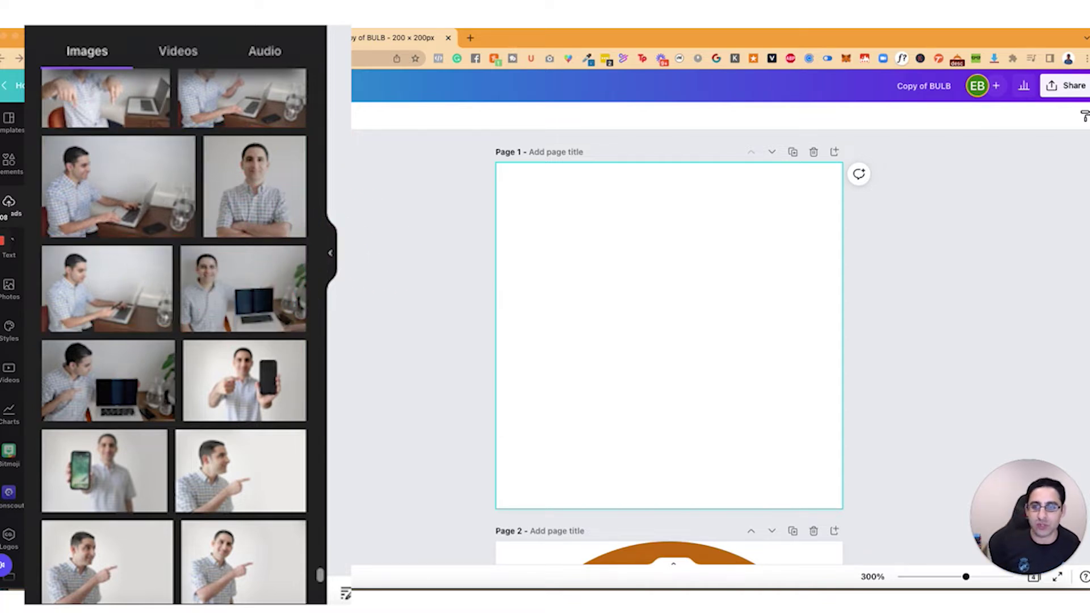
click(261, 193)
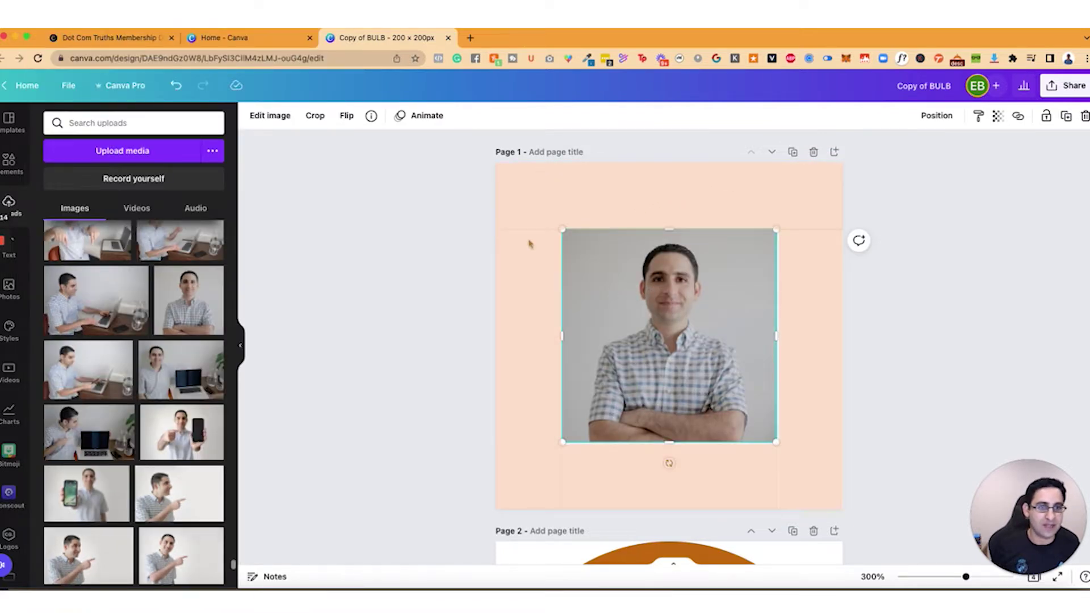
right_click(639, 307)
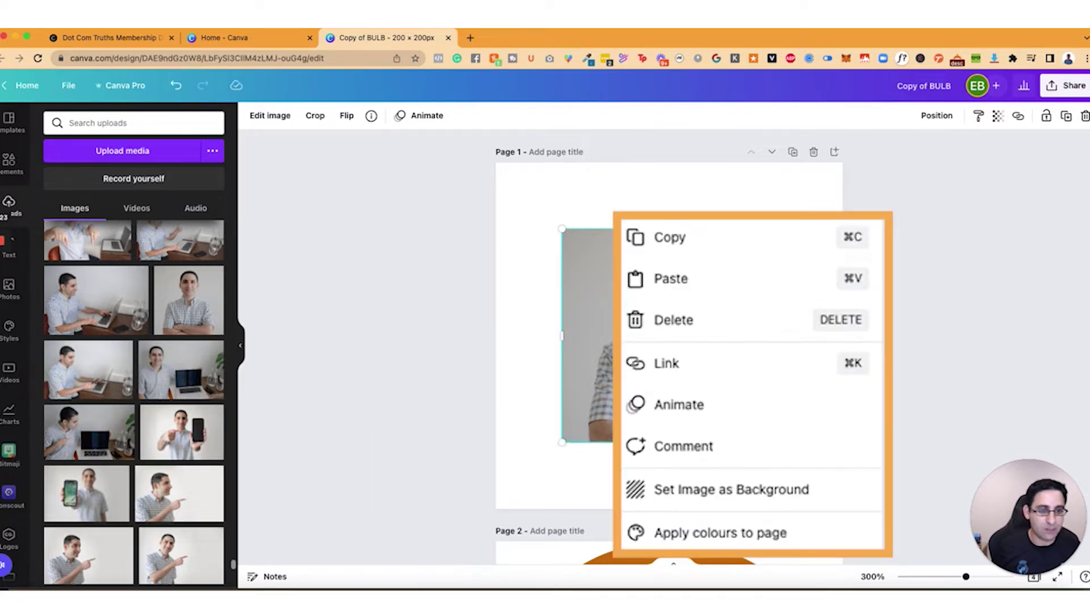
click(684, 477)
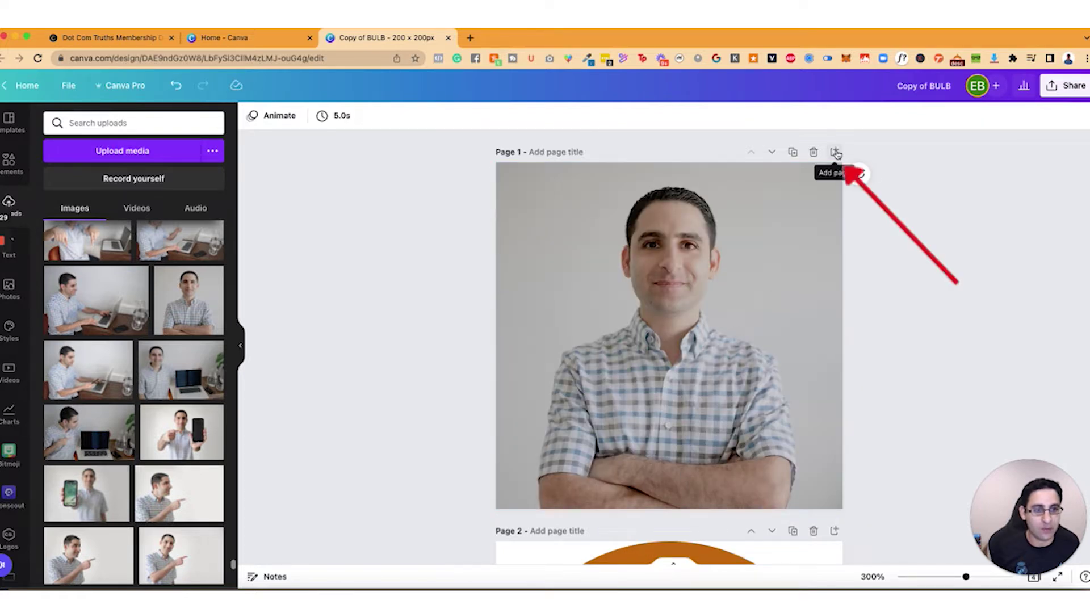
Add a page after page 1 and set the uploaded photo of the man typing on a laptop as its background
click(913, 153)
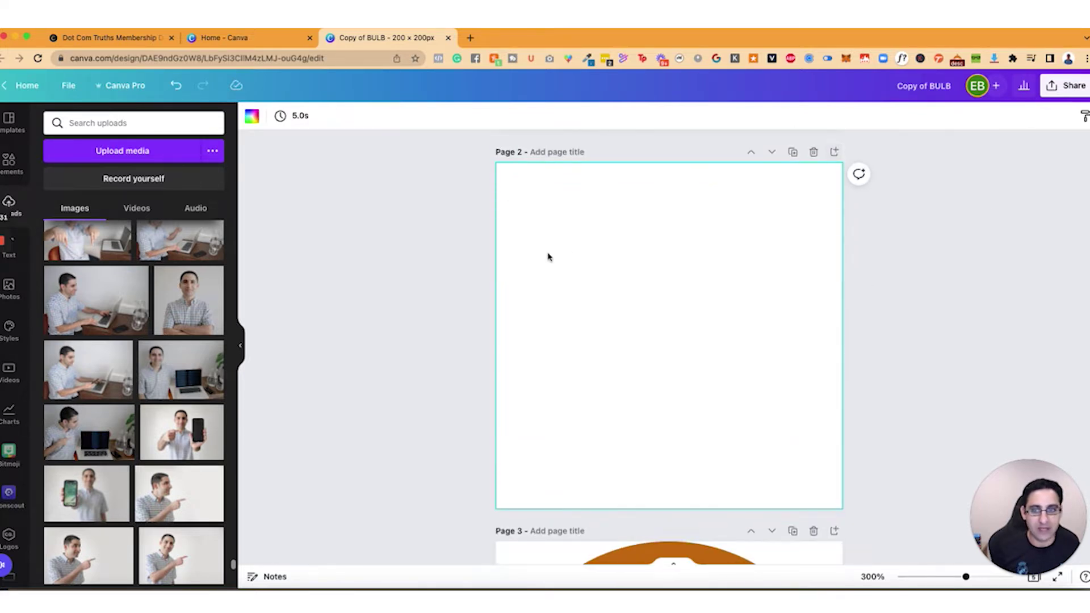
click(94, 301)
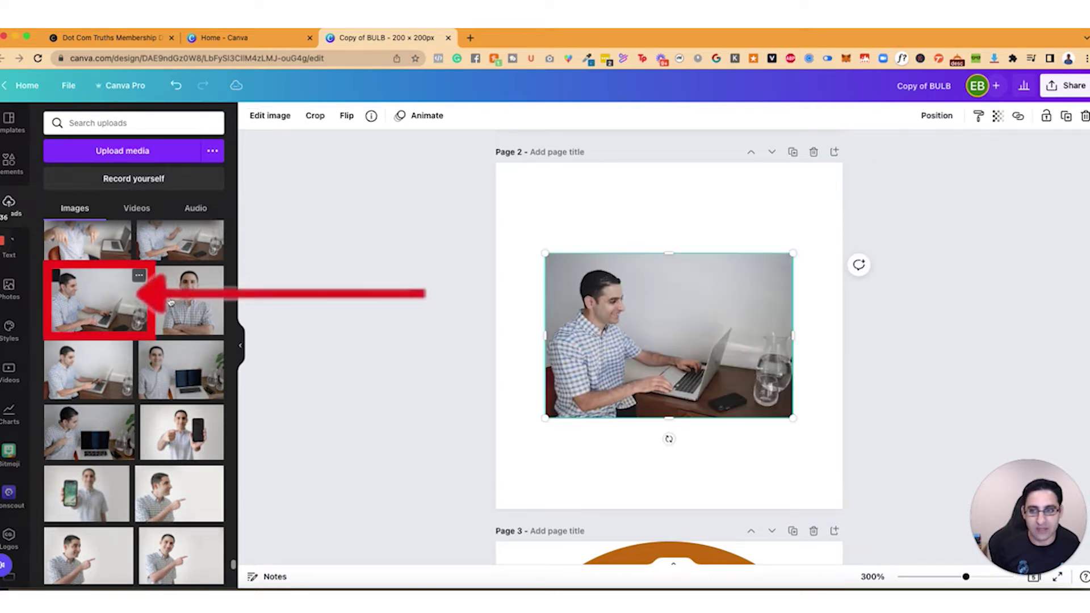
right_click(627, 348)
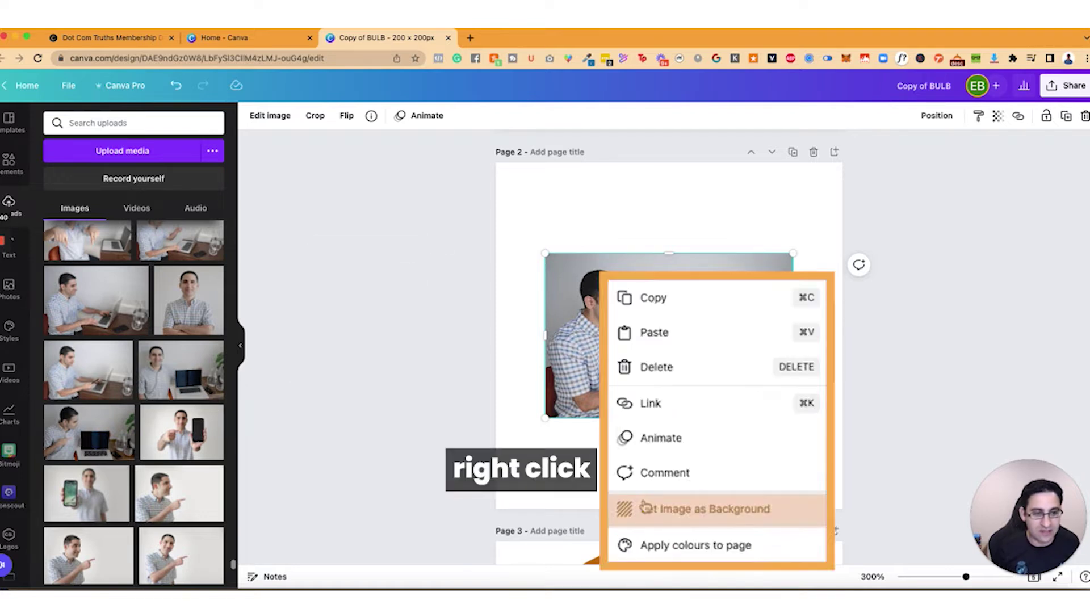
click(650, 509)
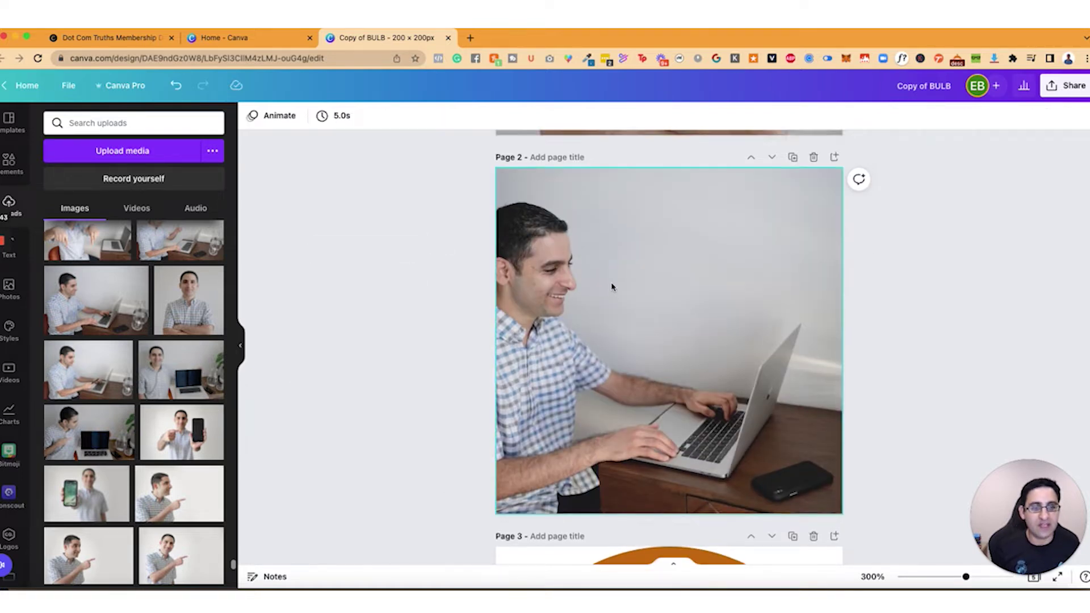
Shift page 2's background photo to the right within its crop so the whole upper body is in frame
scroll(610, 286, up, 1)
key(ctrl+v)
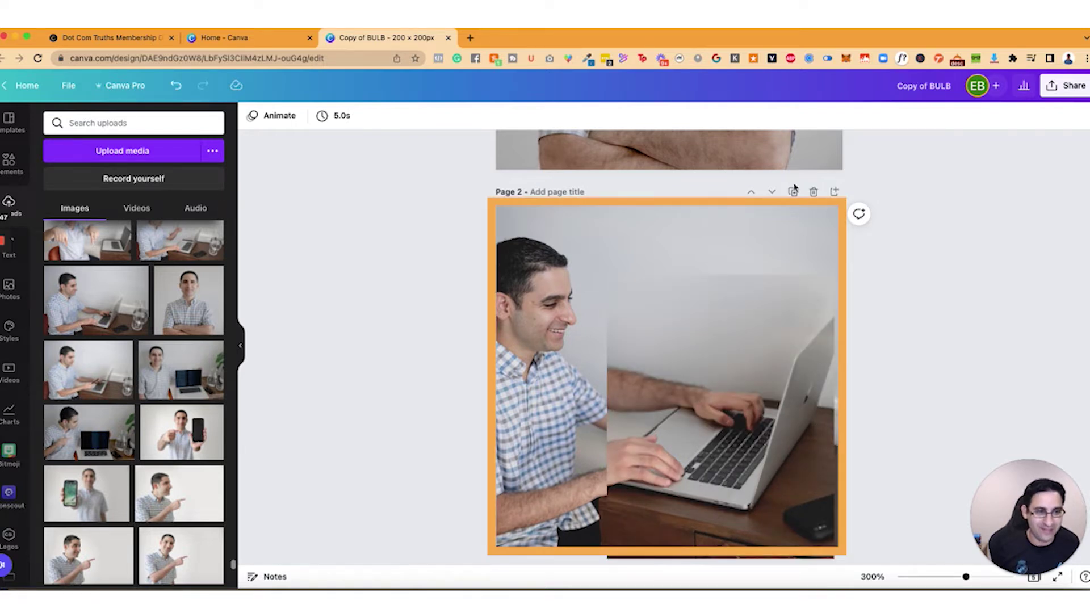
scroll(598, 240, up, 6)
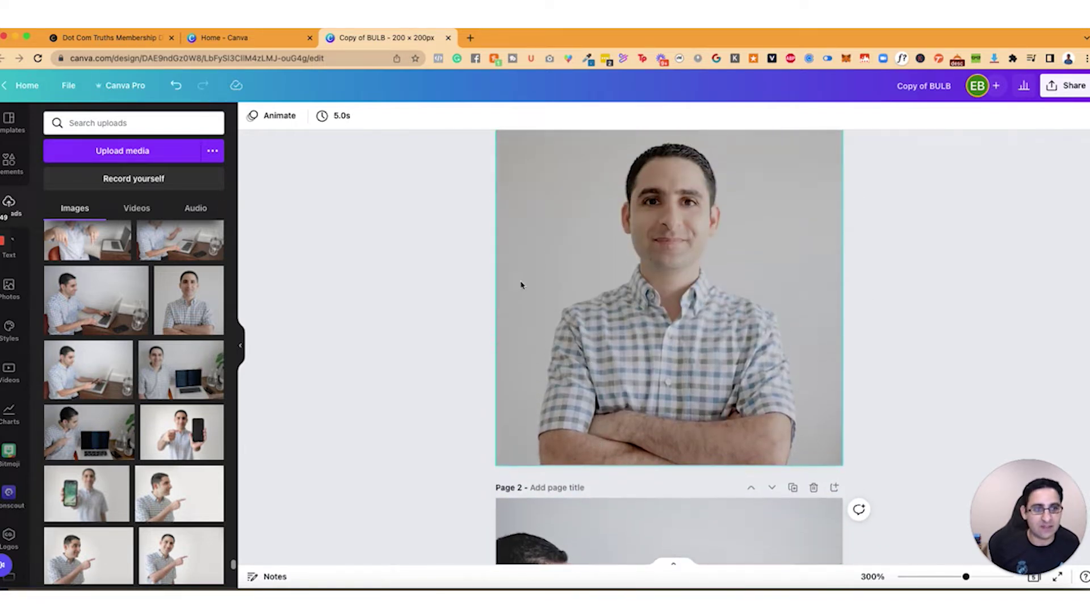
scroll(643, 349, down, 5)
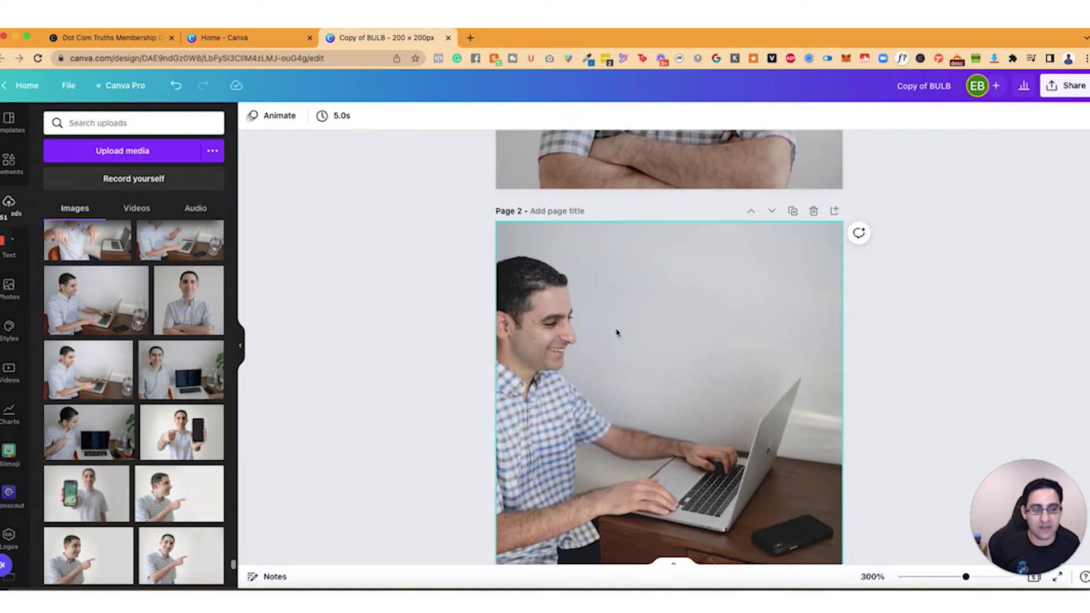
double_click(639, 378)
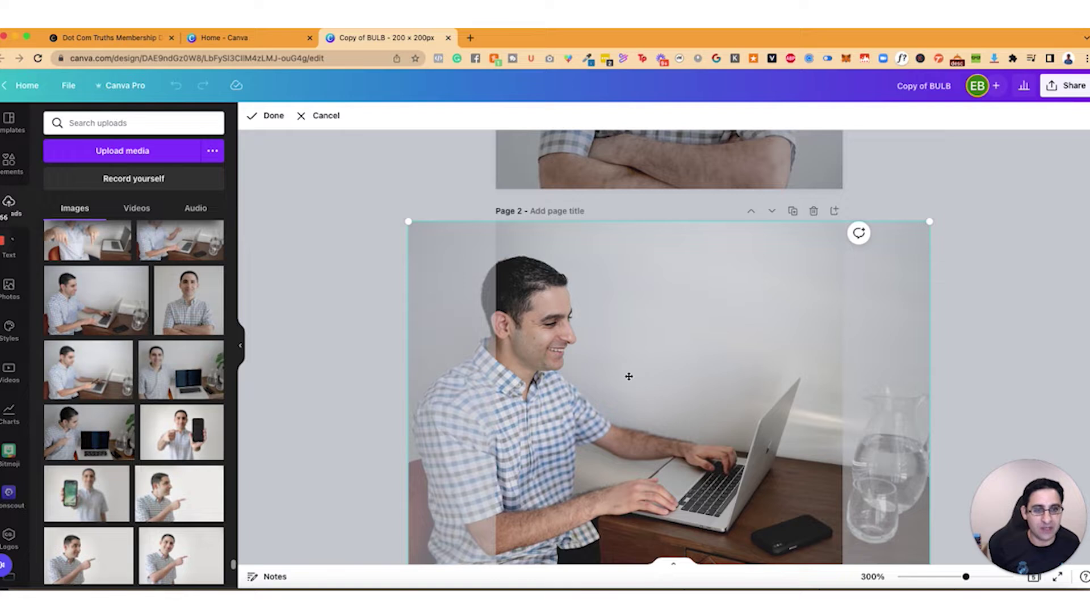
drag(629, 376, 727, 372)
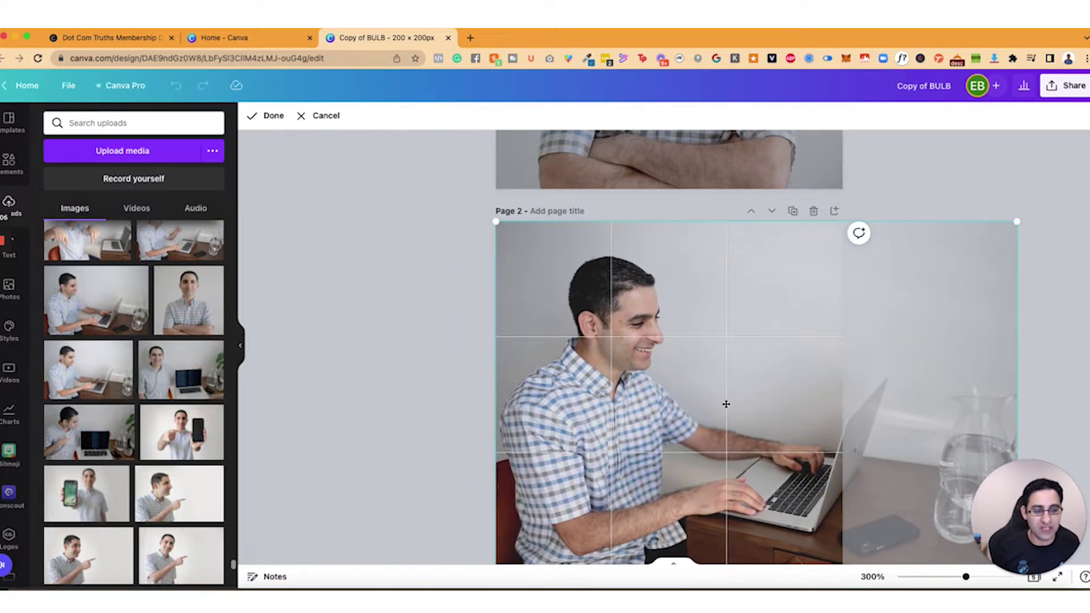
click(461, 368)
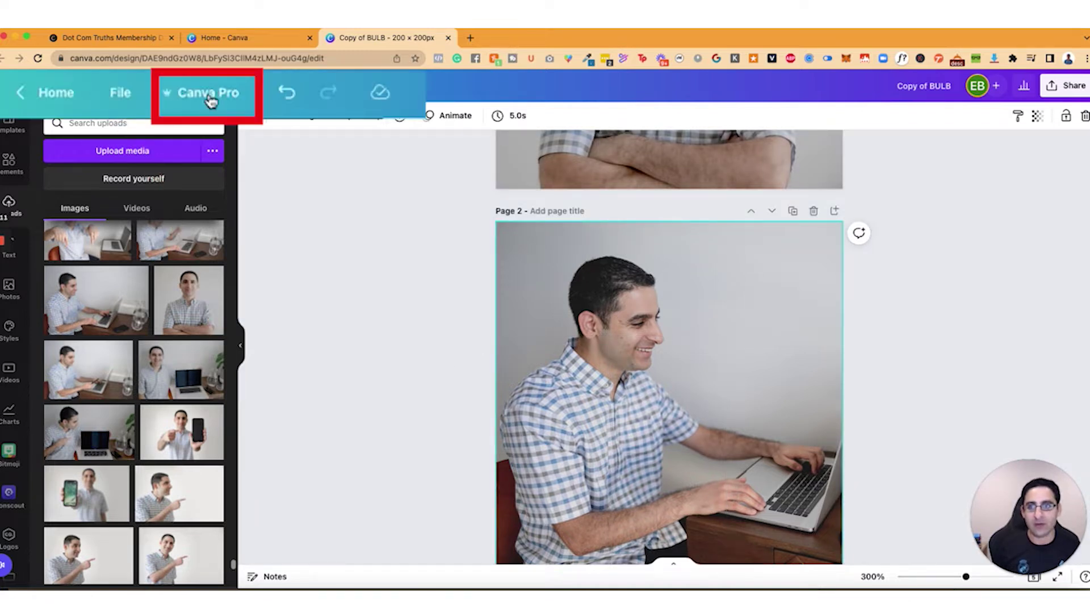
Create a resized copy of the design with a custom size of 350 × 200 px
click(210, 100)
click(112, 159)
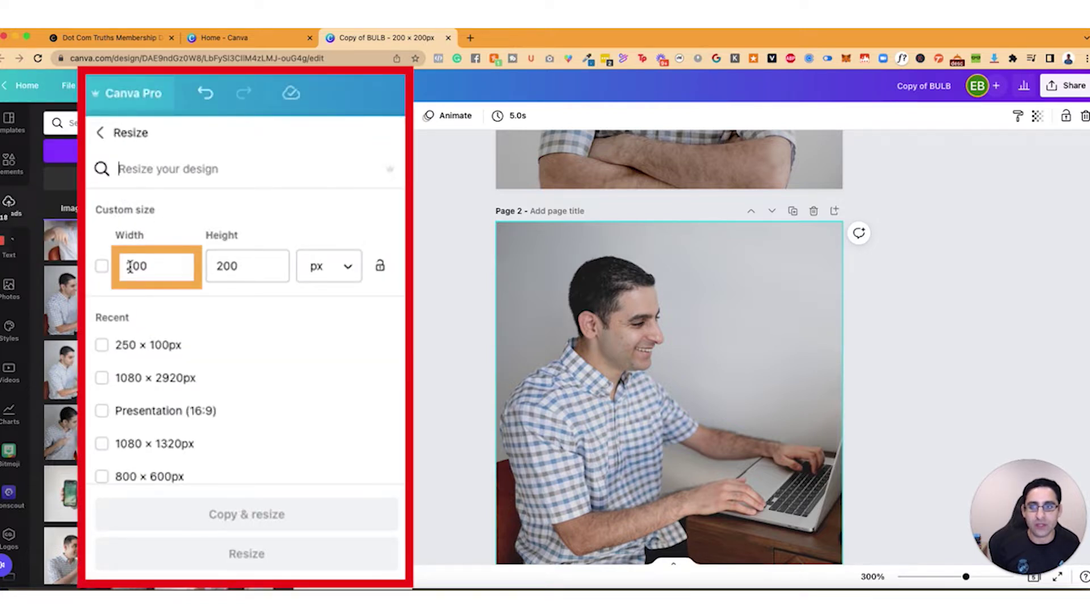
drag(130, 267, 121, 267)
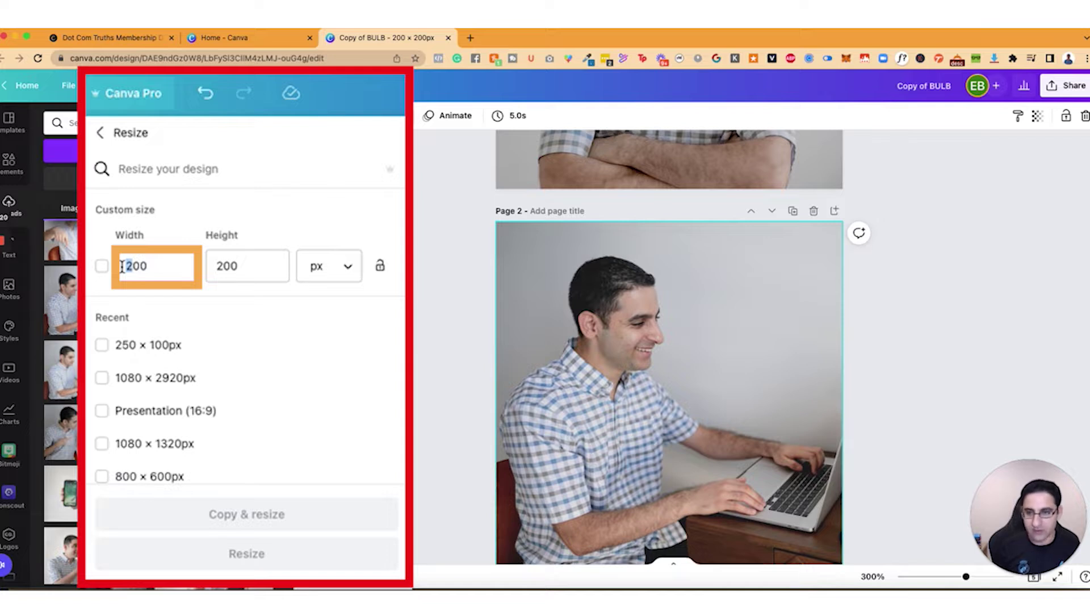
text(4)
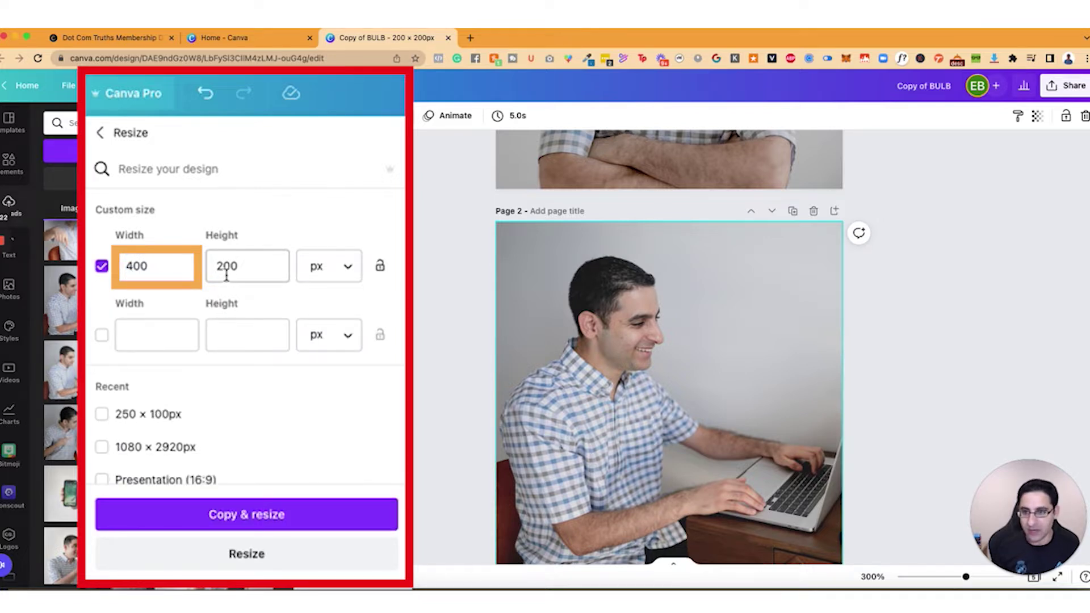
text(350)
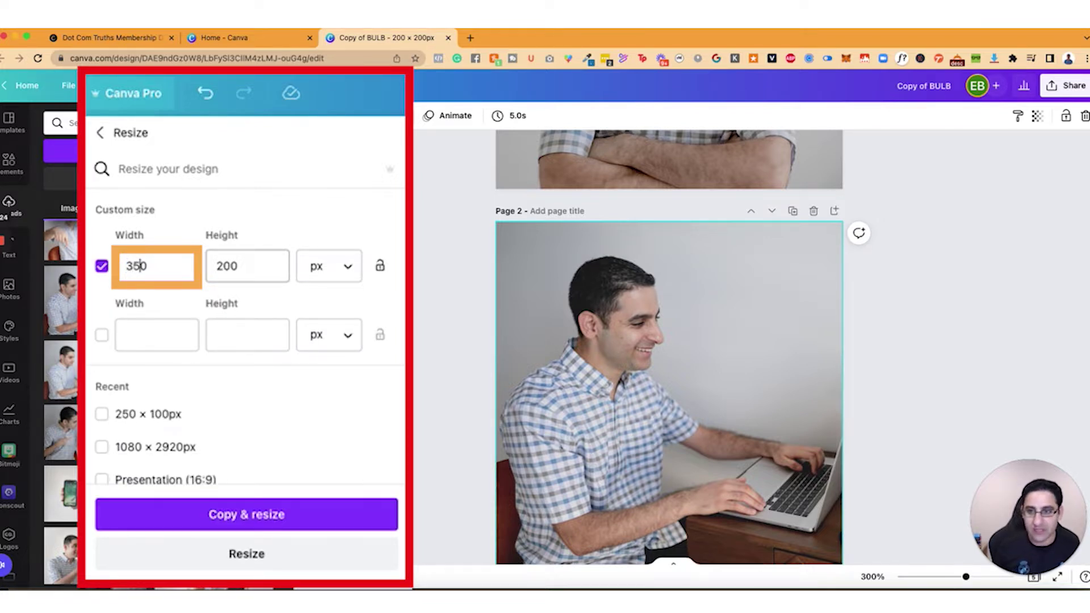
click(318, 514)
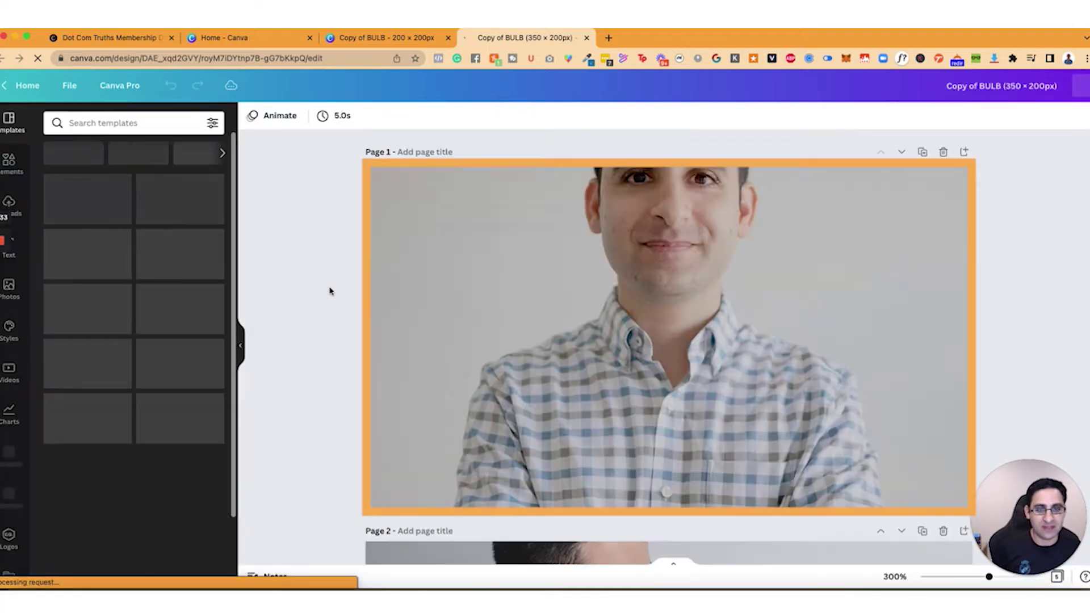
Shift page 1's background portrait down within its crop in the 350 × 200px copy so the full head is in frame
double_click(694, 295)
drag(693, 301, 695, 400)
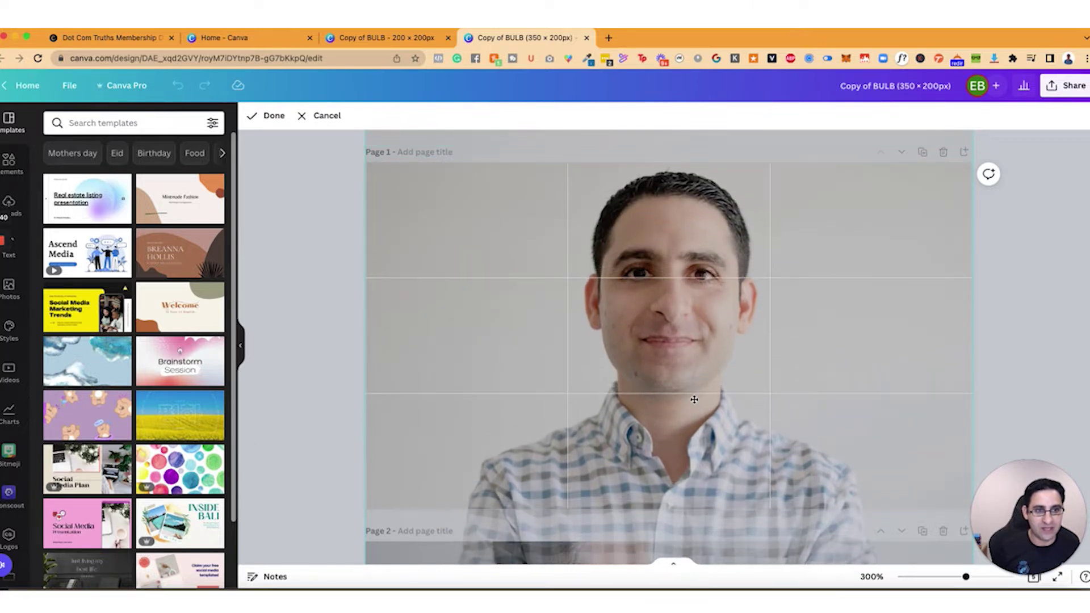
key(Return)
Shift page 2's laptop background photo down within its crop so the man's head is in frame
scroll(619, 272, down, 10)
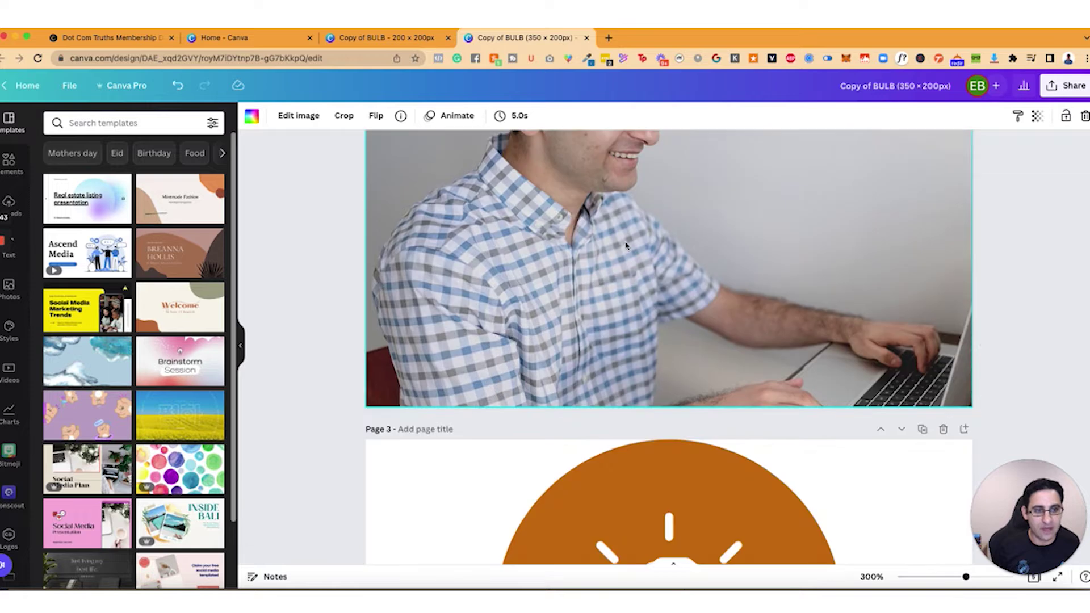
double_click(627, 245)
scroll(339, 242, up, 5)
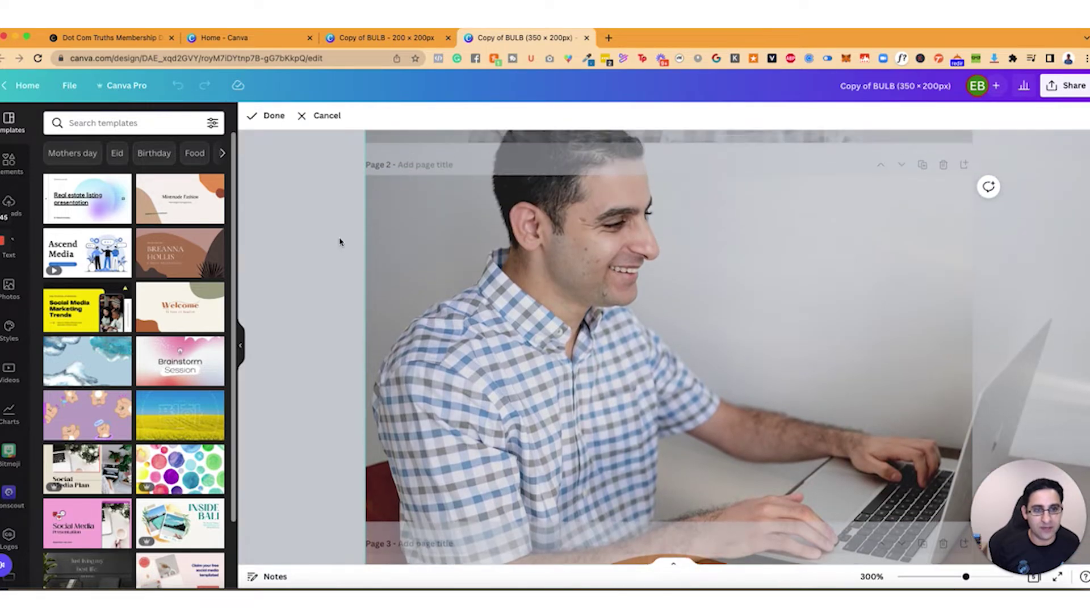
drag(522, 380, 526, 442)
scroll(378, 287, down, 5)
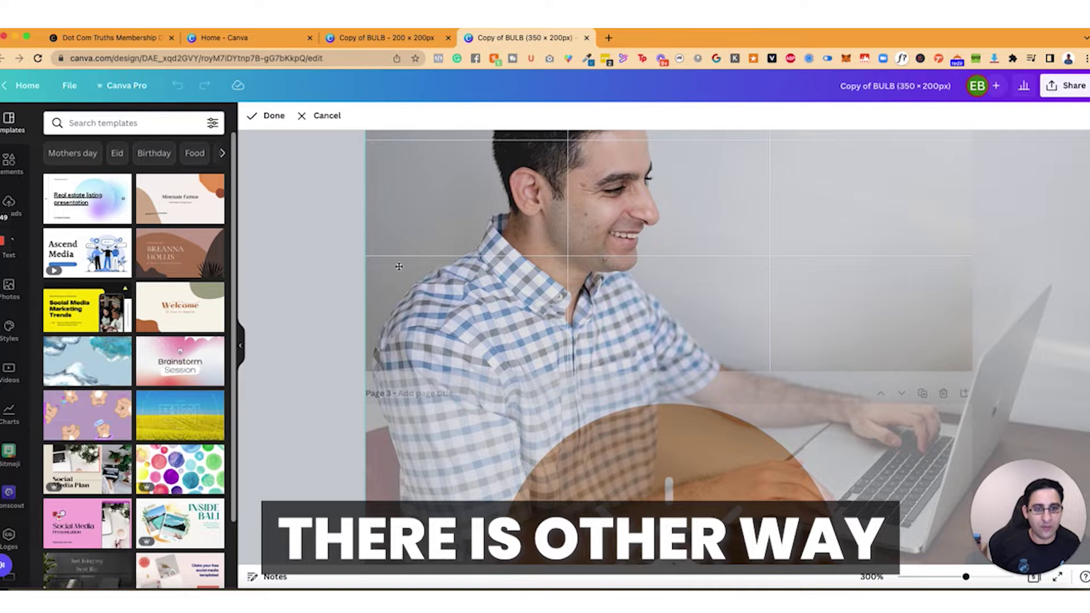
scroll(571, 267, up, 5)
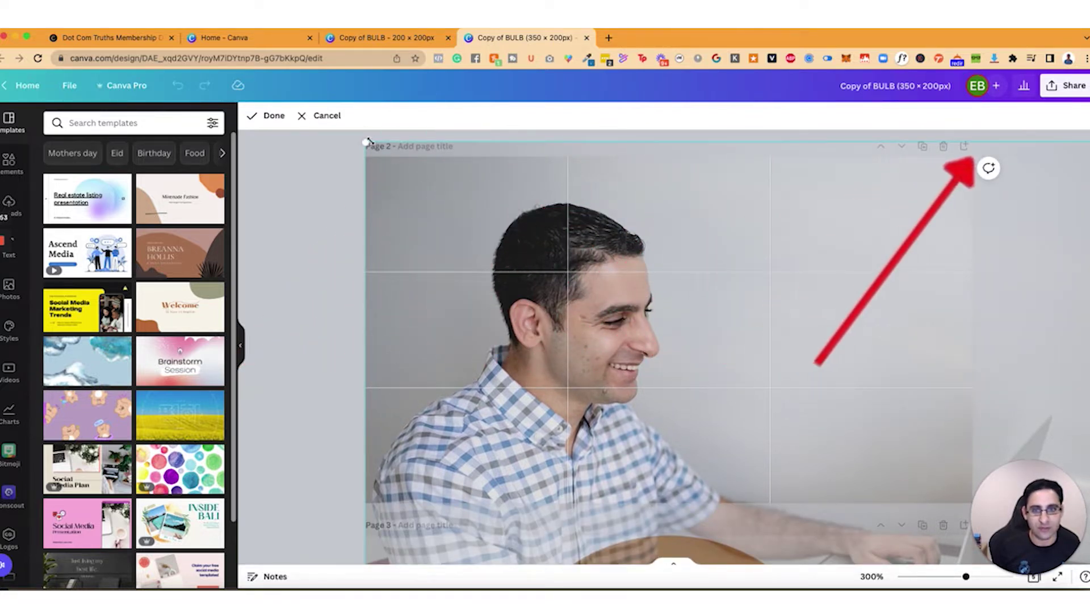
click(311, 180)
Detach page 2's laptop photo from the background, align it with the page's top-left corner and enlarge it to fill the page
right_click(434, 205)
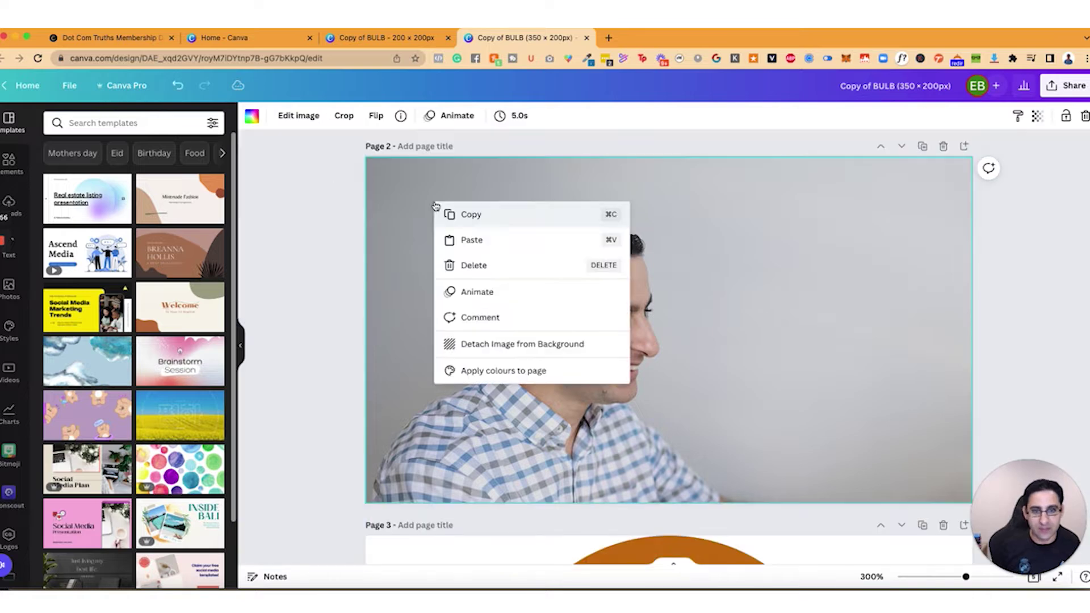
click(548, 343)
drag(551, 309, 456, 274)
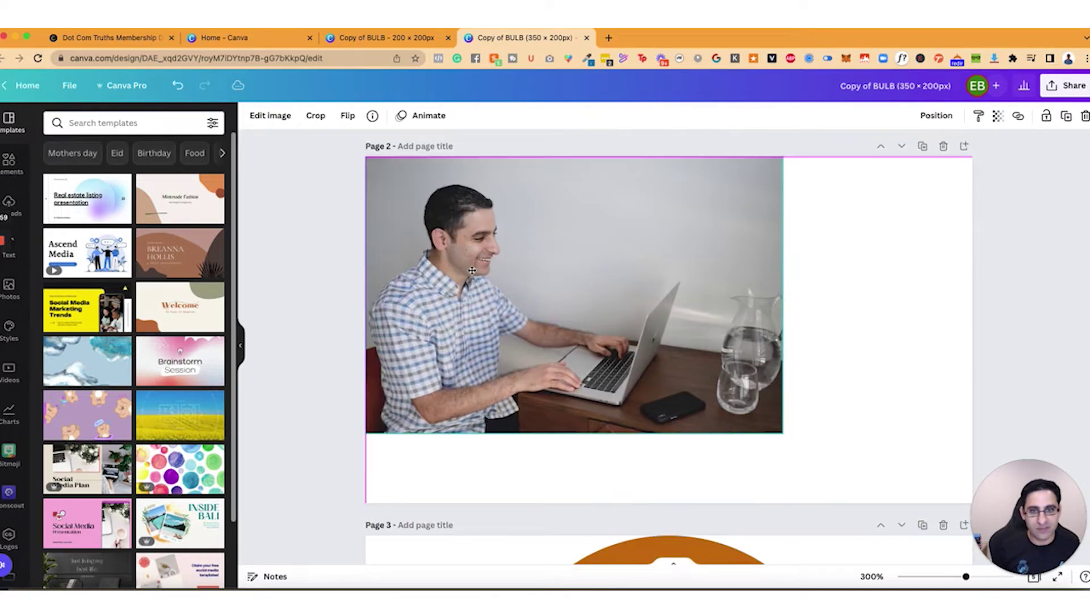
drag(788, 441, 894, 498)
drag(887, 329, 972, 334)
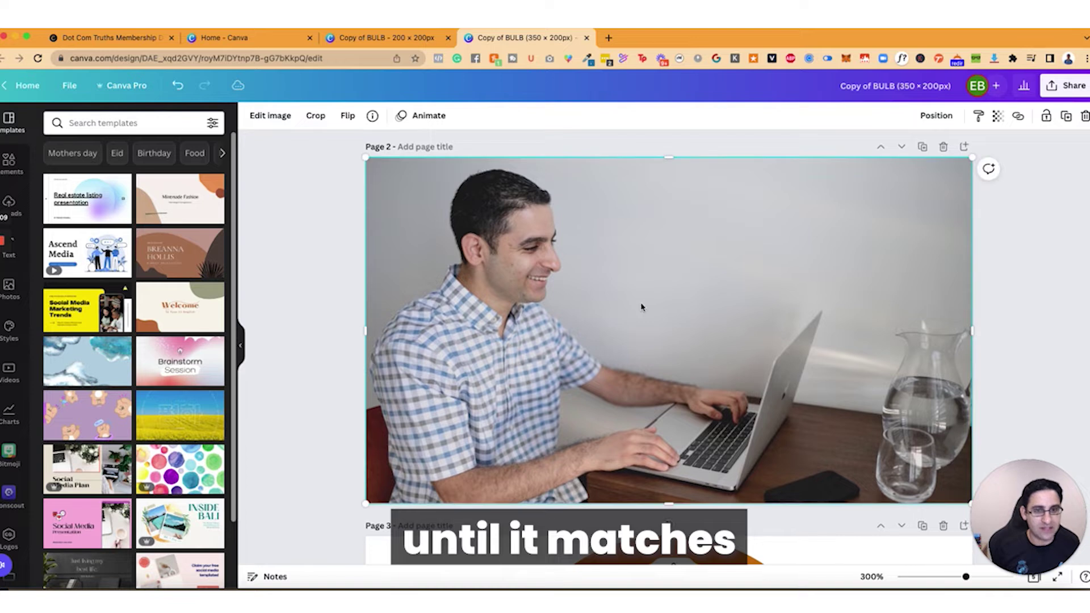
click(325, 301)
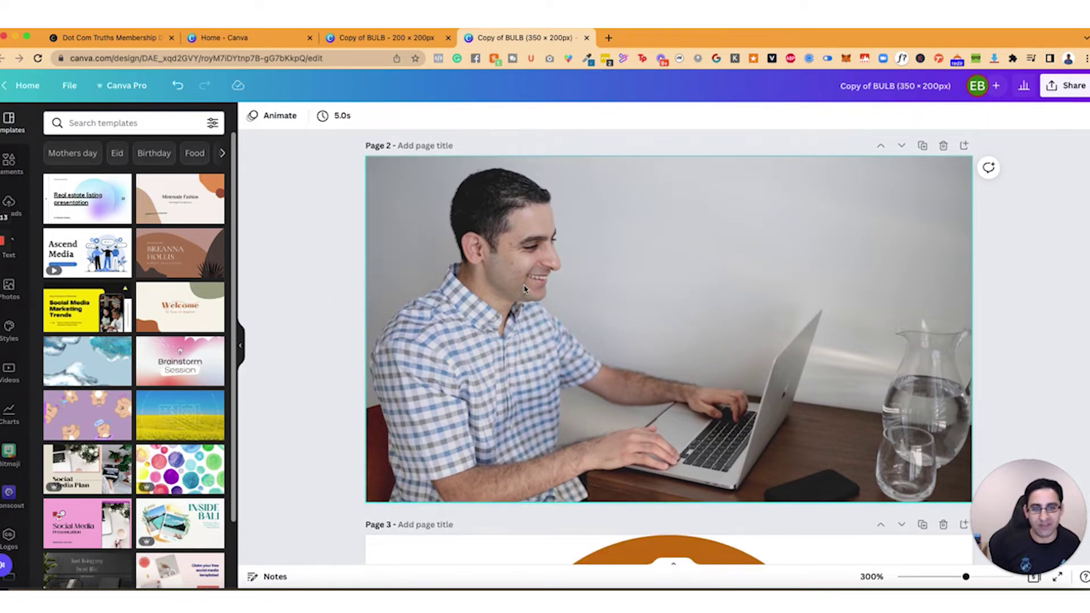
Compare the photo framing on pages 1 and 2 of the 350 × 200px copy and view the course thumbnails on the membership website
scroll(525, 289, up, 5)
scroll(525, 290, up, 2)
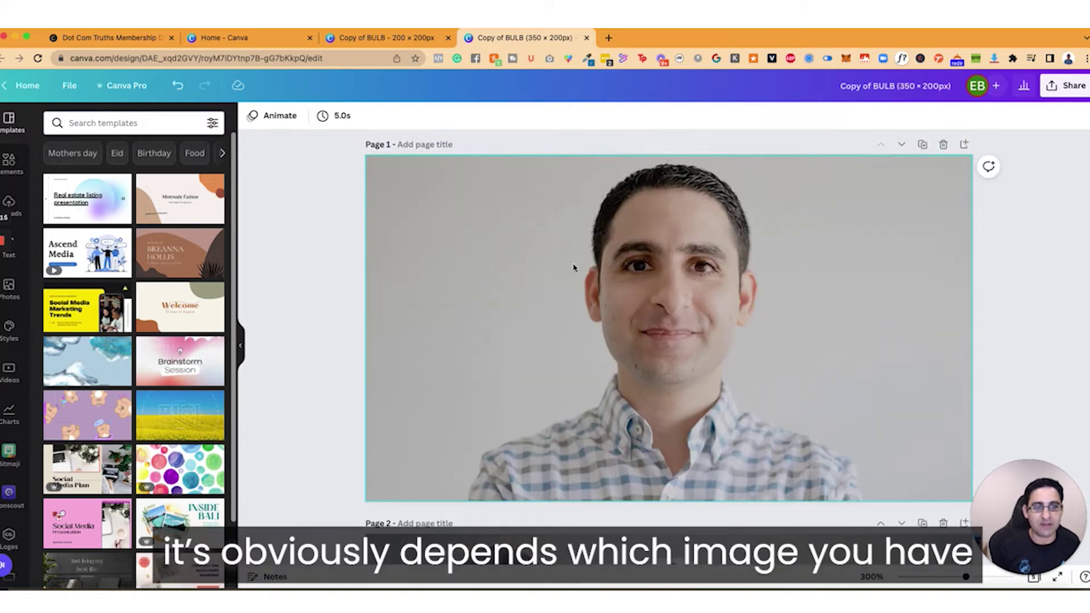
scroll(524, 310, down, 5)
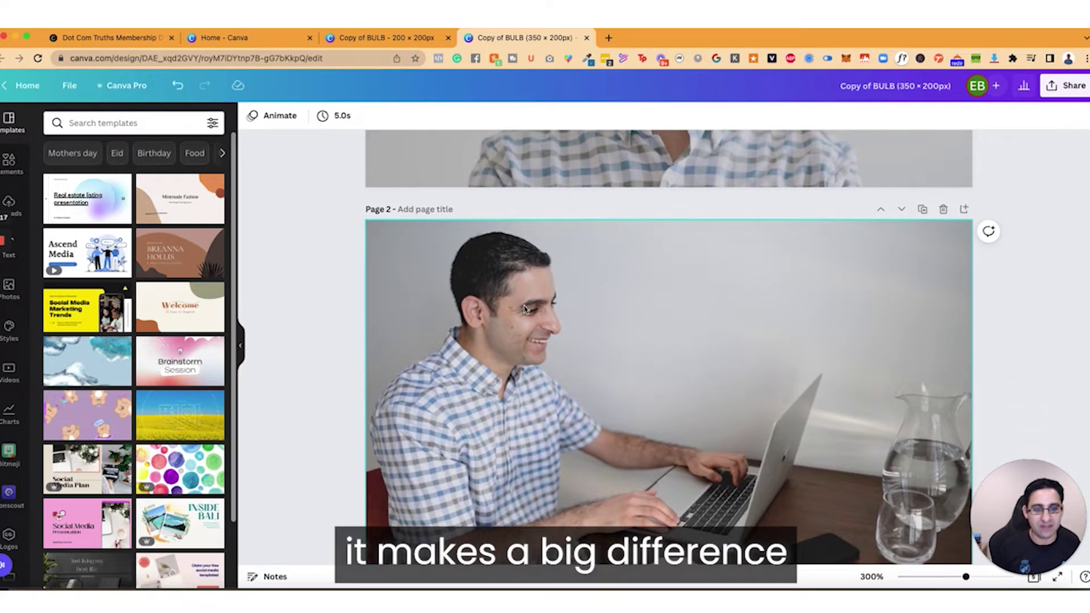
scroll(525, 310, down, 3)
scroll(525, 310, up, 4)
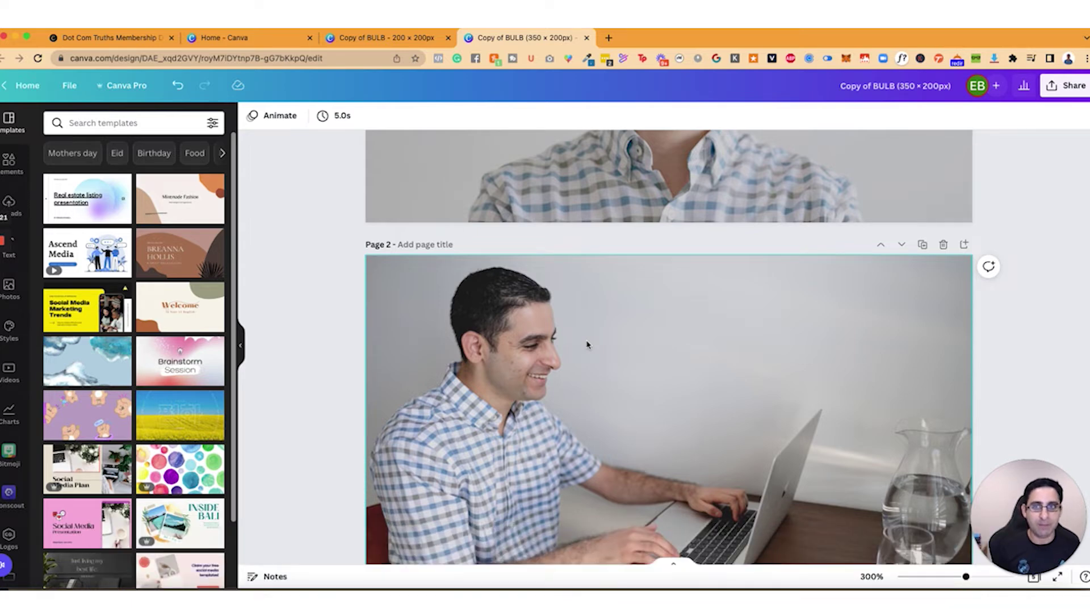
click(115, 40)
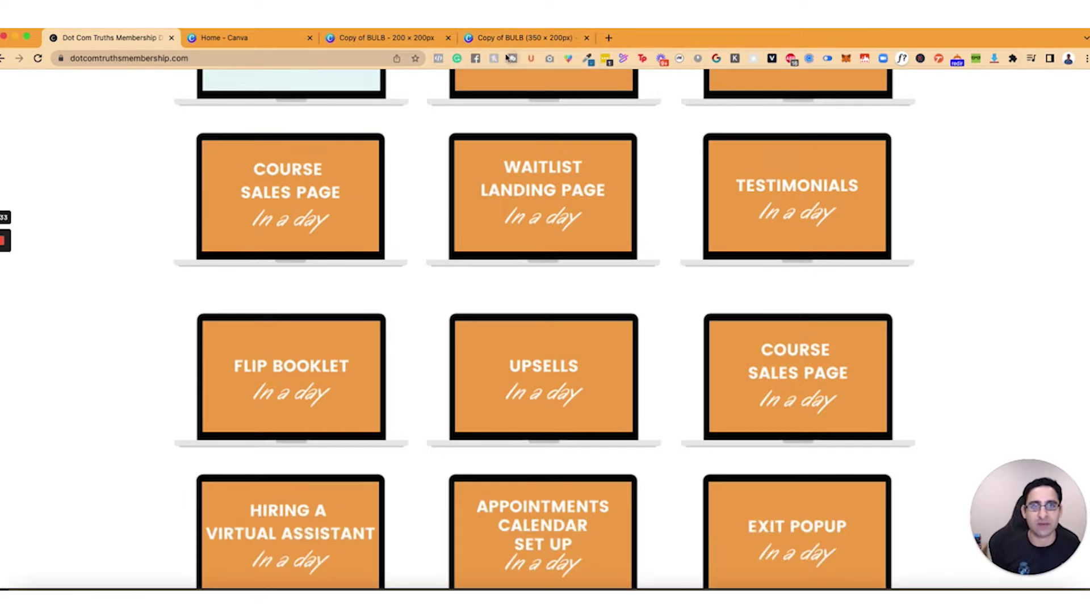
In the 200 × 200px design, add a blank page after page 1 and place the recently used suspension bridge photo on it
click(377, 38)
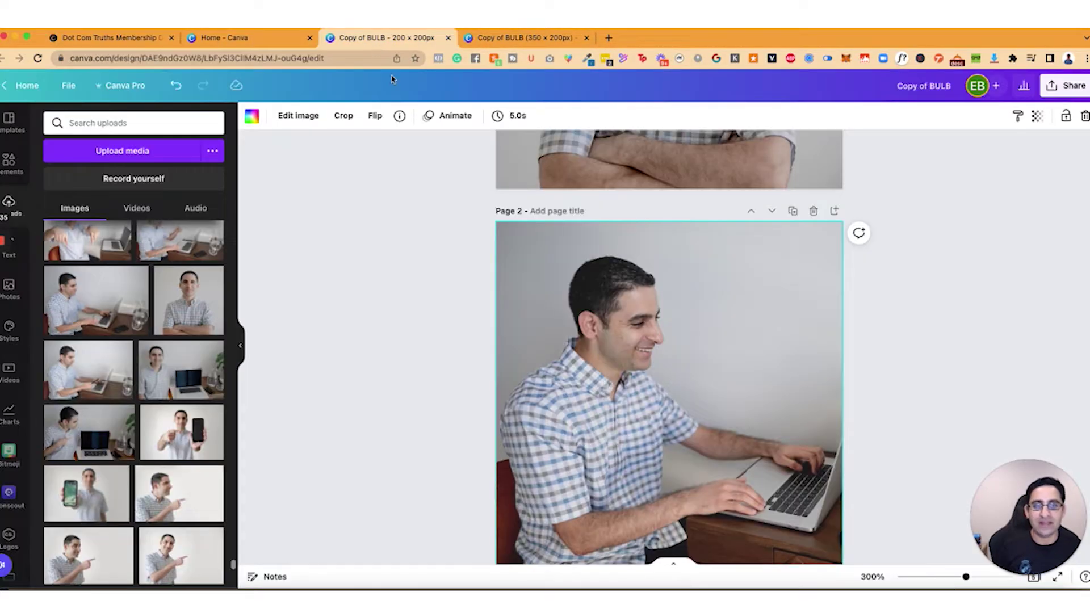
scroll(603, 274, down, 4)
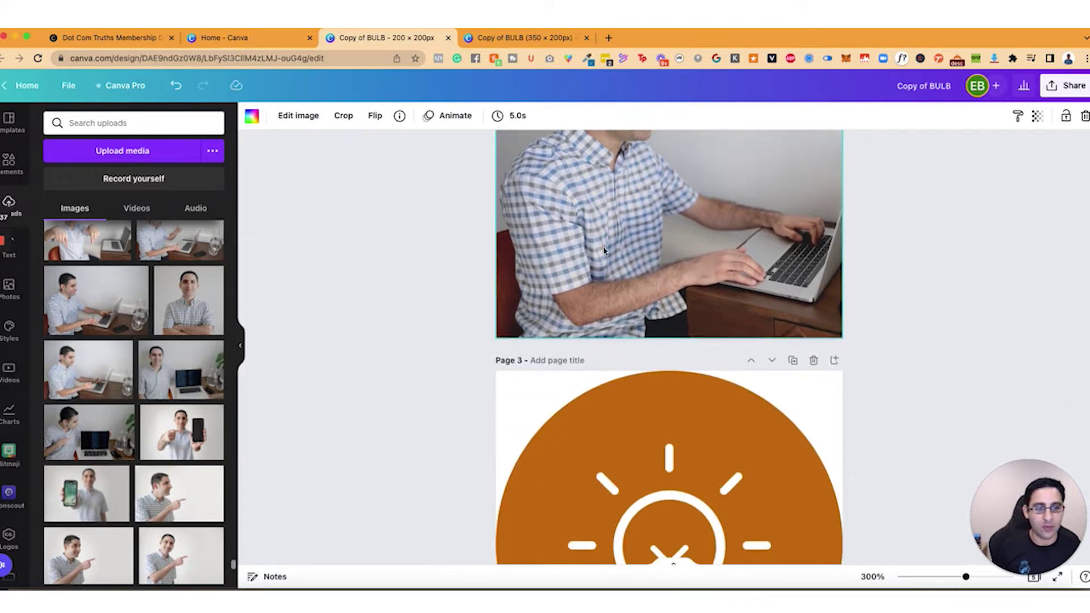
scroll(796, 264, up, 4)
scroll(836, 222, up, 4)
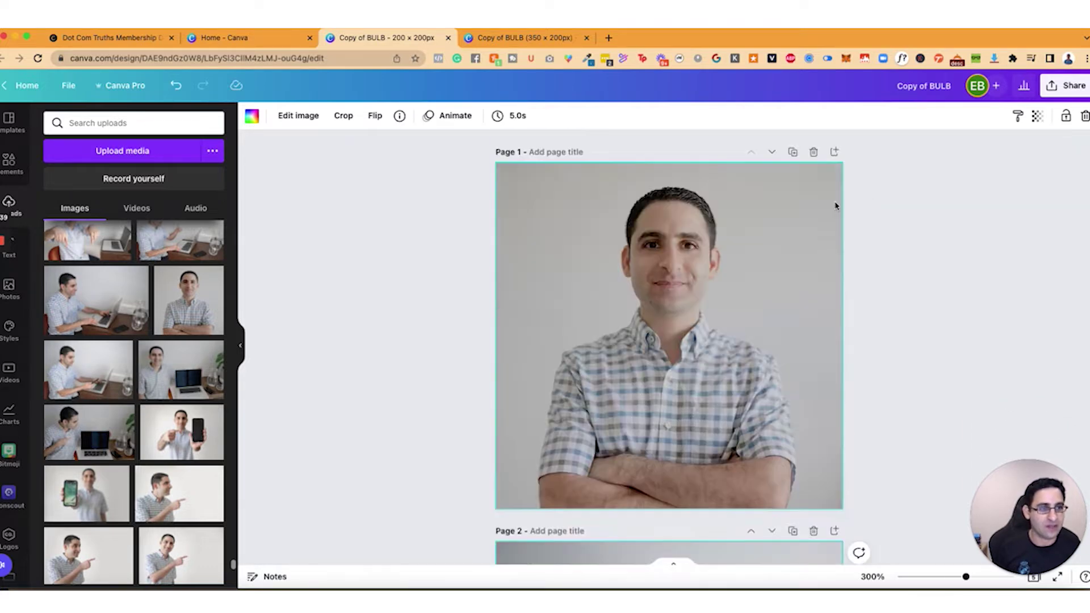
click(834, 153)
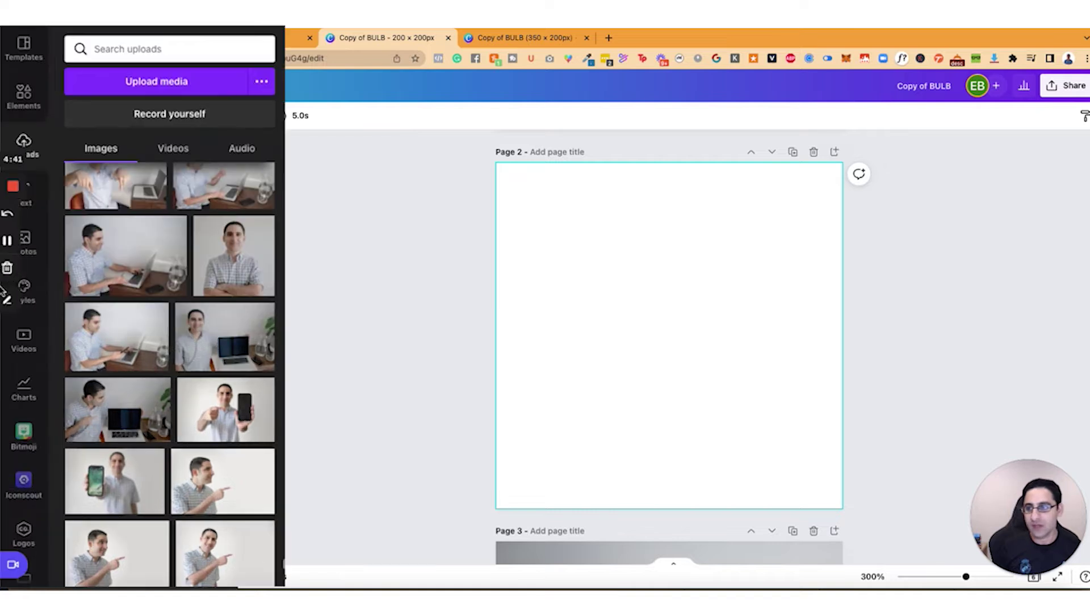
click(39, 252)
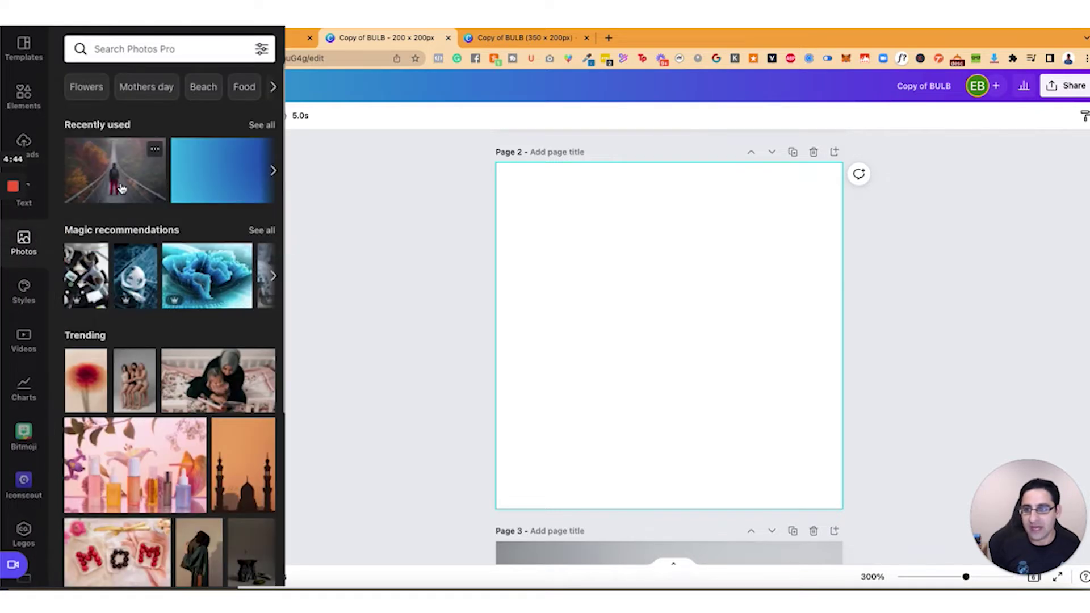
click(115, 170)
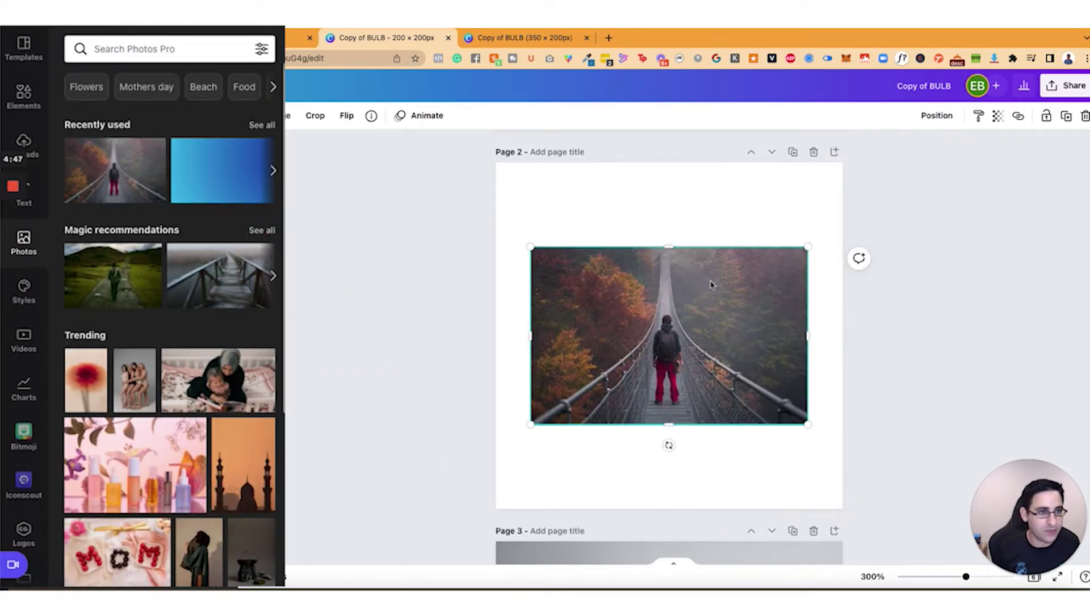
Add a blank page after the bridge photo page and place the stock photo of the woman holding a child in a bear hoodie
click(834, 152)
scroll(183, 365, down, 5)
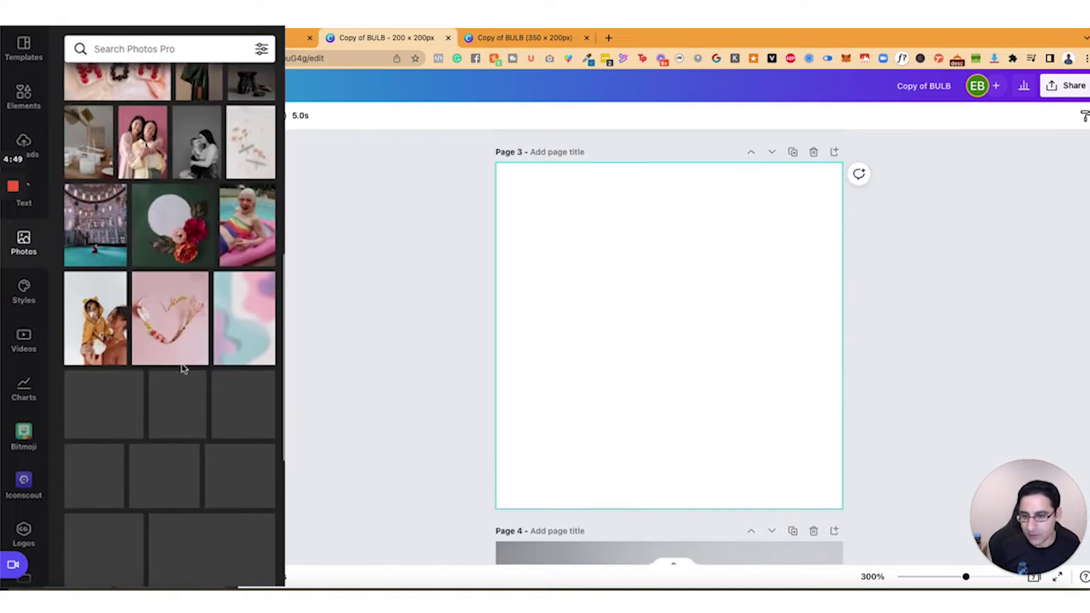
scroll(526, 316, up, 5)
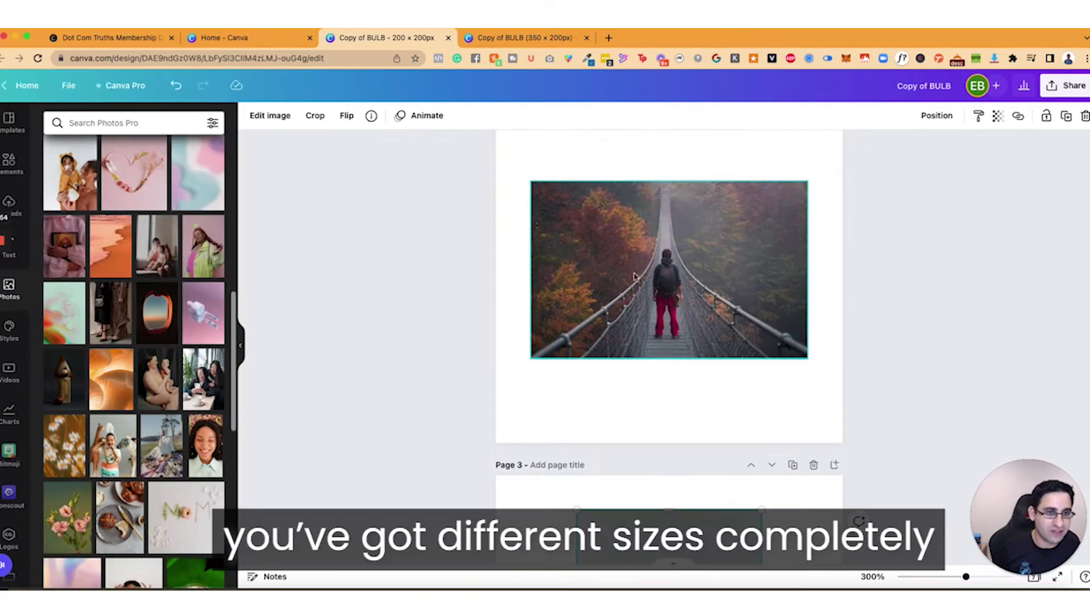
scroll(625, 276, down, 5)
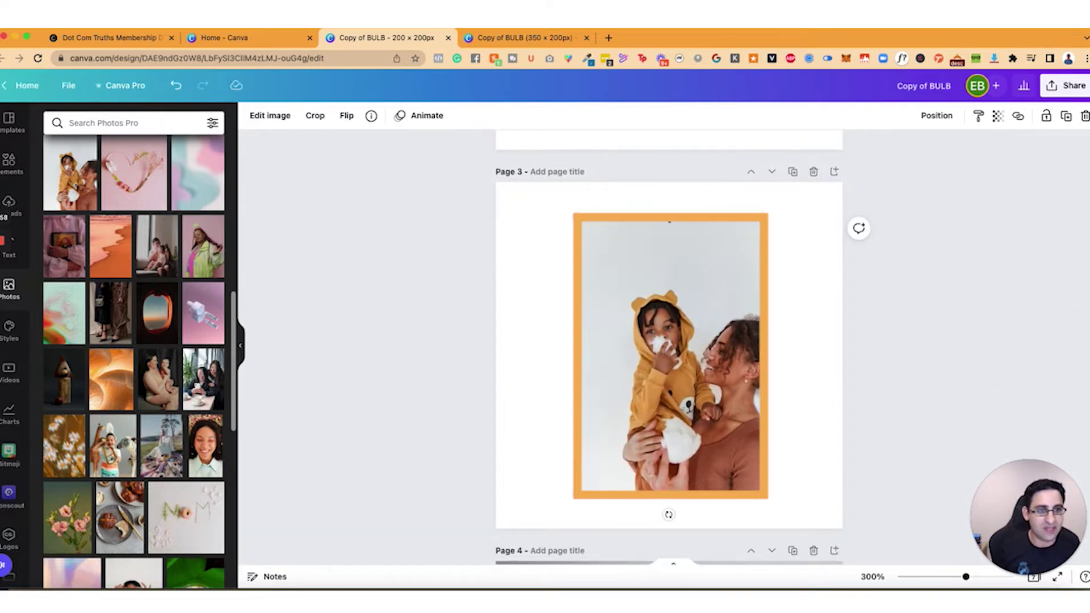
Crop the upper part off page 3's woman-and-child photo, align it with the page's top-left corner and enlarge it to the full page height
drag(670, 220, 668, 279)
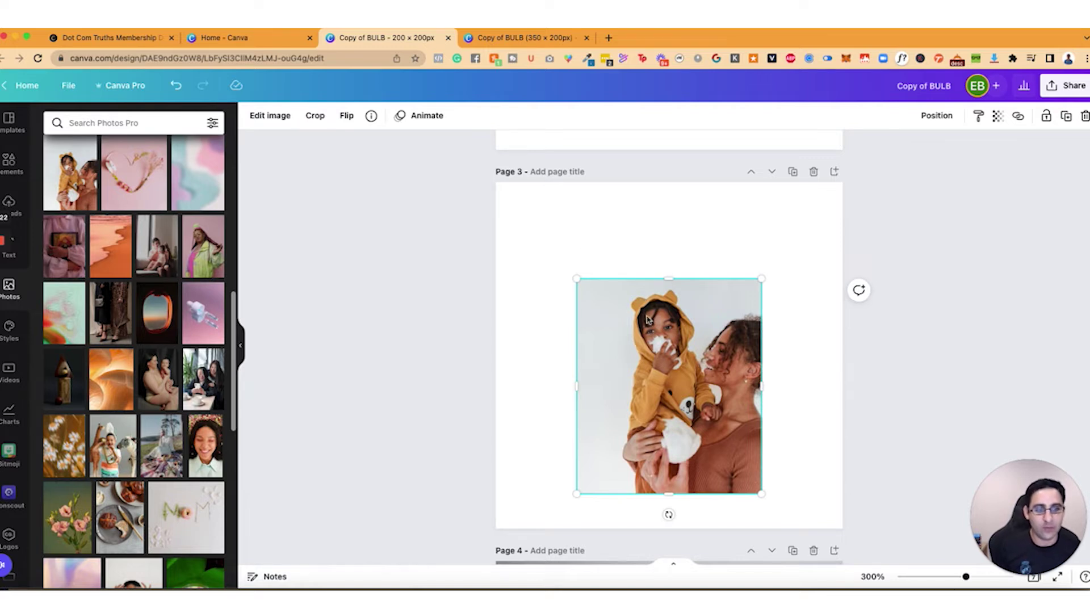
drag(647, 319, 567, 223)
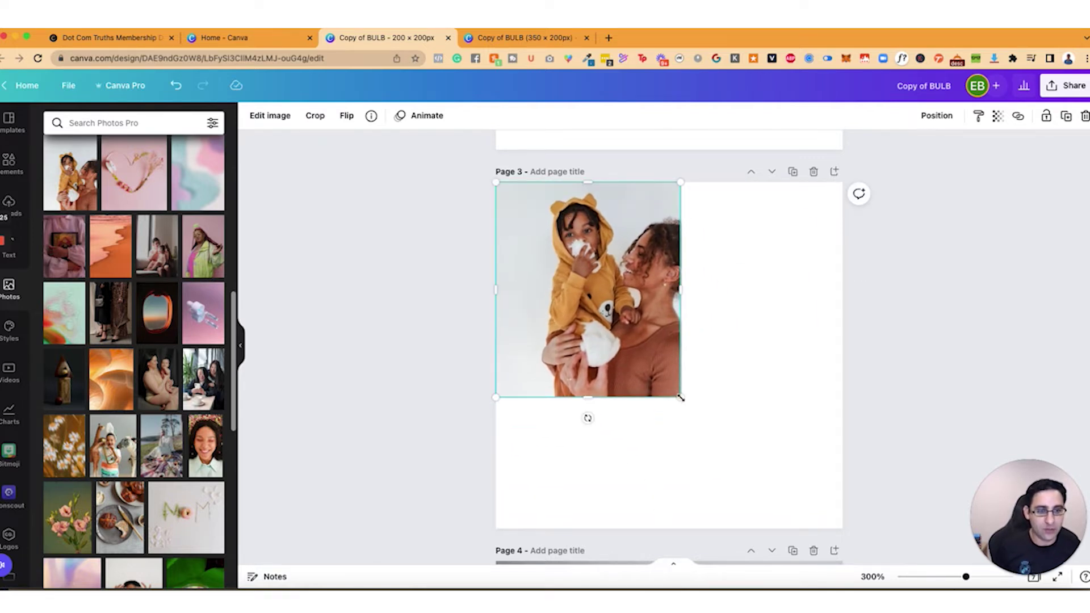
drag(681, 397, 823, 499)
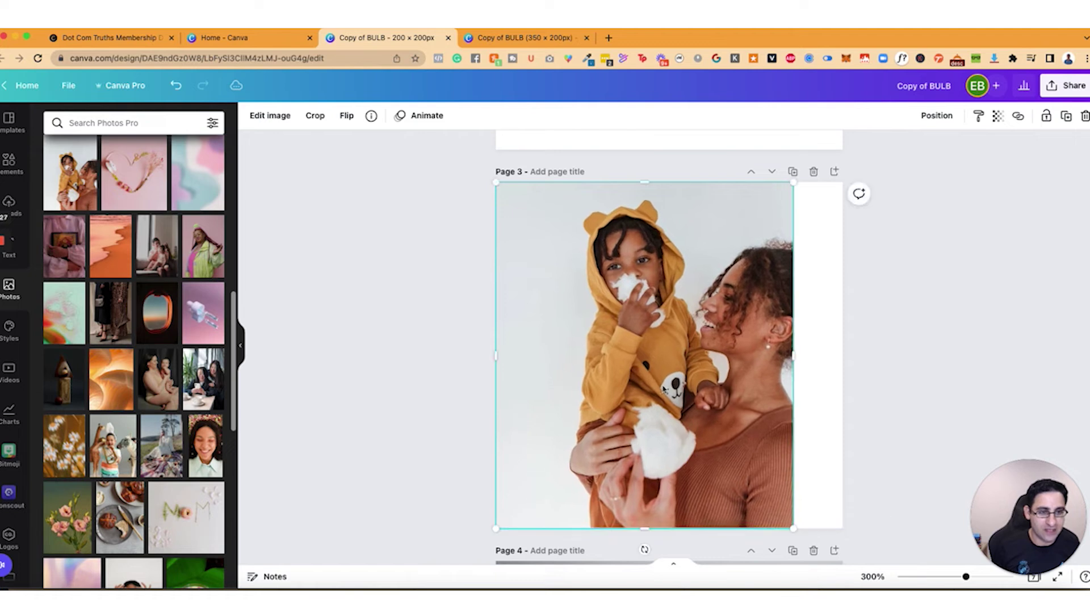
Set the woman-and-child photo as page 3's background and enlarge it within its crop with the child's full hood in frame
right_click(647, 300)
click(720, 540)
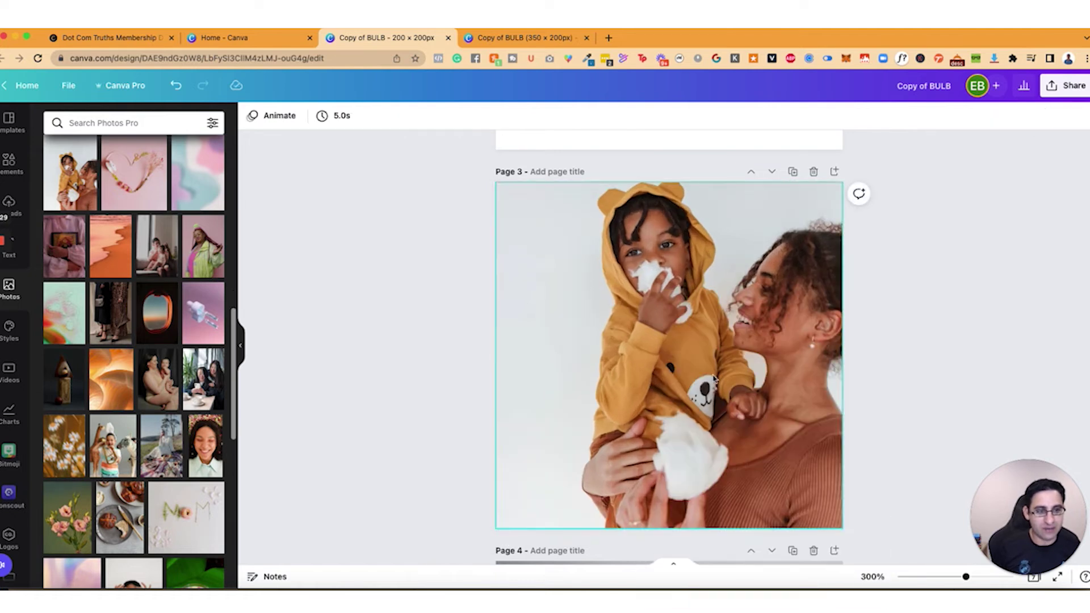
double_click(712, 364)
drag(706, 365, 578, 436)
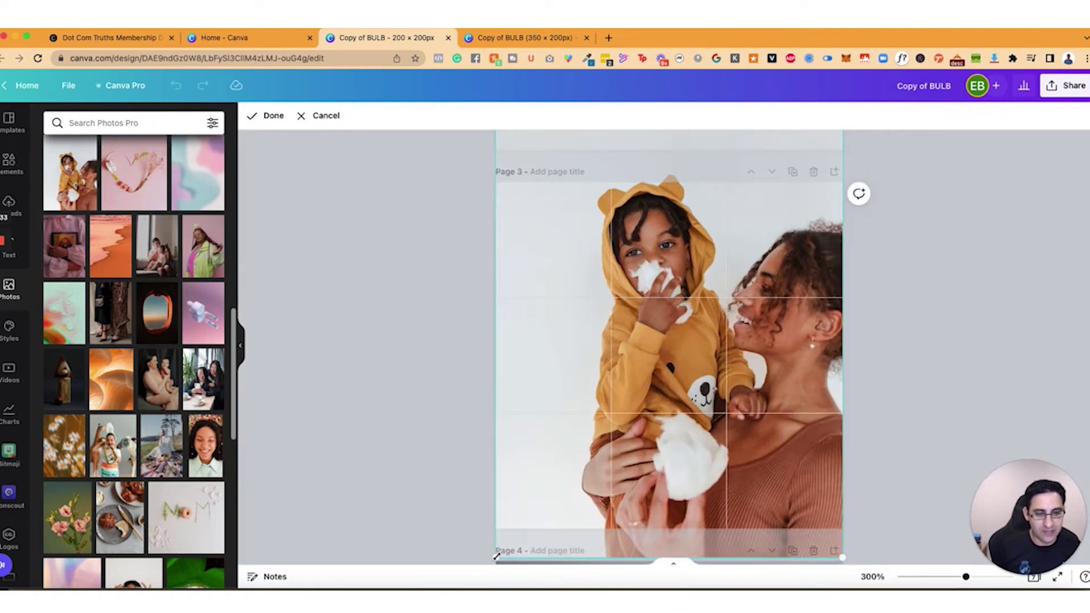
drag(497, 558, 454, 580)
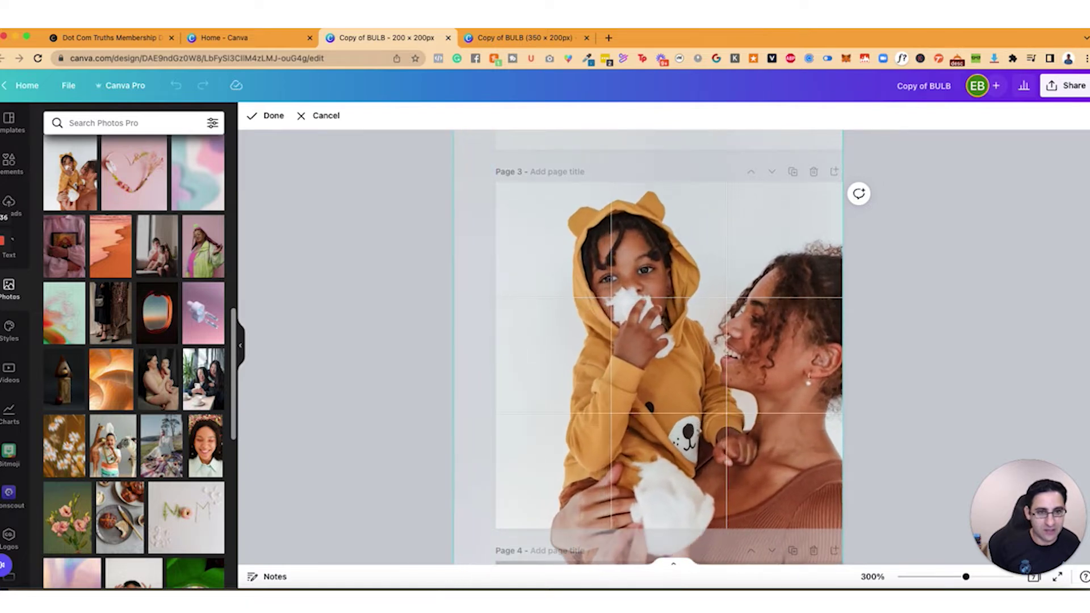
key(Return)
scroll(760, 395, down, 2)
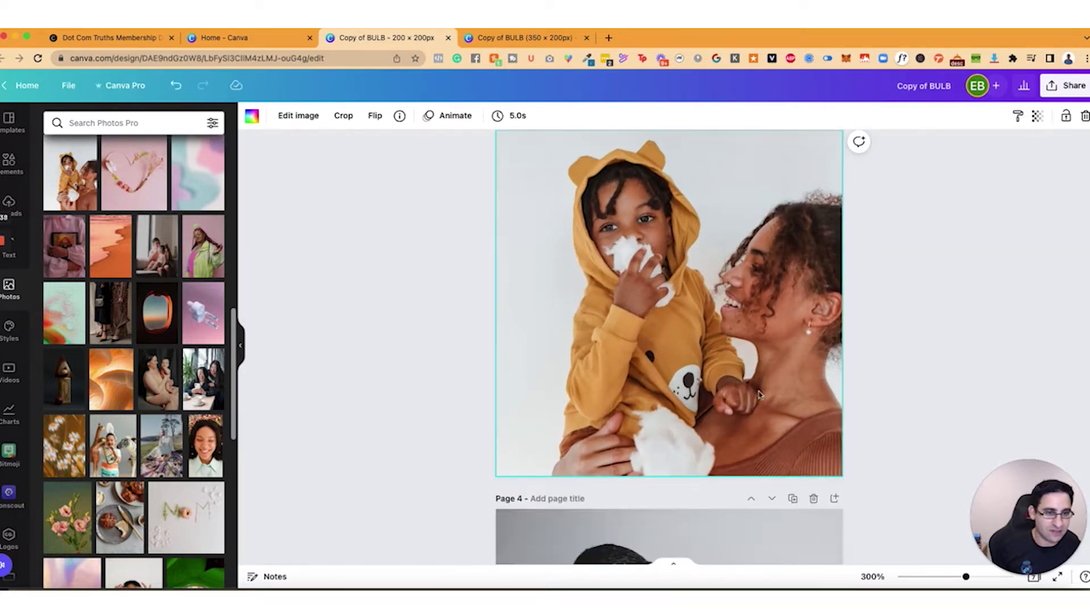
Detach page 3's woman-and-child photo from the background, then position and resize it to cover the whole page
double_click(721, 347)
right_click(721, 348)
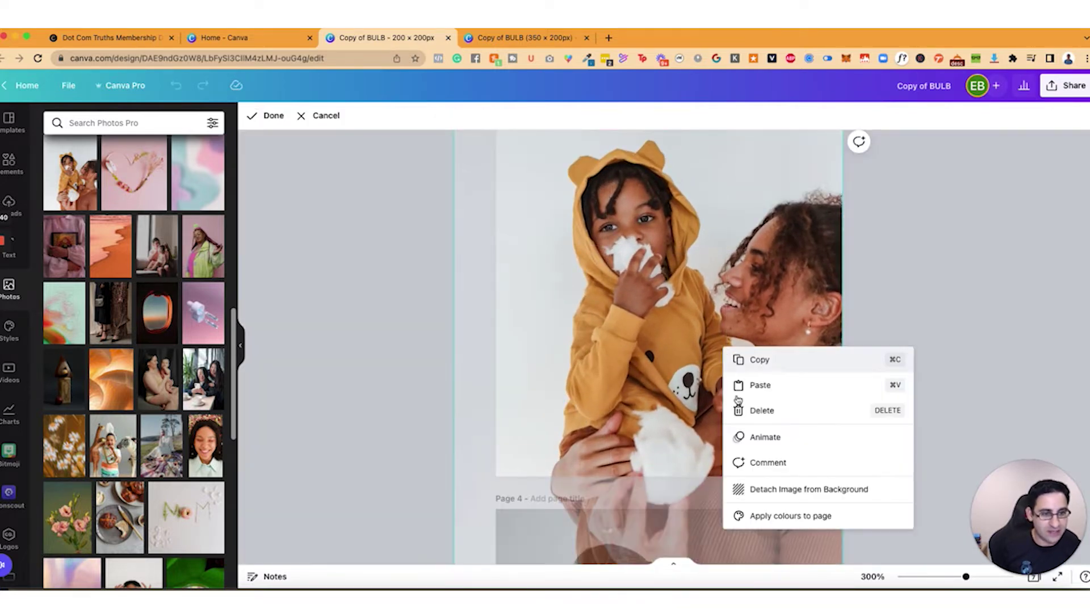
click(766, 492)
scroll(658, 332, up, 2)
drag(658, 332, 511, 142)
scroll(555, 372, down, 5)
drag(533, 385, 477, 424)
click(480, 369)
scroll(479, 369, up, 2)
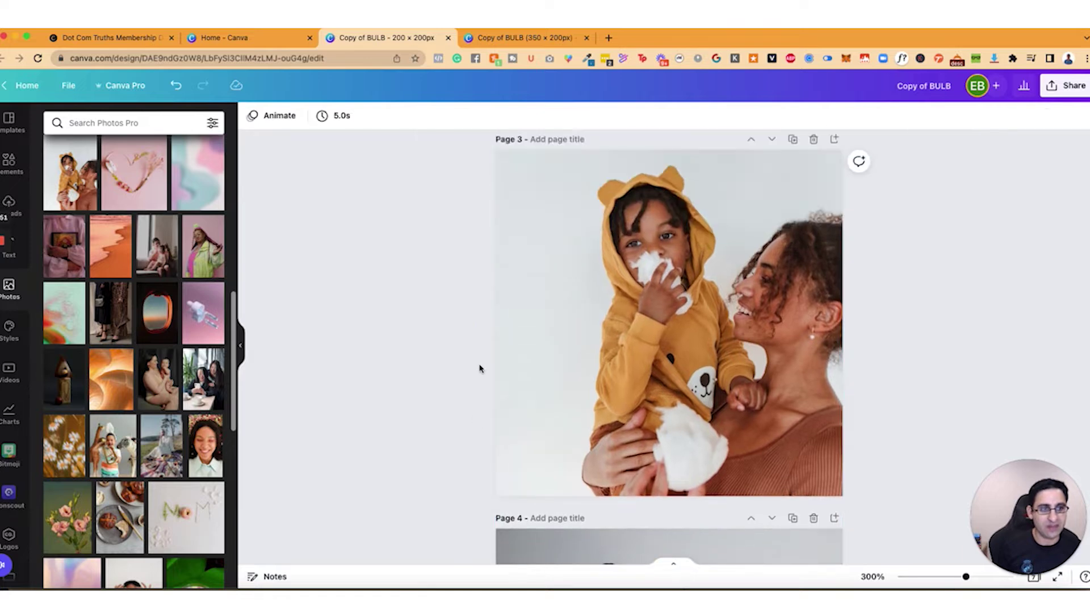
Add a blank page after page 3 in the 200 × 200px design
scroll(454, 297, down, 3)
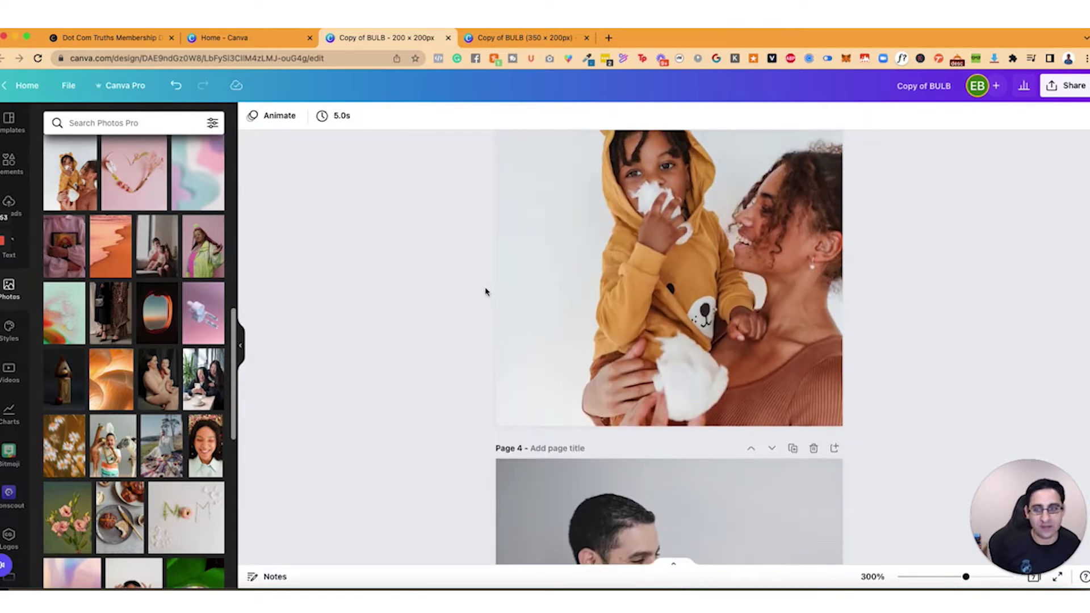
scroll(152, 397, down, 10)
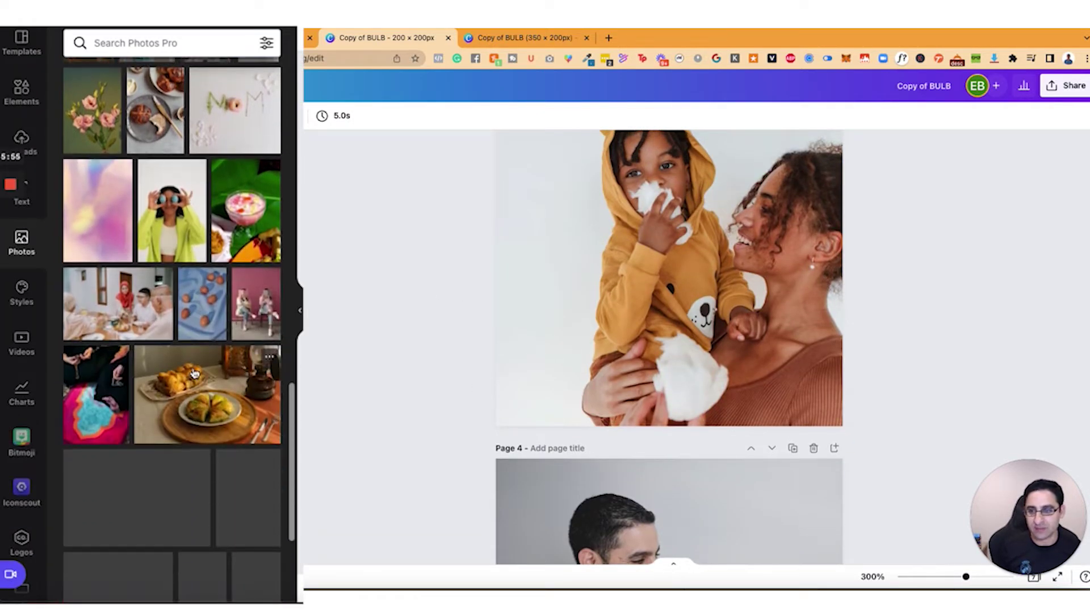
scroll(151, 397, down, 5)
scroll(801, 314, up, 6)
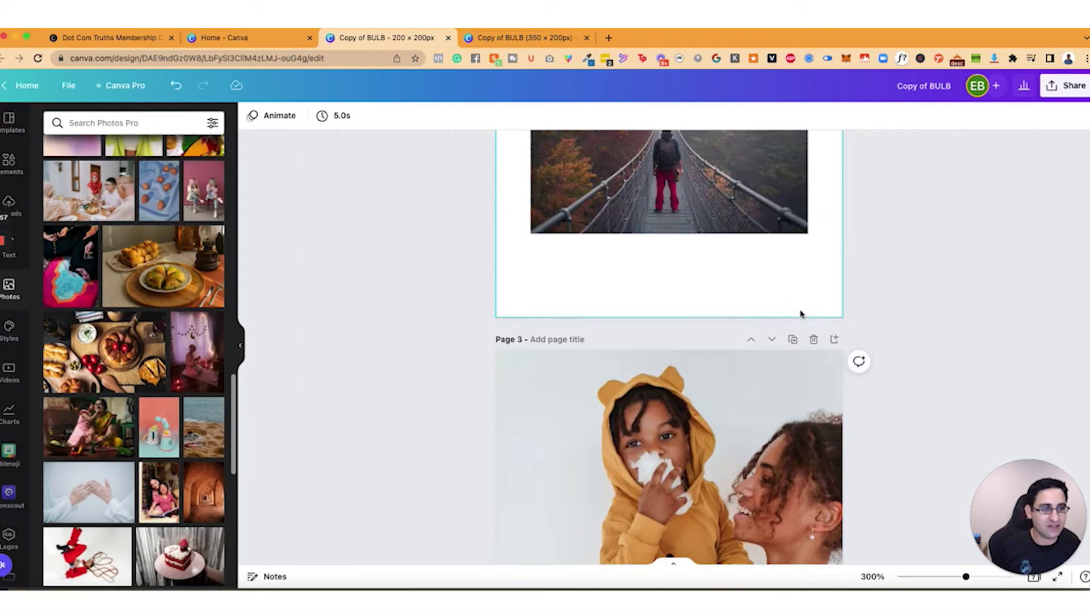
click(832, 339)
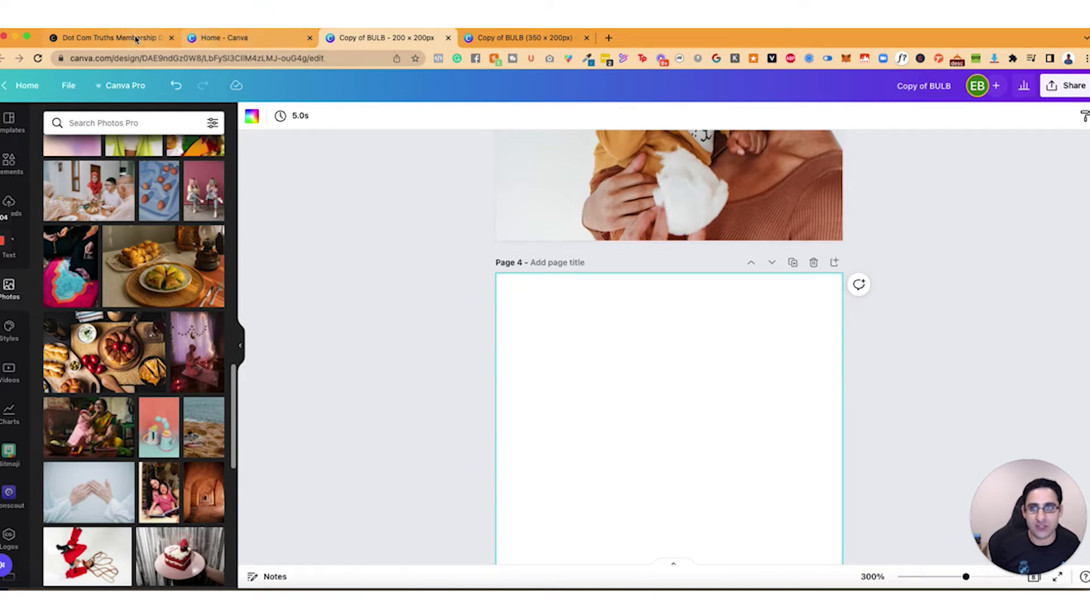
Look through the uniform course thumbnails and the "In a day" section on the Dot Com Truths membership page
click(108, 37)
scroll(413, 244, down, 6)
scroll(412, 245, down, 15)
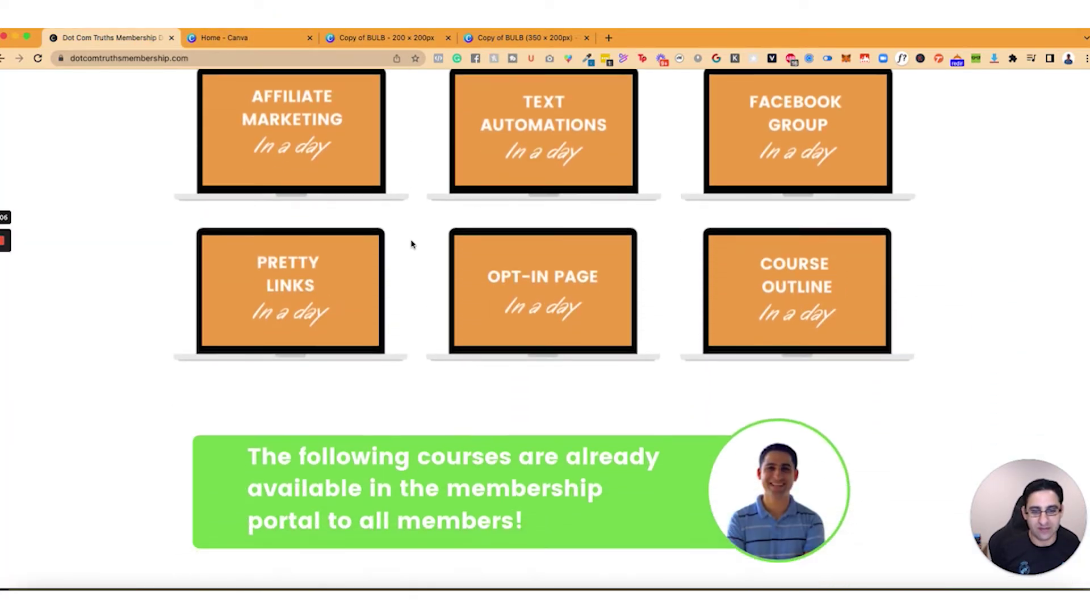
scroll(411, 244, up, 20)
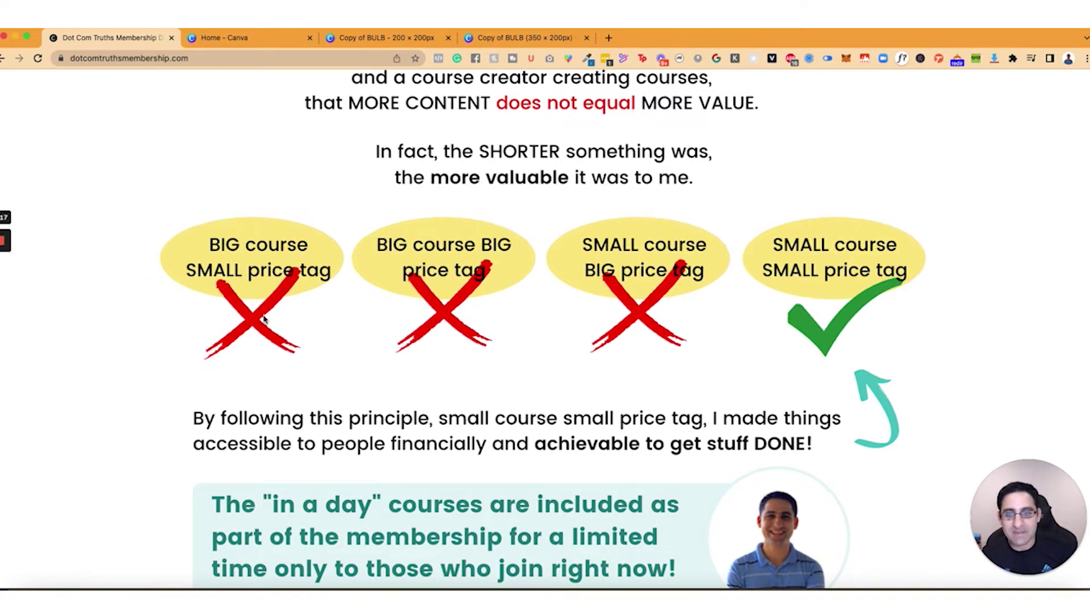
scroll(268, 316, up, 5)
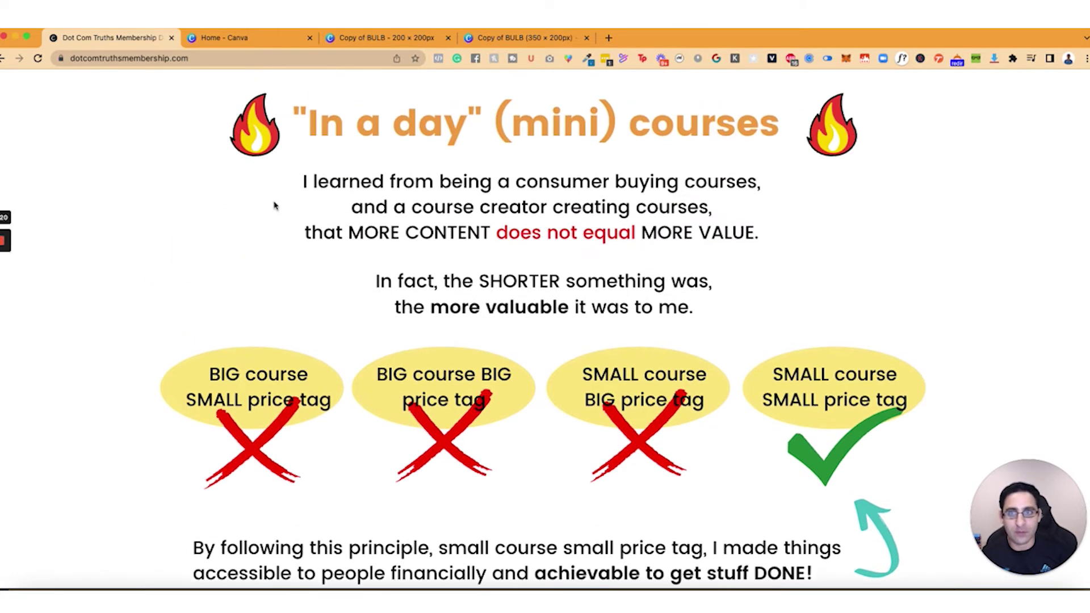
Return to page 4 of the 200 × 200px design, search the elements for "community" and browse the matching graphics and photos
click(514, 37)
click(386, 37)
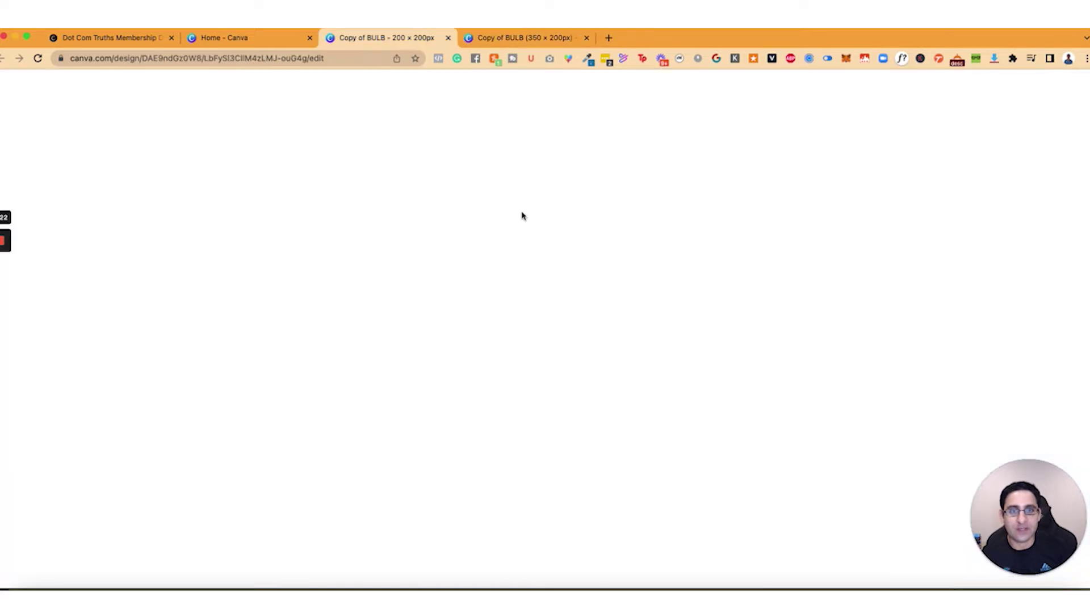
scroll(668, 294, down, 4)
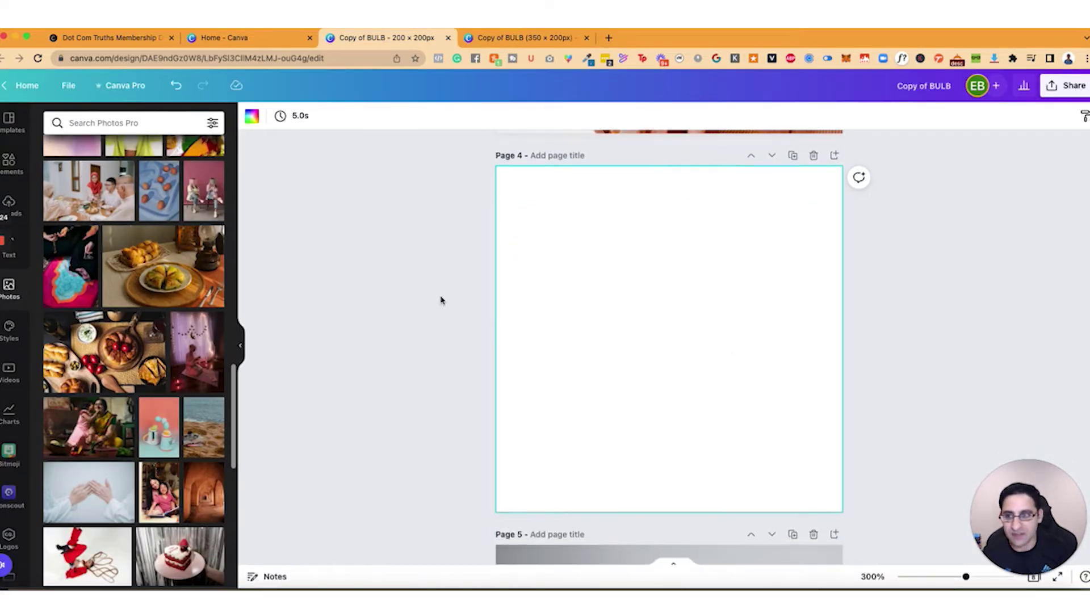
click(8, 163)
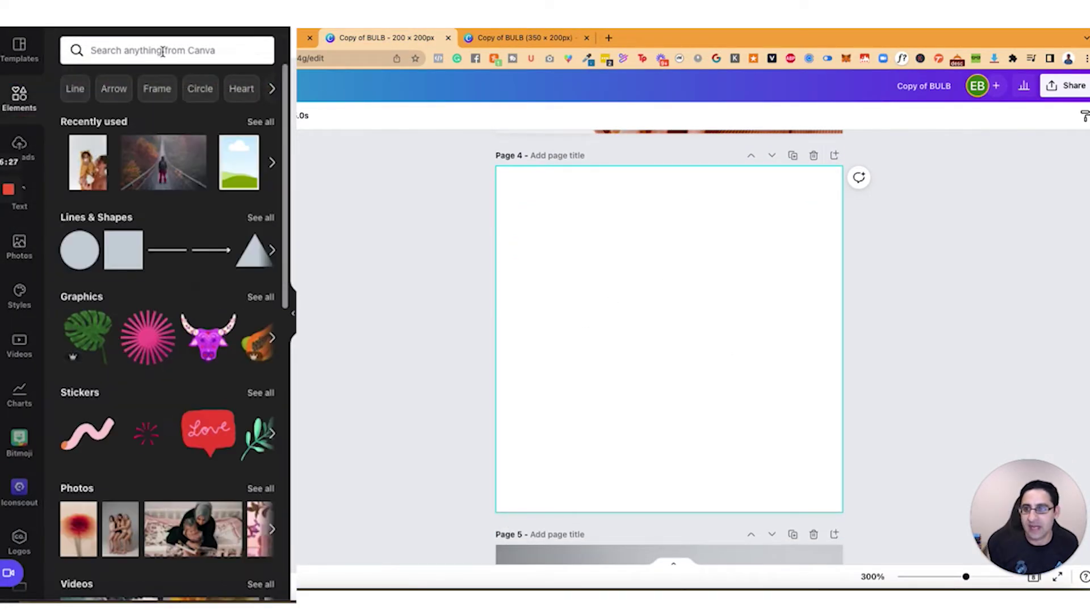
click(163, 51)
text(com)
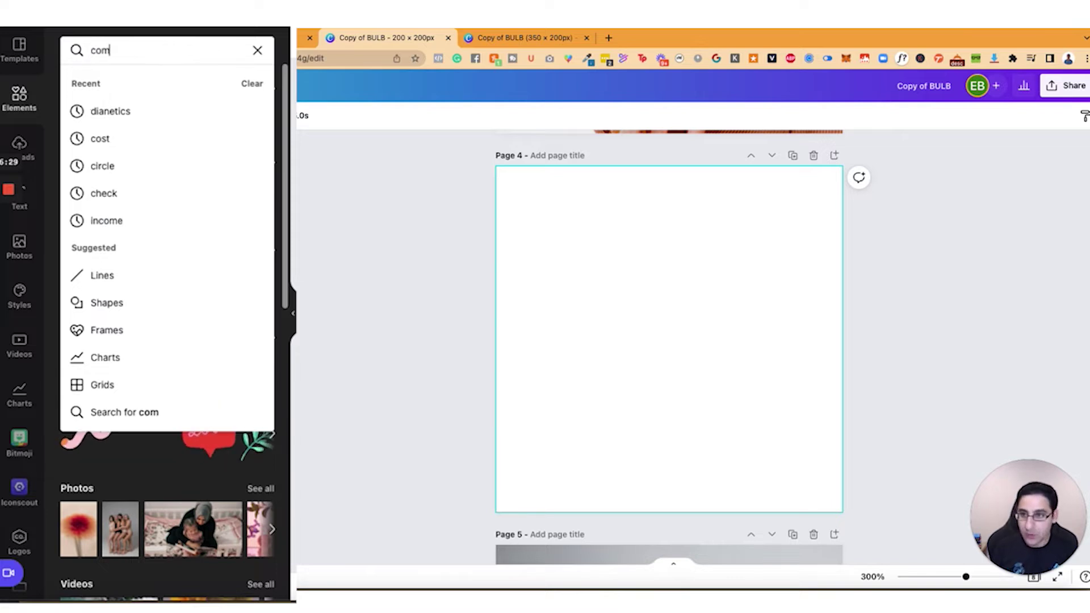
text(munity)
key(Return)
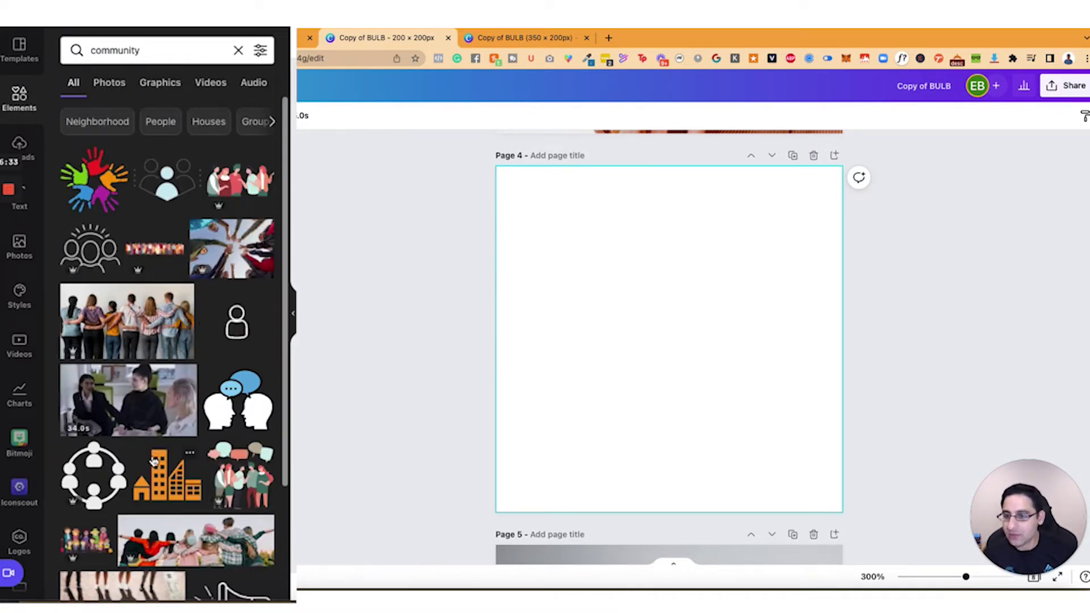
scroll(153, 460, down, 10)
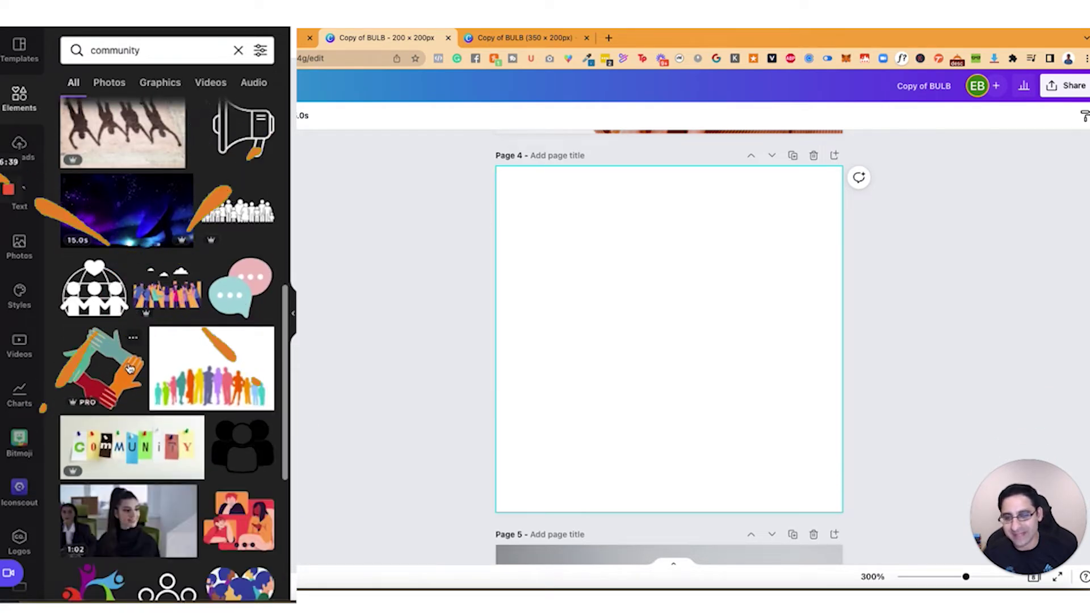
scroll(129, 369, down, 4)
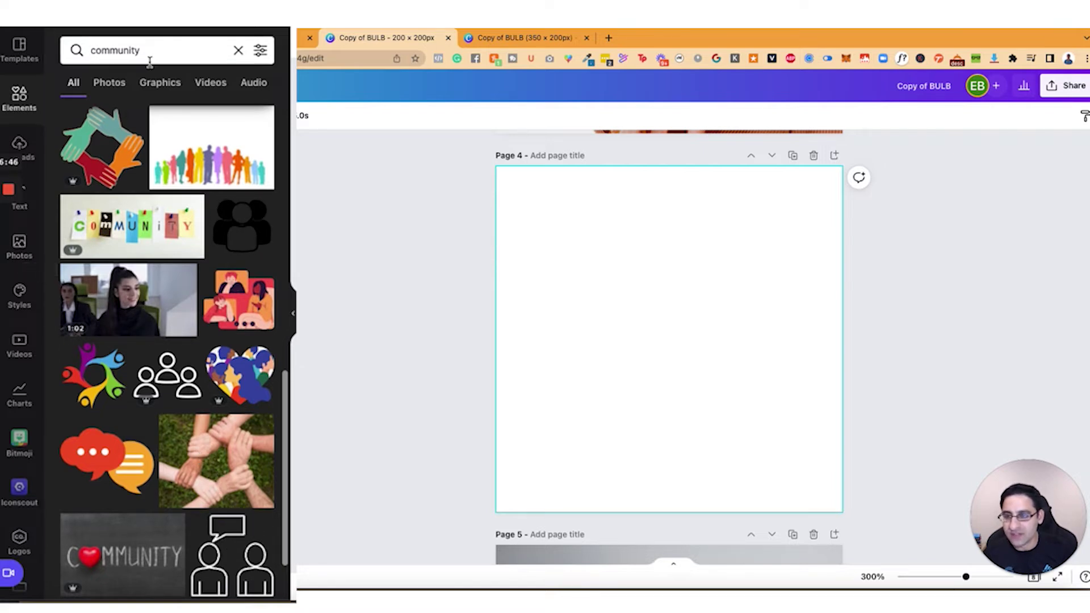
Search the photo library for "community", add the photo of people reading together on a sofa to page 4 and move it lower
click(19, 245)
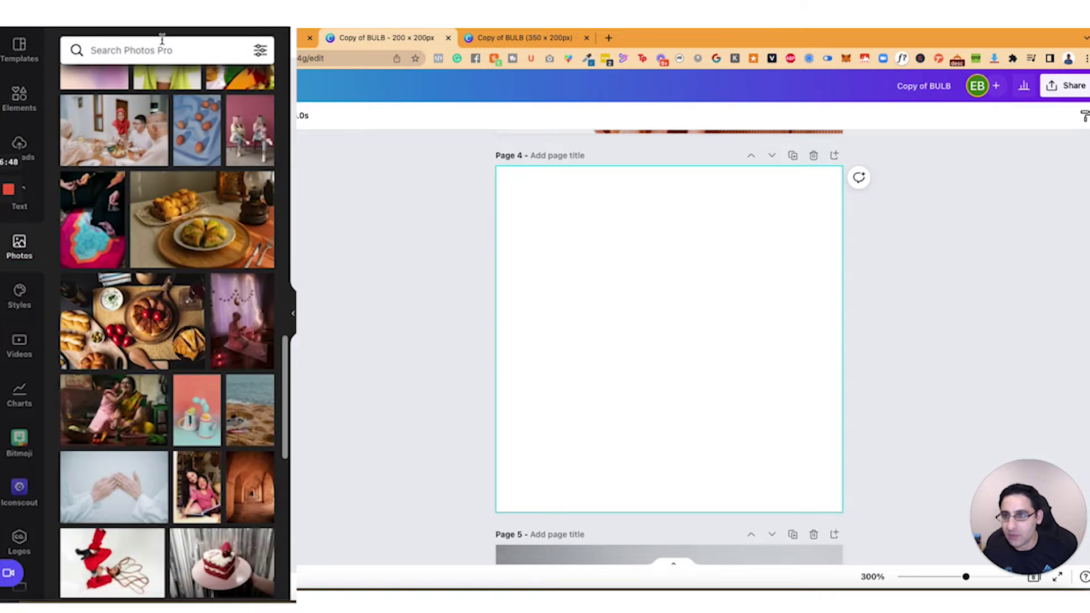
click(162, 39)
text(community)
key(Return)
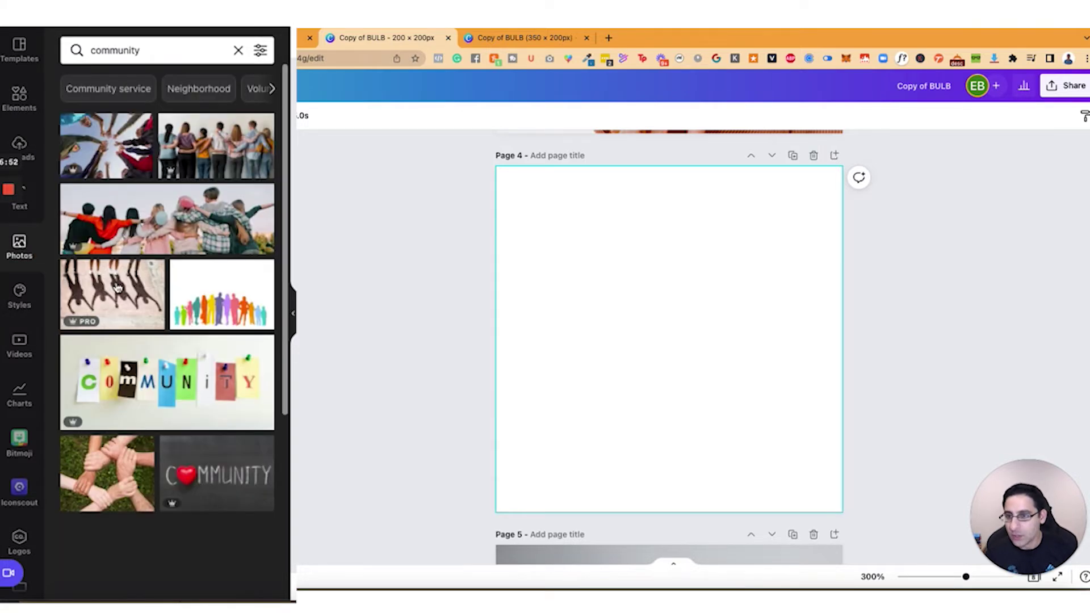
scroll(116, 288, down, 10)
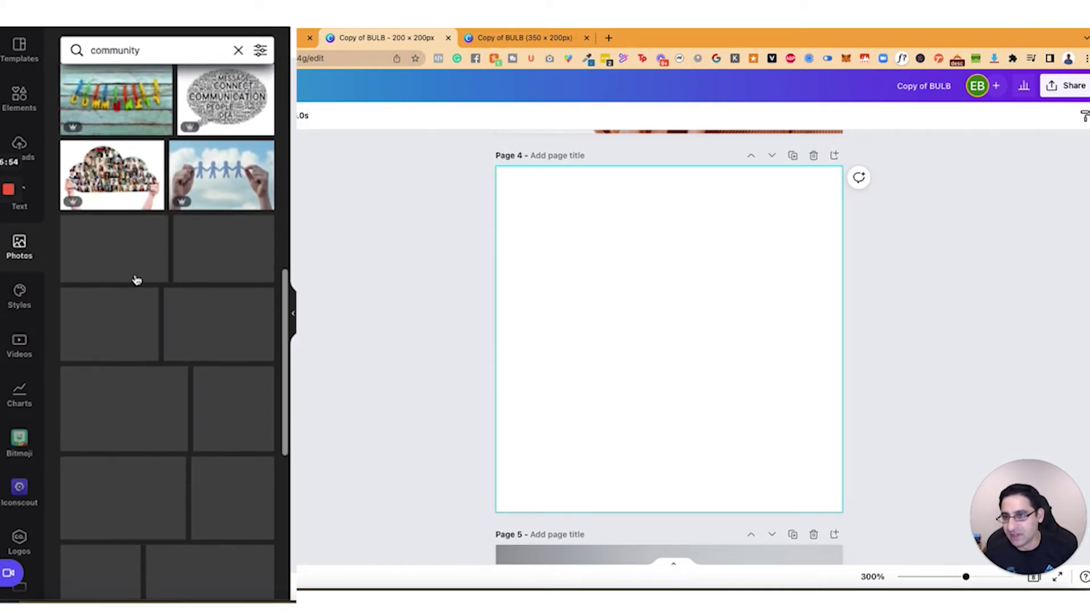
scroll(159, 287, down, 6)
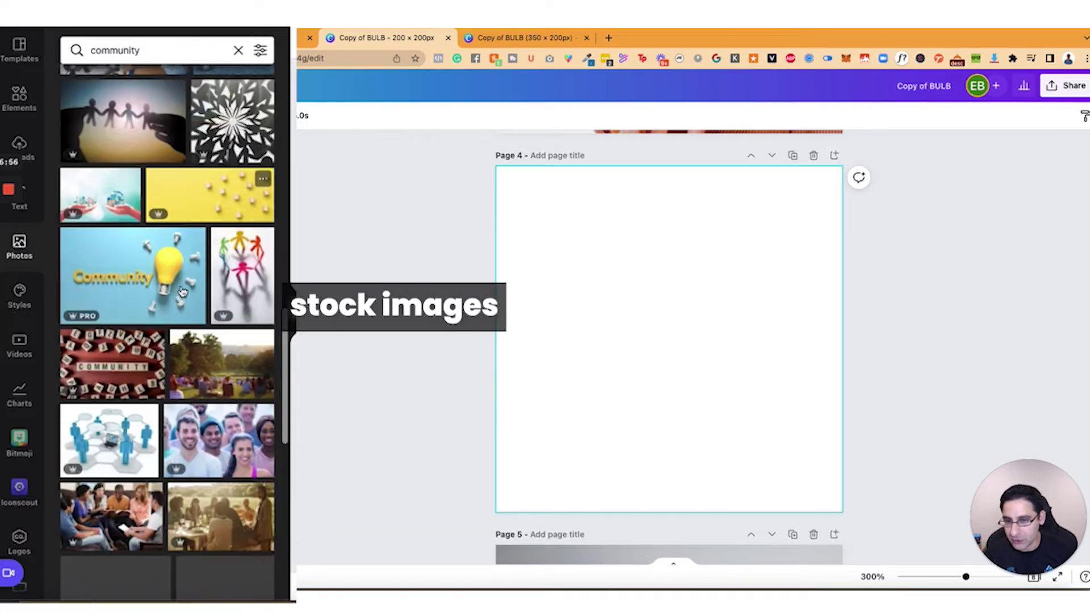
scroll(182, 292, down, 5)
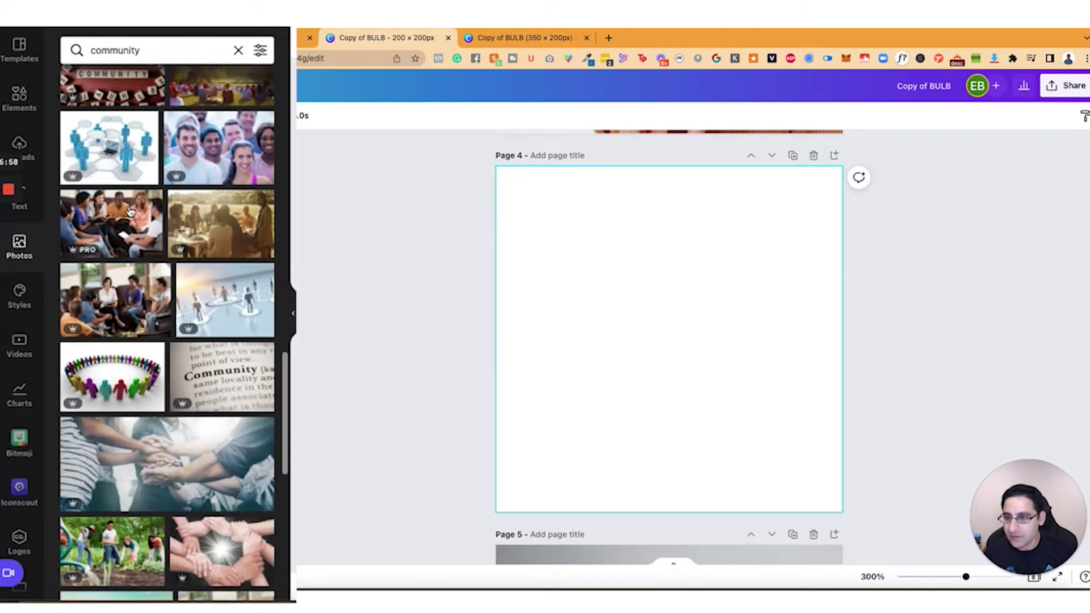
click(114, 217)
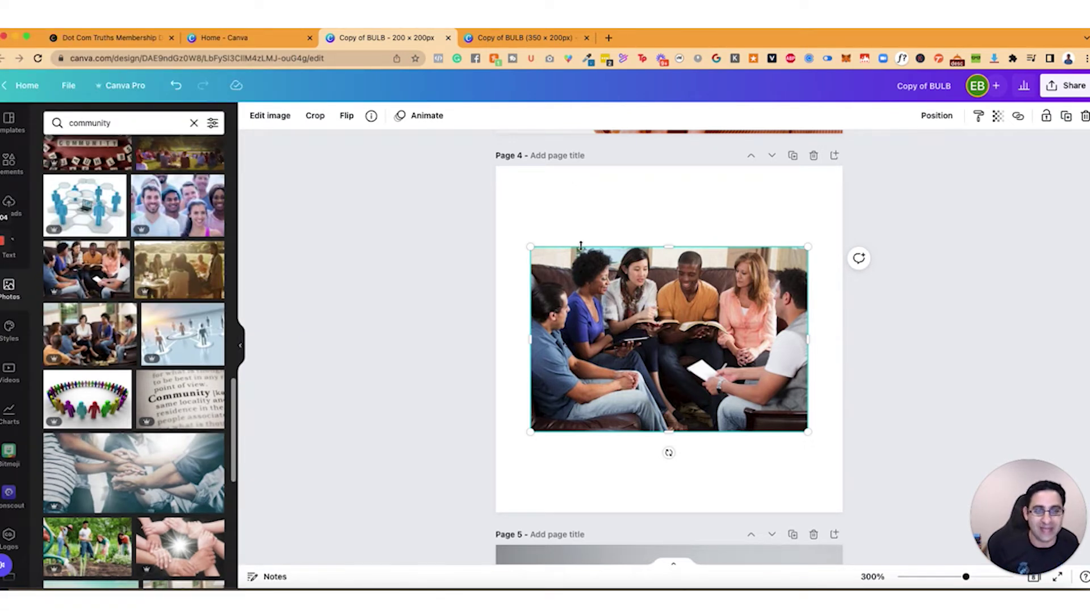
drag(623, 305, 620, 363)
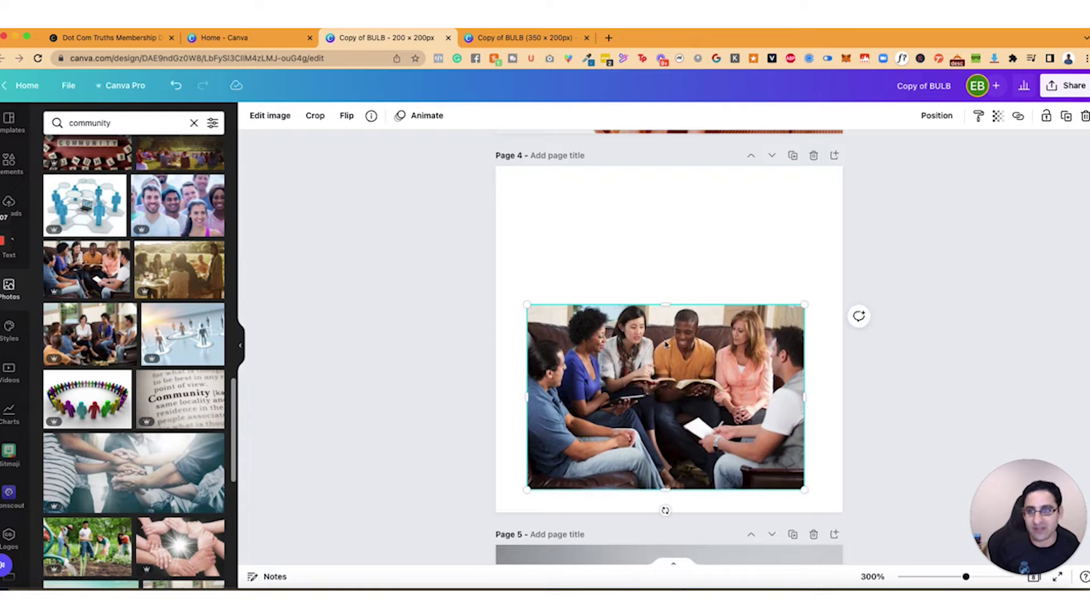
Search the elements for "frame", add the circle frame to page 4 and place it in the page's upper-left corner
click(8, 163)
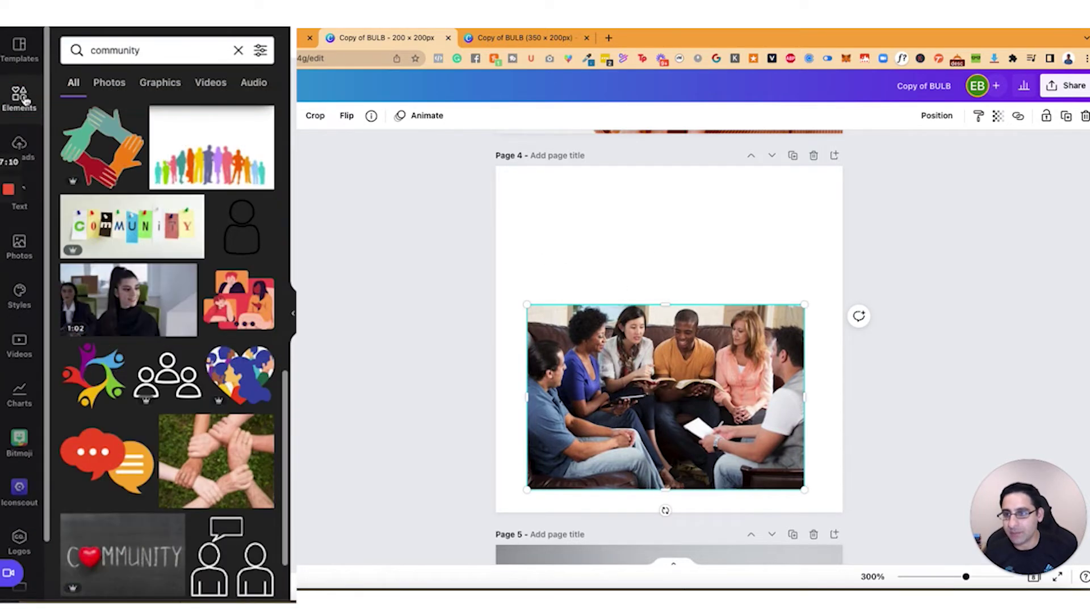
click(129, 124)
key(ctrl+a)
text(frame)
key(Return)
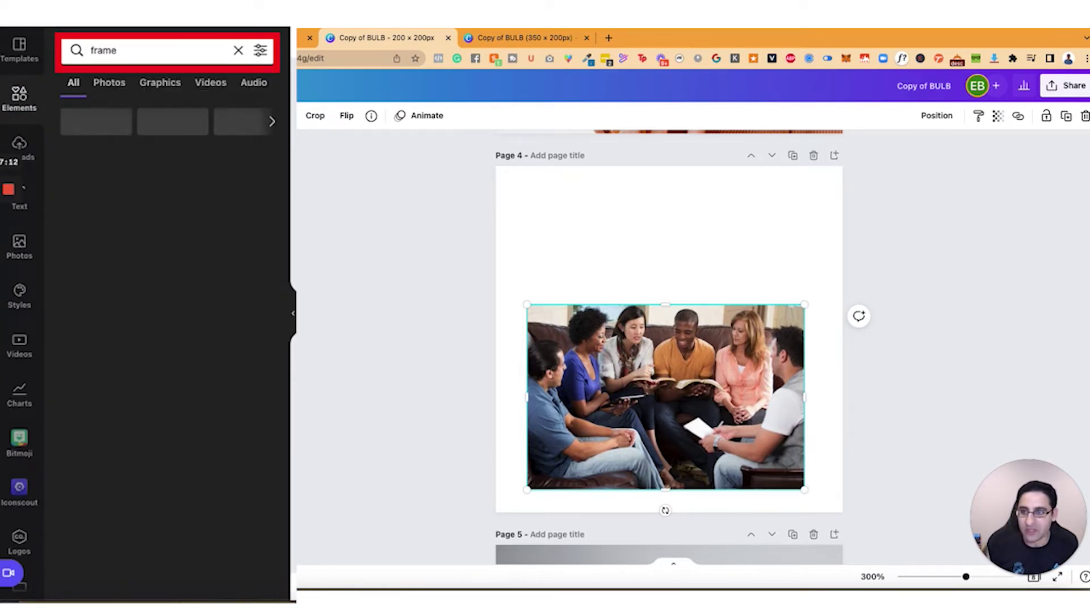
click(93, 181)
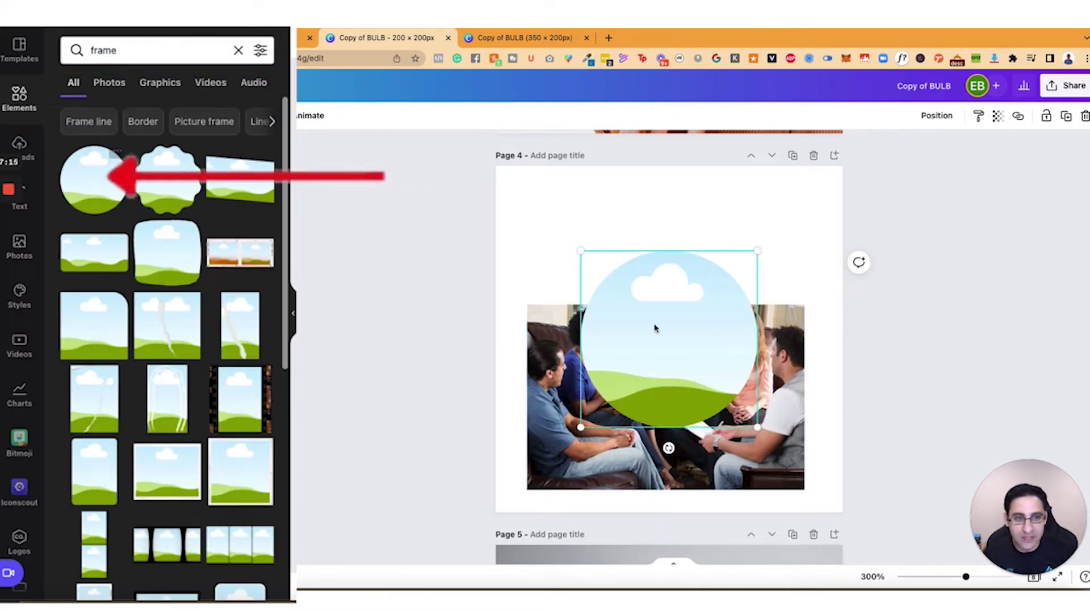
drag(653, 323, 678, 287)
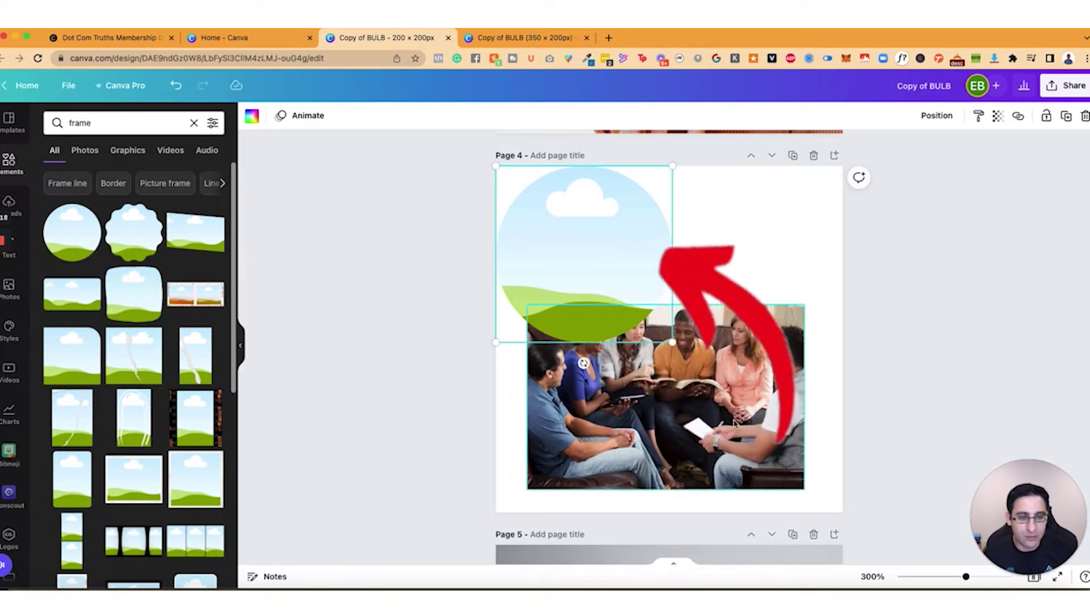
Place the reading group photo into the circle frame and enlarge the frame to span the whole page
drag(665, 409, 582, 281)
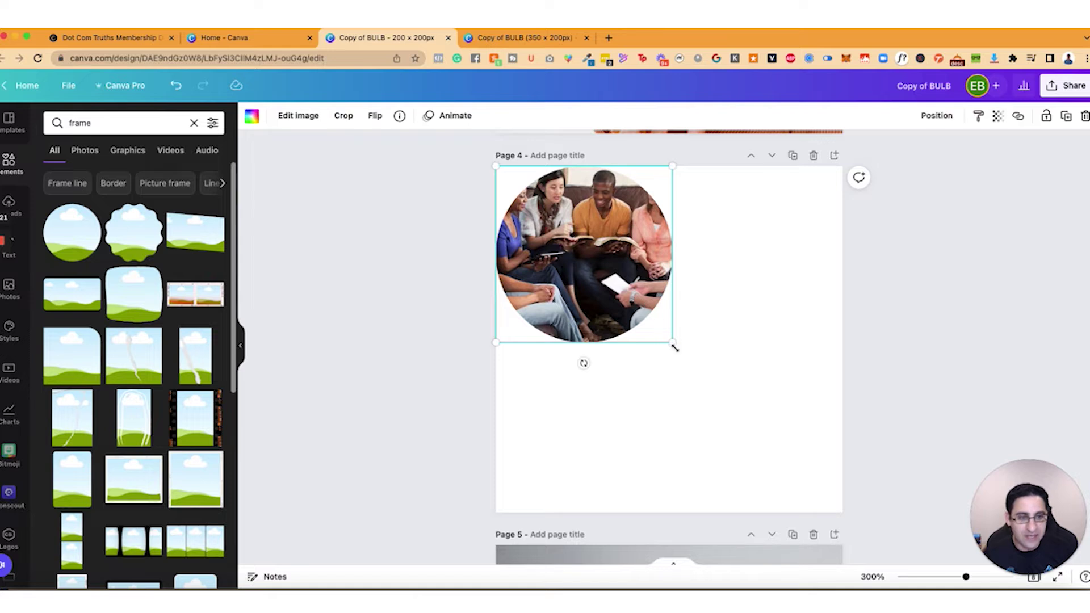
drag(672, 343, 843, 512)
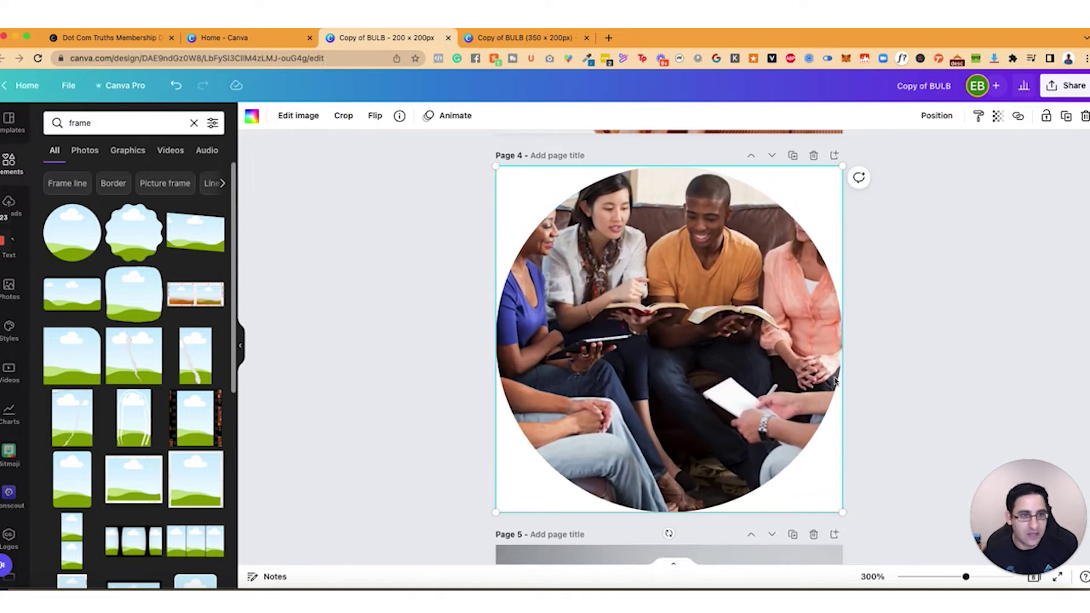
click(883, 313)
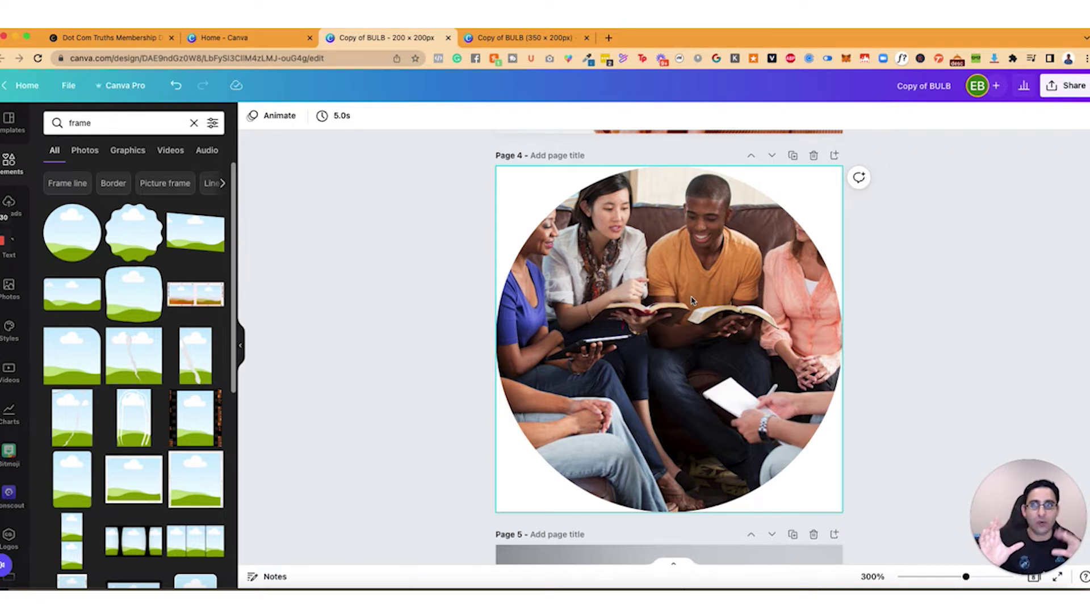
Try repositioning the reading group photo within the circle frame, then remove it and leave the frame empty
click(692, 301)
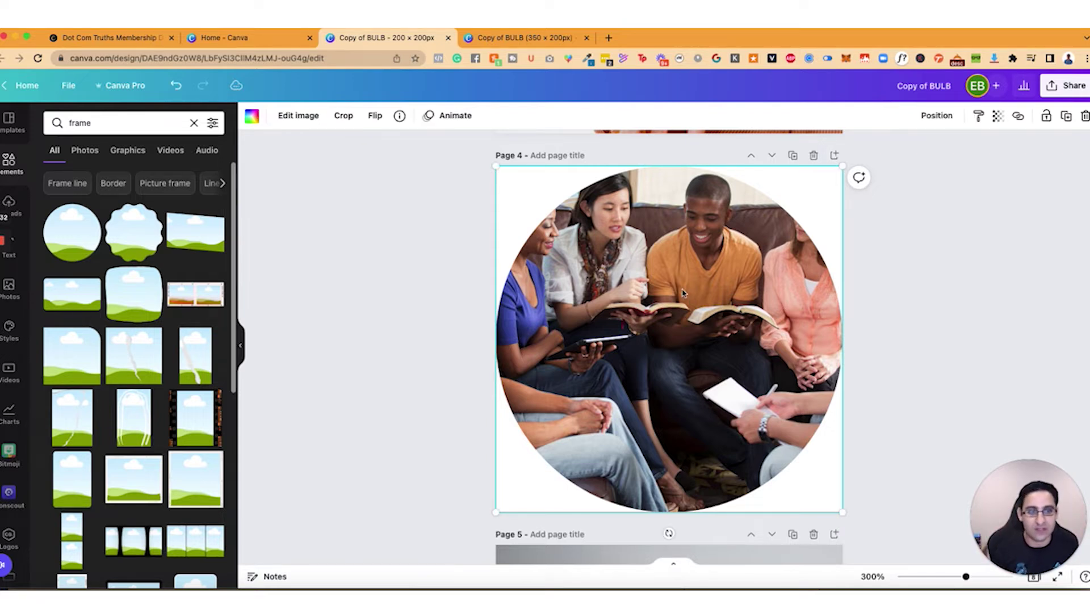
double_click(688, 293)
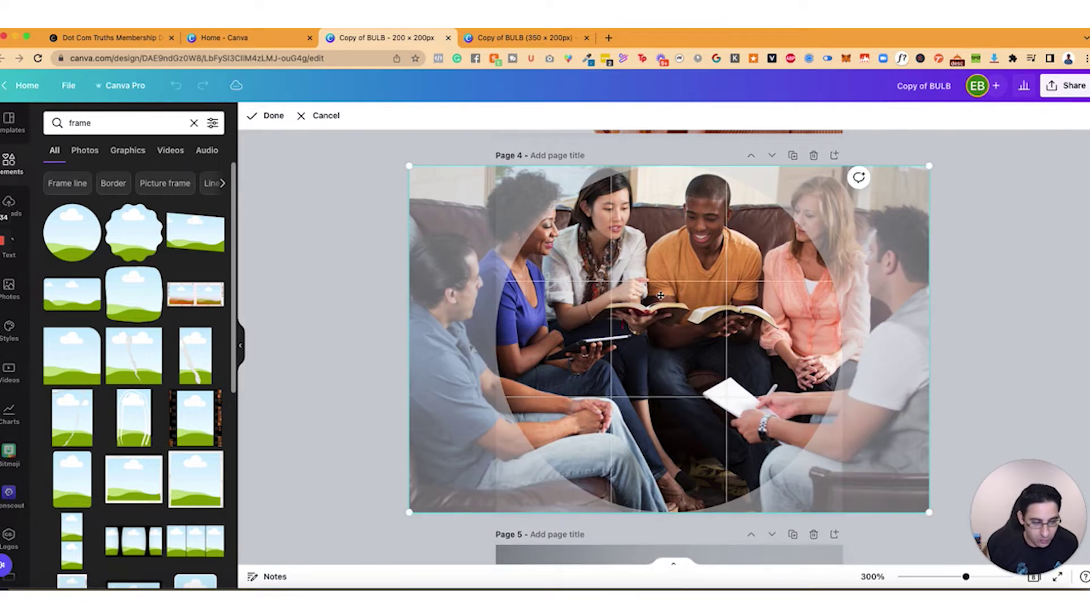
drag(757, 242, 673, 261)
key(Delete)
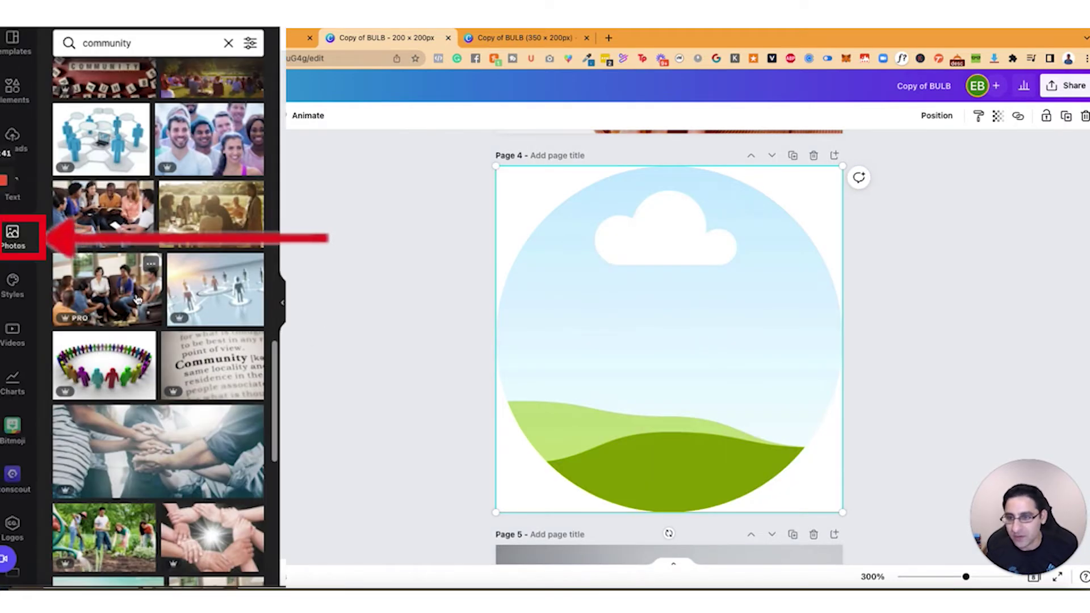
Add the community photo of people standing by yoga mats on a patio and place it into page 4's circle frame
scroll(138, 298, down, 5)
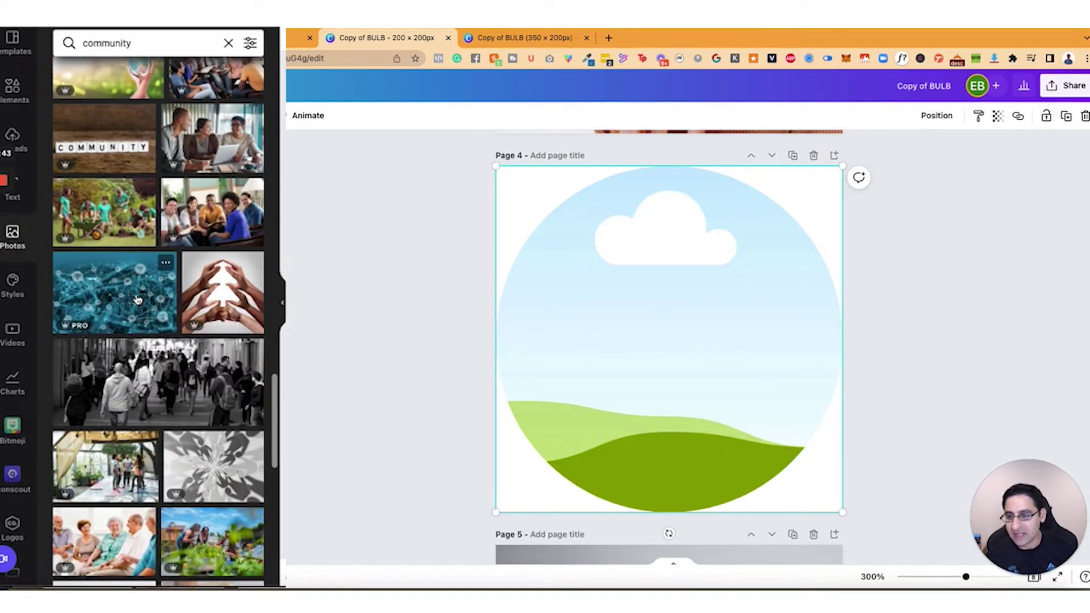
scroll(138, 299, down, 3)
click(120, 378)
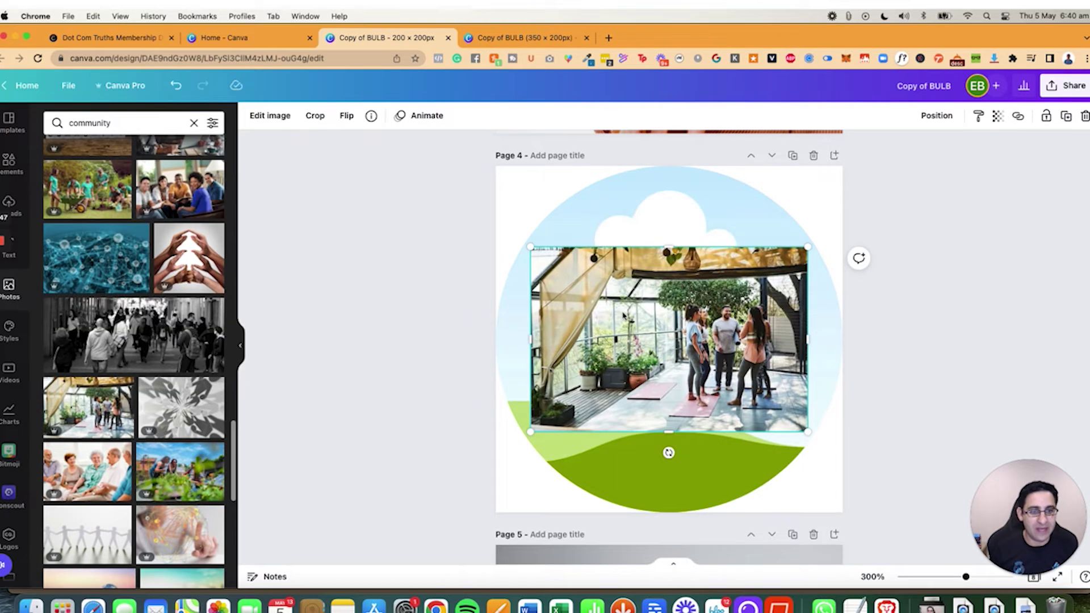
drag(658, 319, 625, 313)
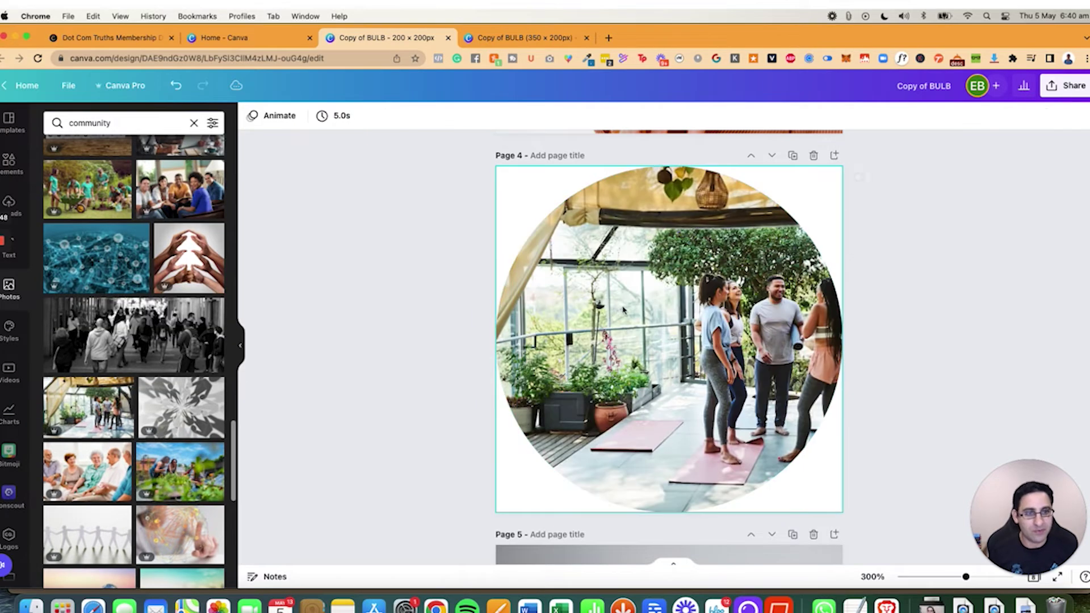
Reposition the yoga group photo within the circle frame so that the standing people are near its centre
double_click(733, 318)
drag(729, 316, 620, 318)
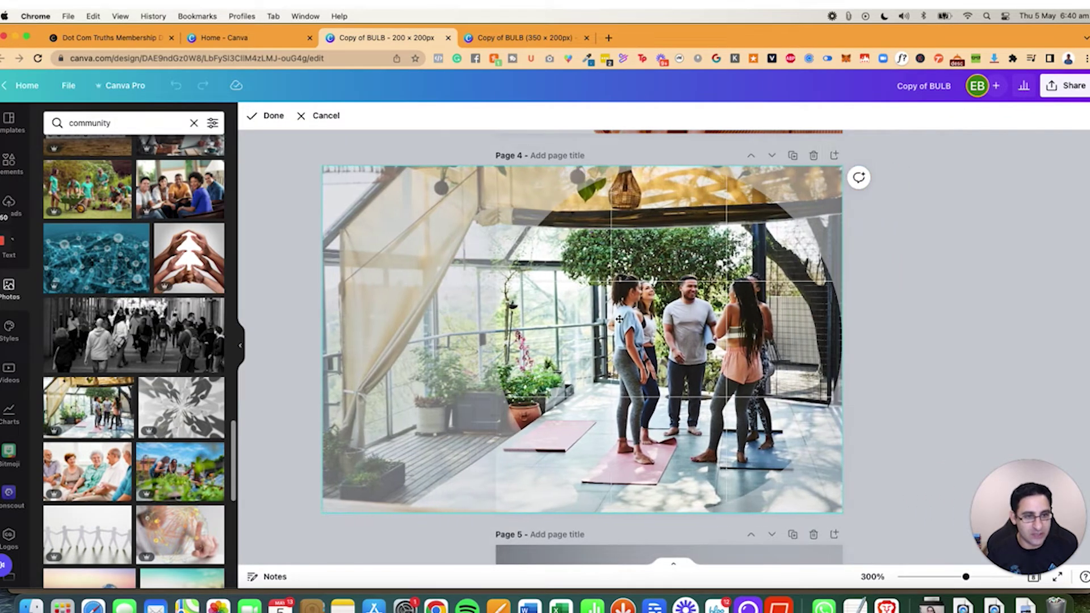
click(650, 383)
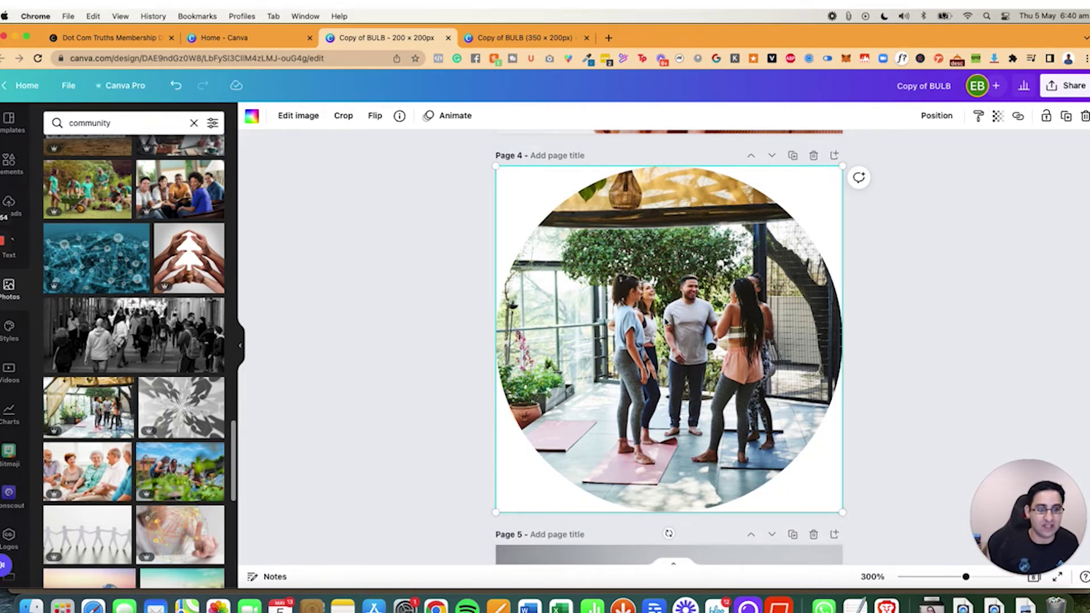
scroll(170, 319, down, 4)
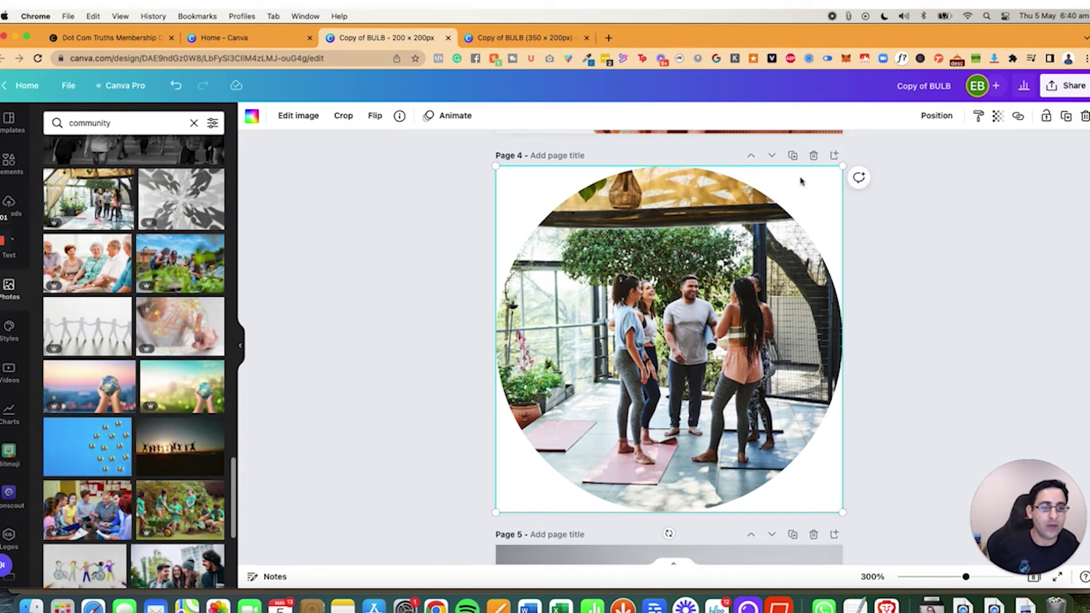
Set up a PNG download at 200 × 200 px with only page 4 selected and a transparent background
click(989, 231)
click(1066, 85)
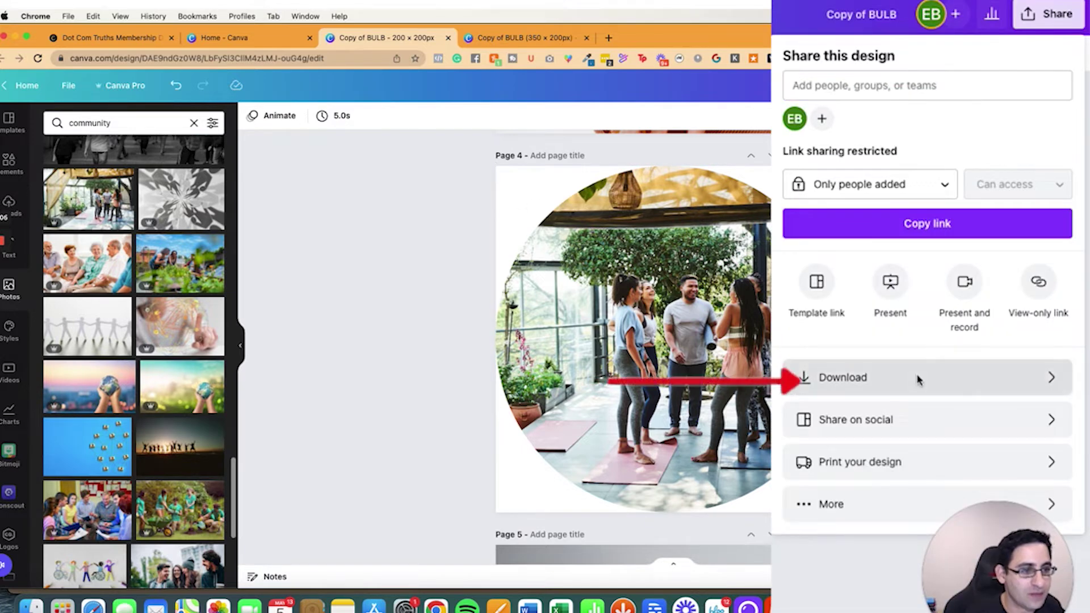
click(918, 378)
click(874, 298)
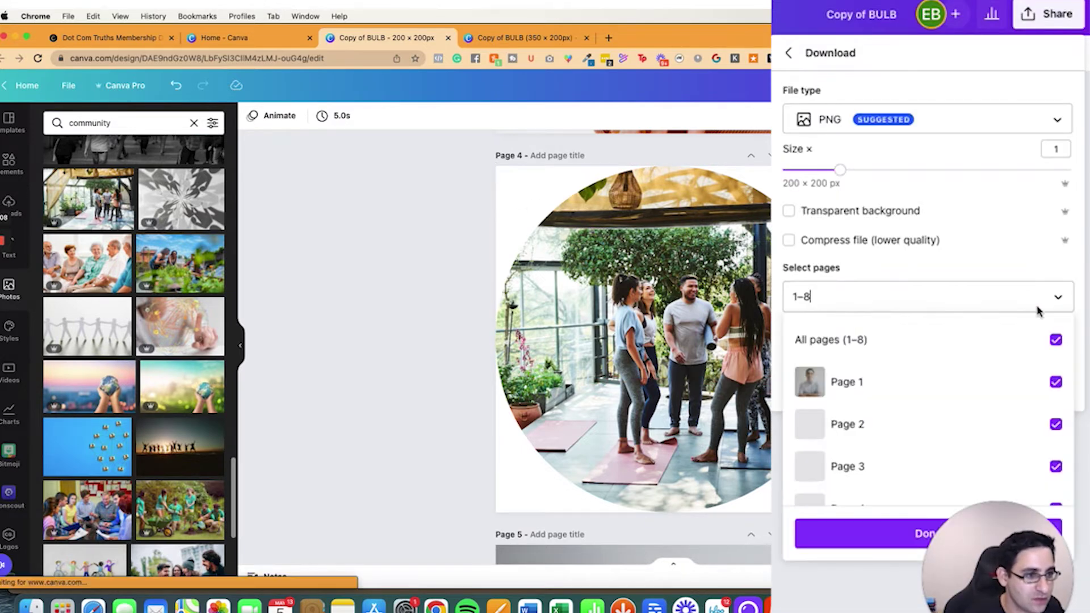
click(1056, 341)
scroll(1021, 426, down, 3)
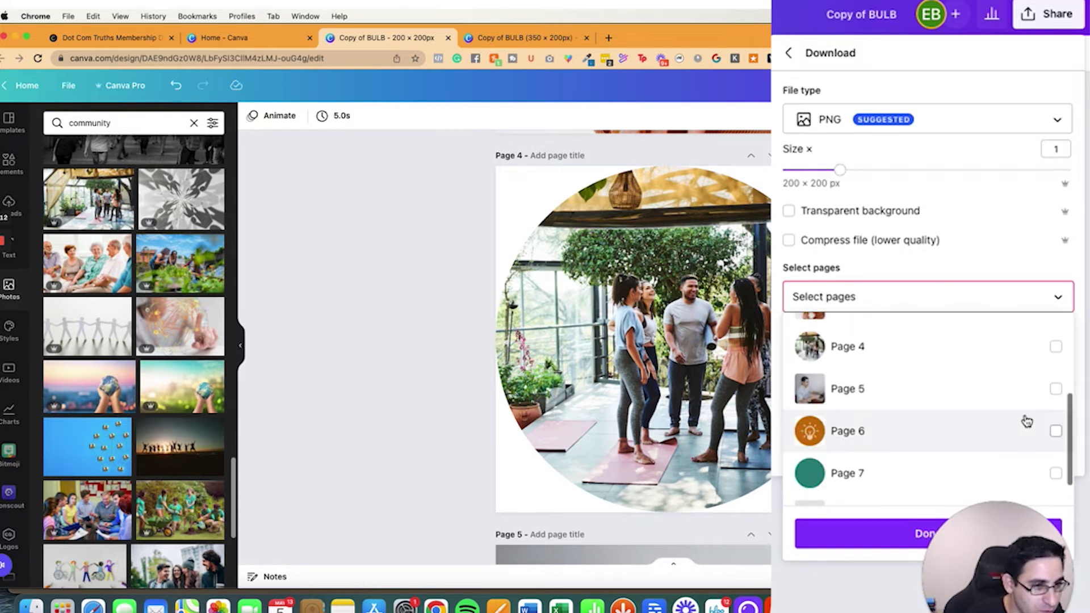
click(1055, 347)
click(977, 276)
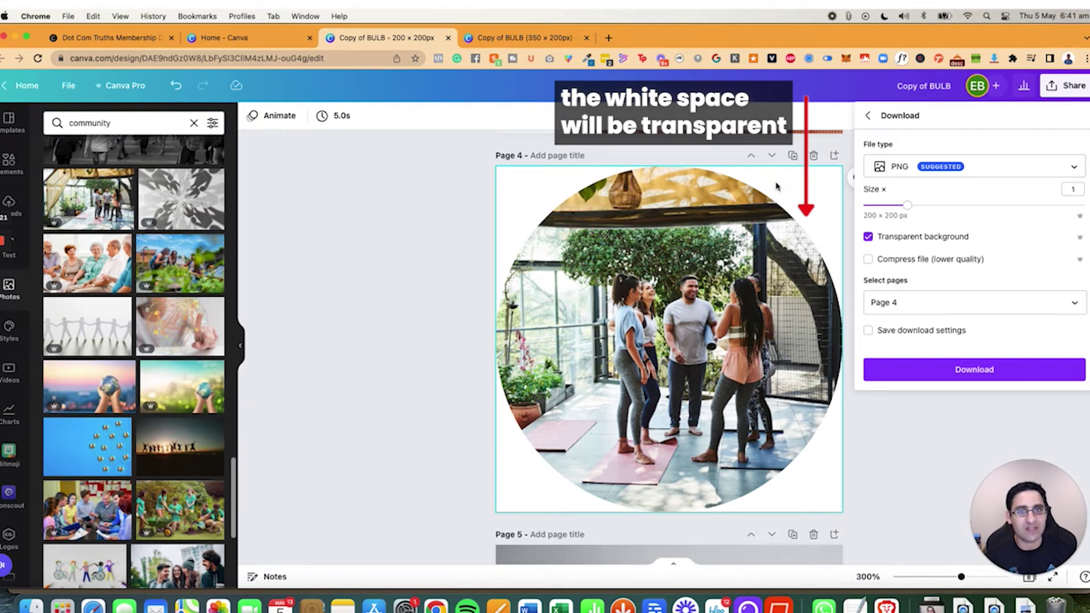
click(103, 38)
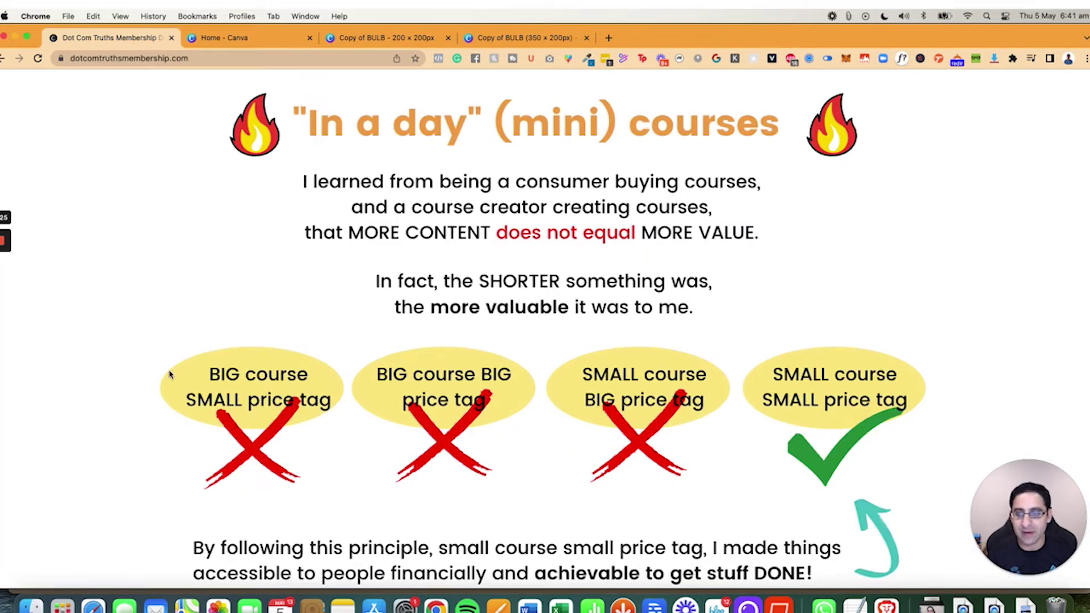
click(471, 38)
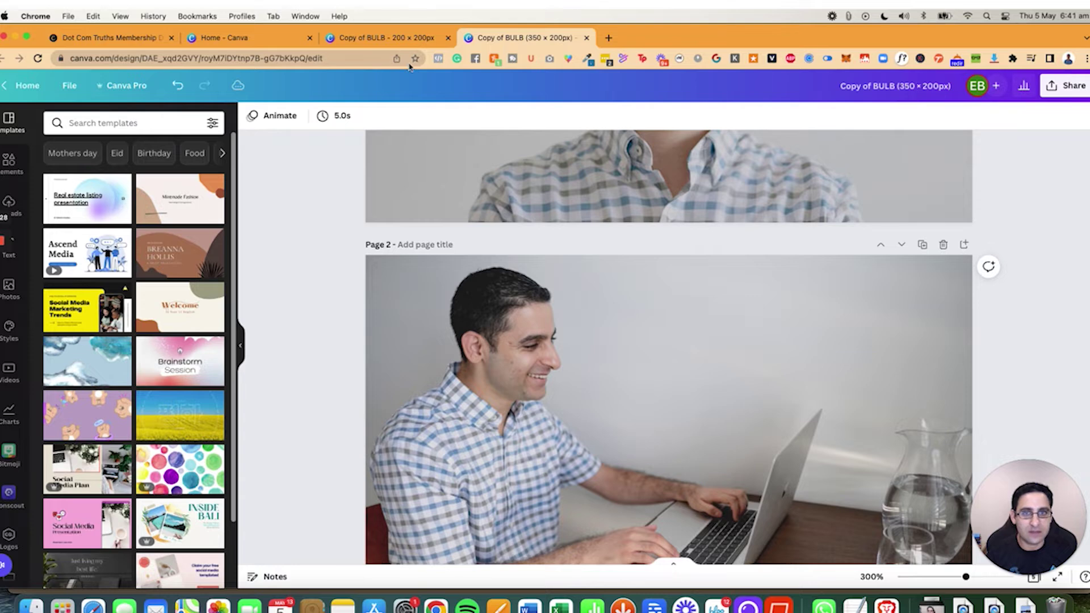
click(401, 38)
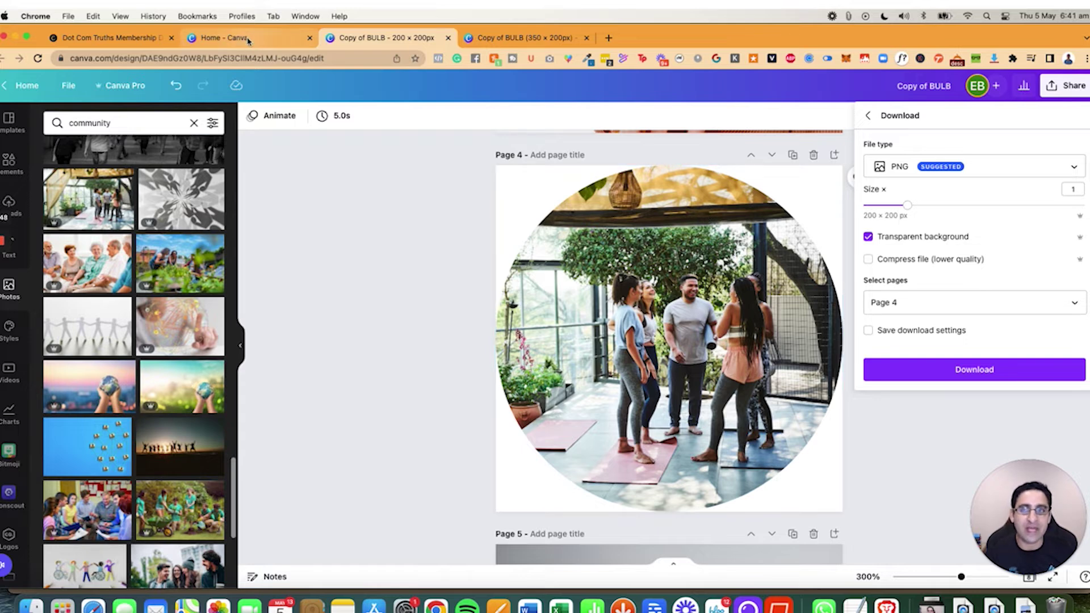
click(130, 92)
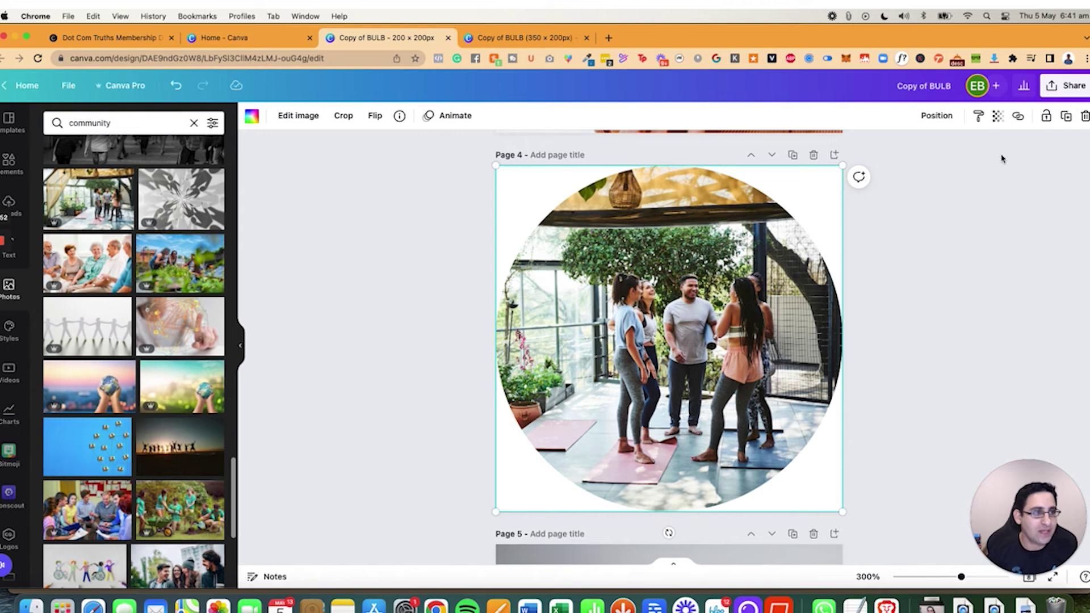
Set up a PNG download with only page 4 selected
click(1046, 85)
click(839, 377)
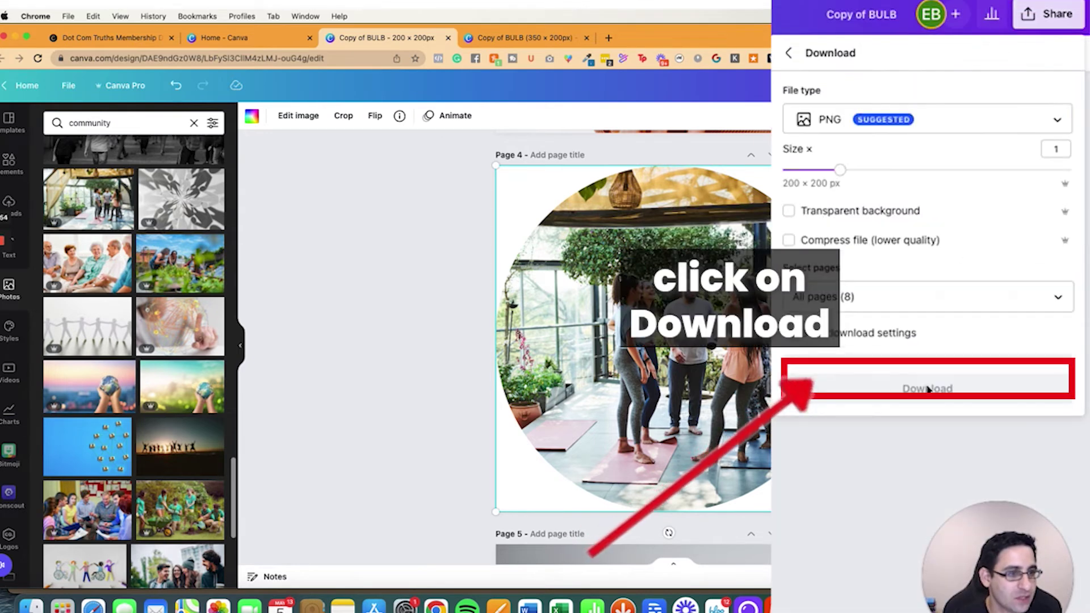
click(965, 296)
click(1055, 339)
scroll(1039, 382, down, 3)
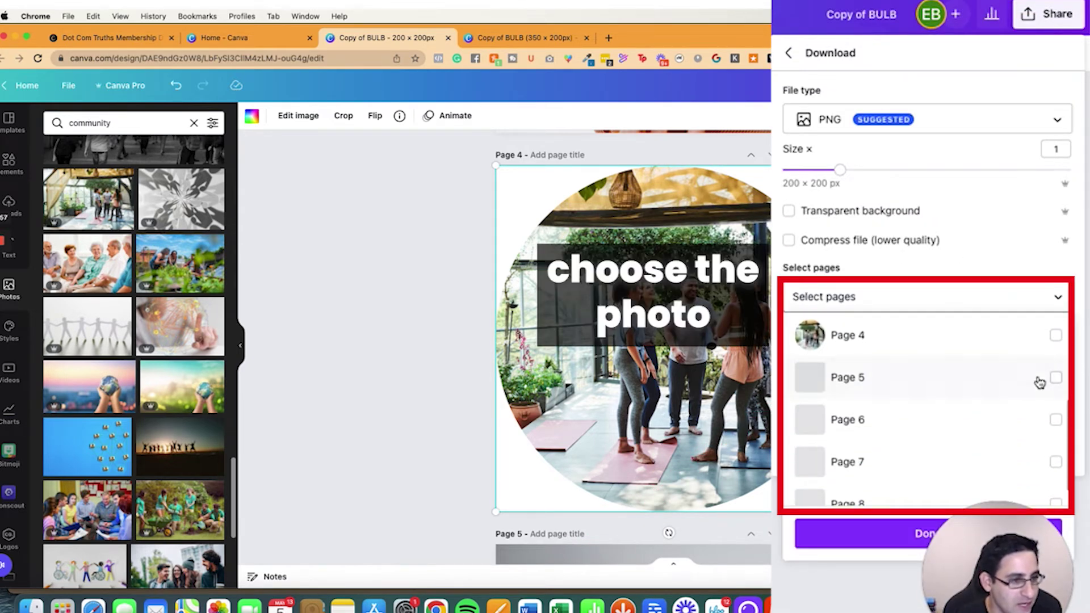
click(1056, 336)
Raise the download size to 3× (600 × 600 px) with a transparent background
click(794, 209)
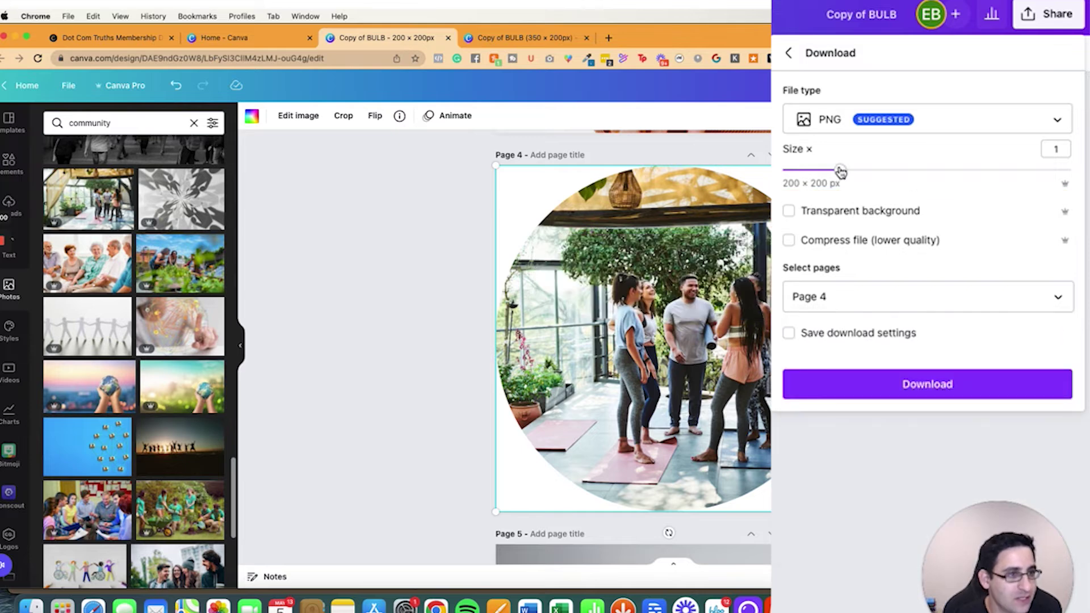
drag(842, 174, 877, 177)
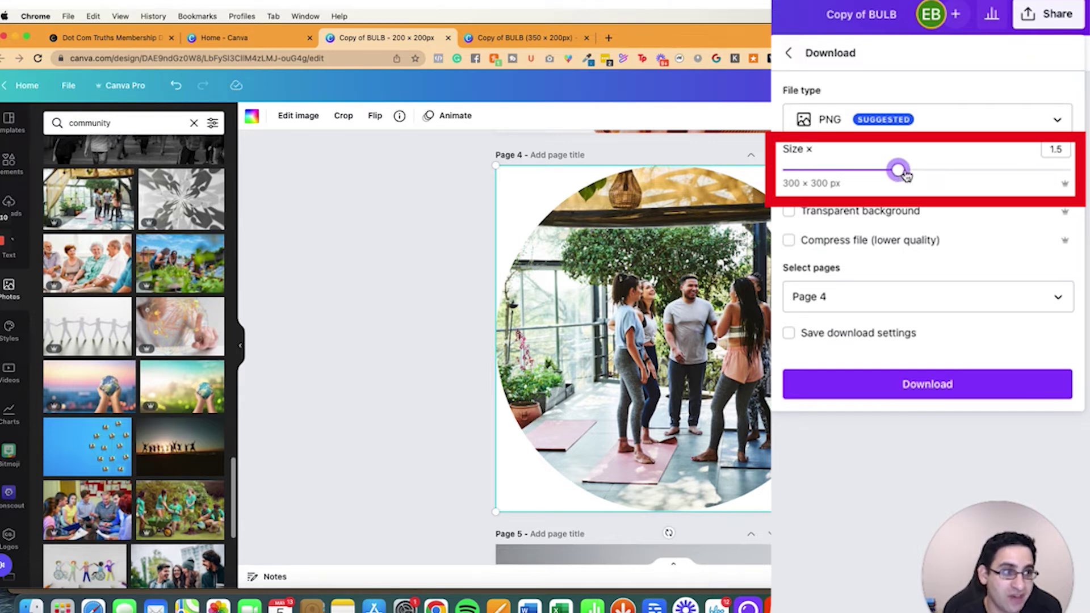
drag(906, 176, 956, 171)
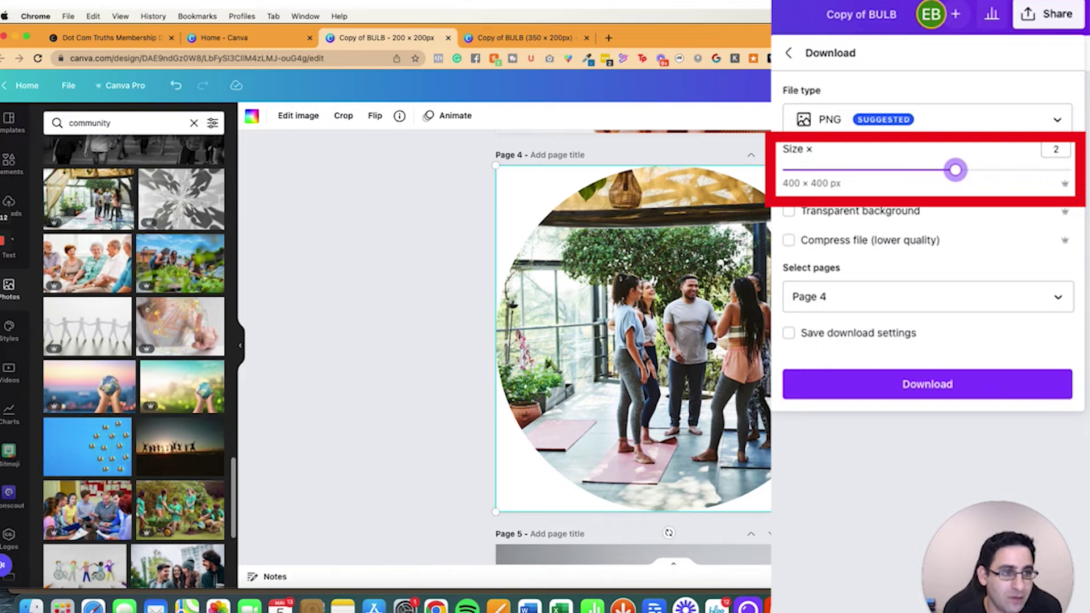
drag(956, 171, 1069, 172)
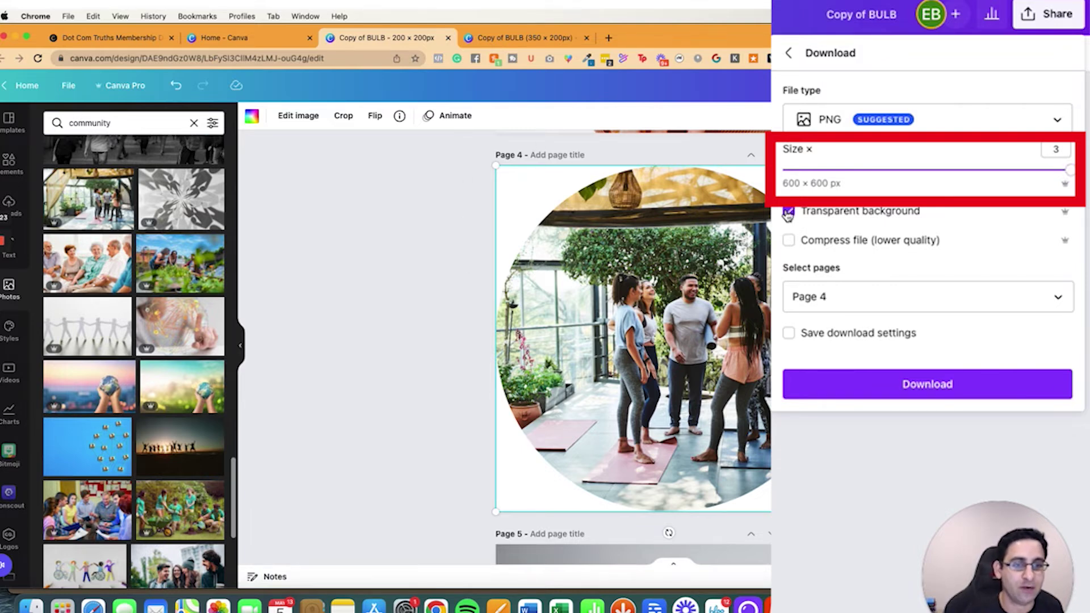
Enlarge the yoga group photo inside page 4's circle frame so the people appear larger, and apply the crop
double_click(728, 300)
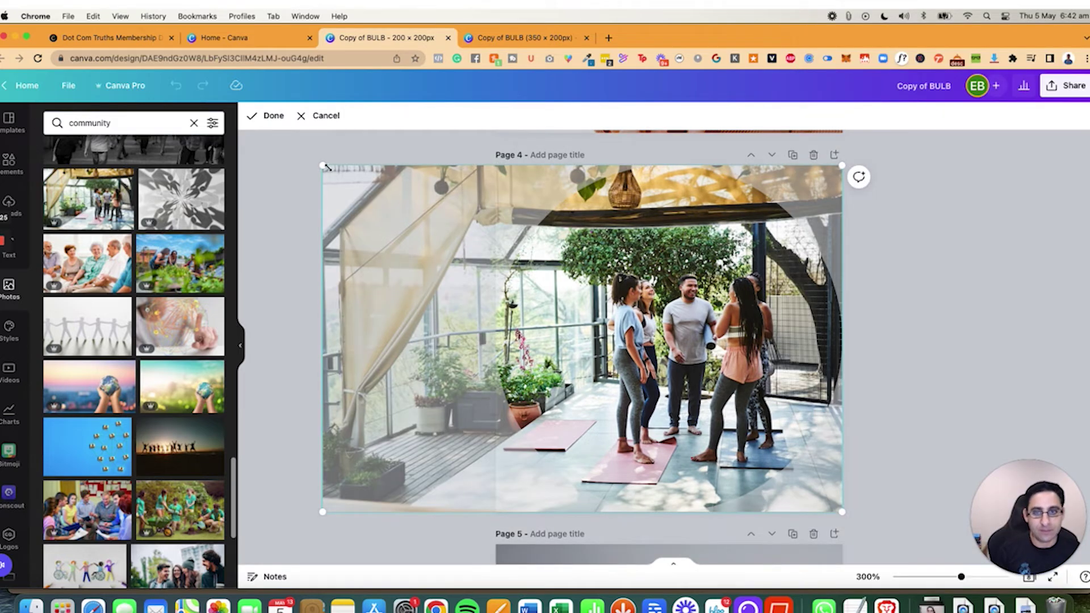
drag(327, 167, 270, 139)
click(922, 296)
scroll(922, 297, up, 2)
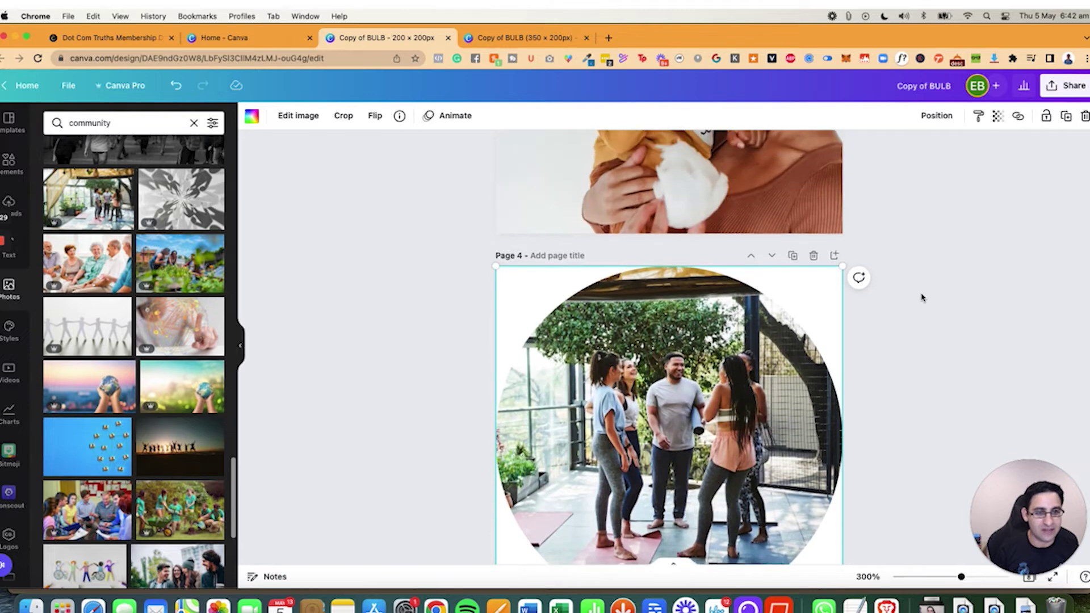
scroll(922, 297, down, 3)
scroll(922, 297, up, 2)
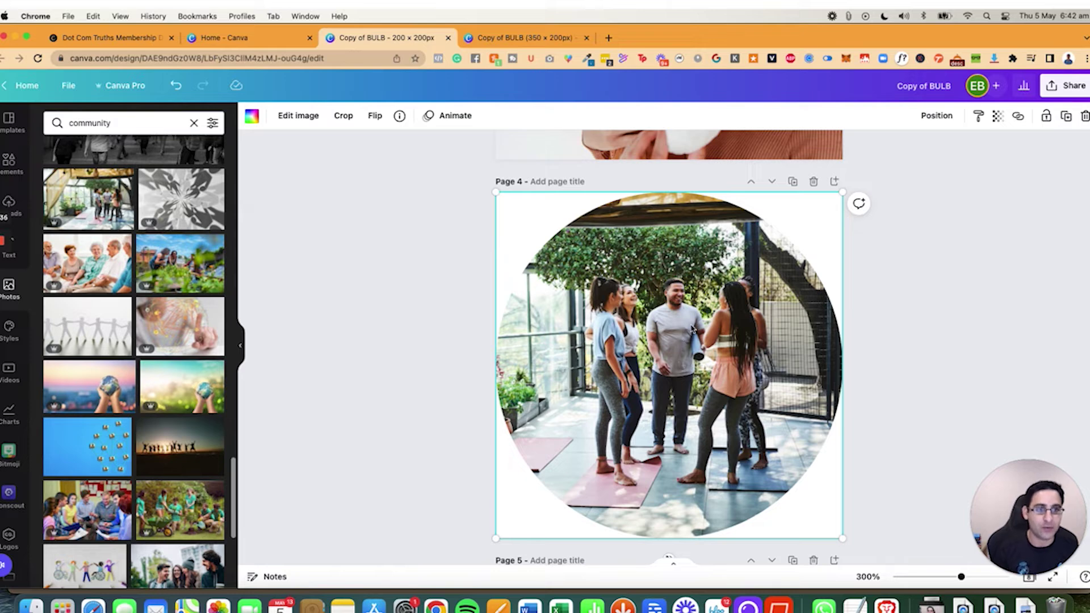
scroll(775, 249, down, 2)
scroll(839, 142, up, 1)
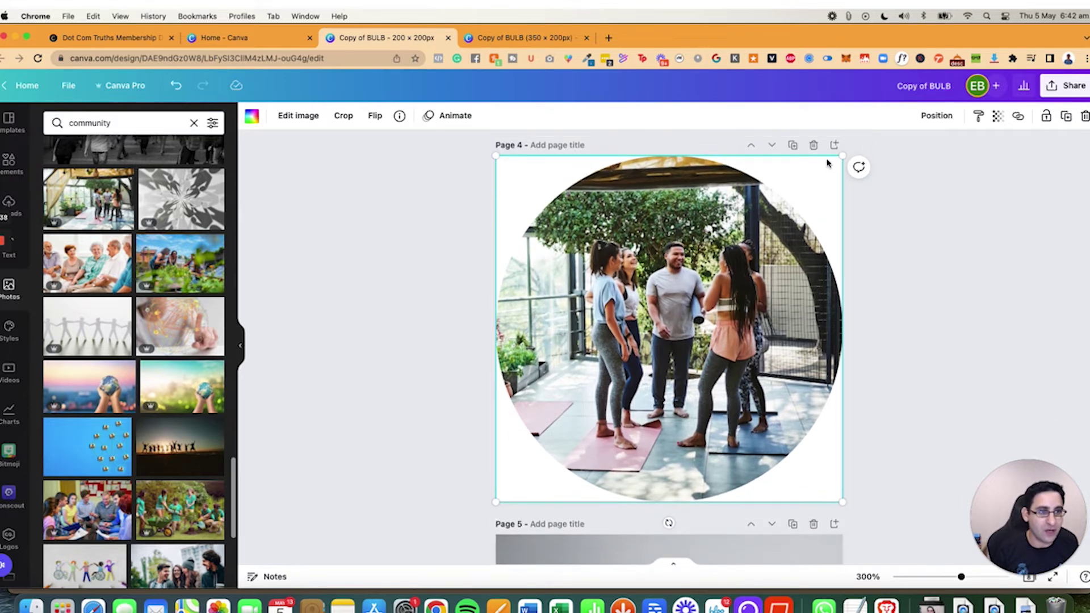
Add a blank page after page 4 and search the elements library for "circle"
key(Delete)
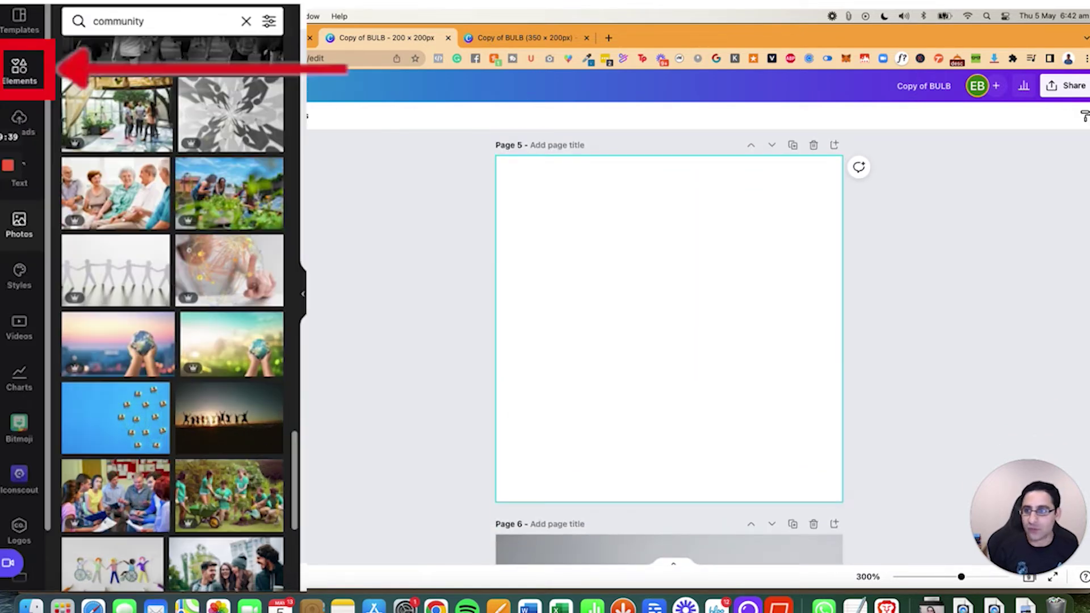
click(19, 68)
scroll(197, 185, down, 3)
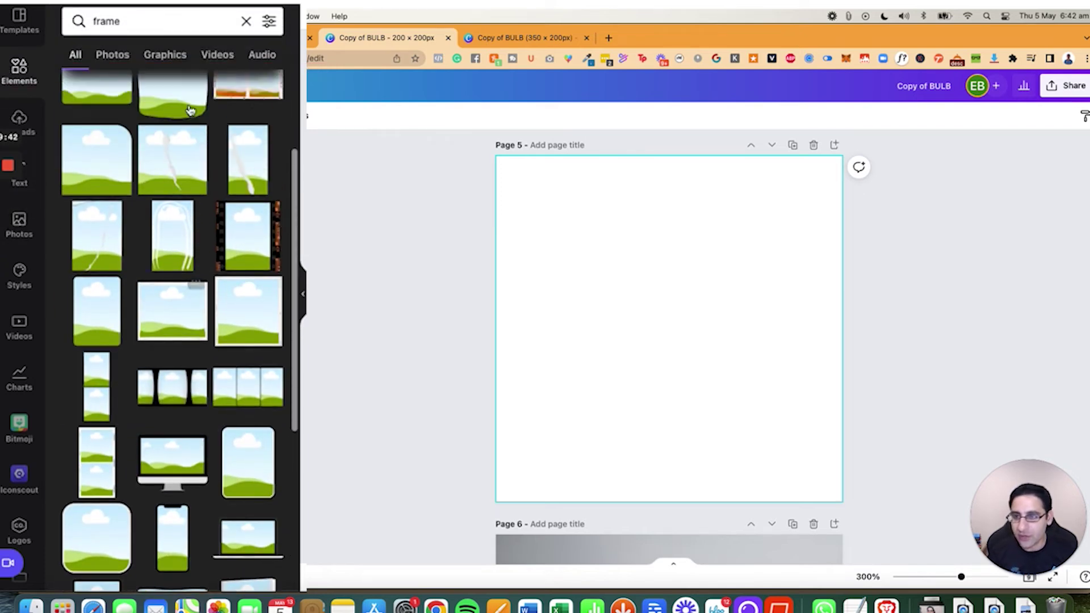
click(159, 21)
text(cricle)
key(Return)
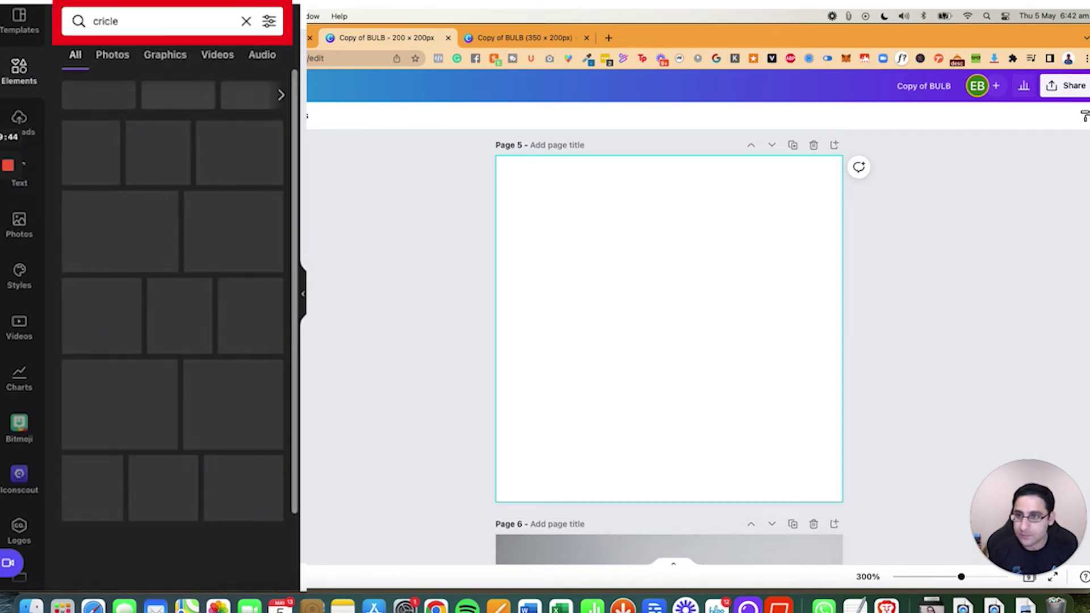
click(142, 24)
text(circle)
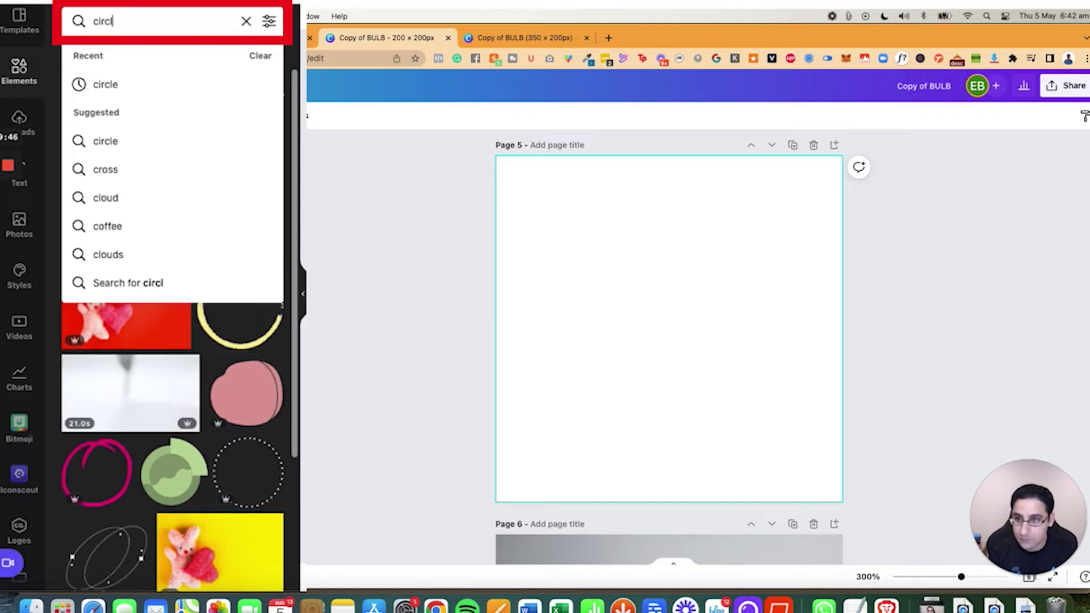
key(Return)
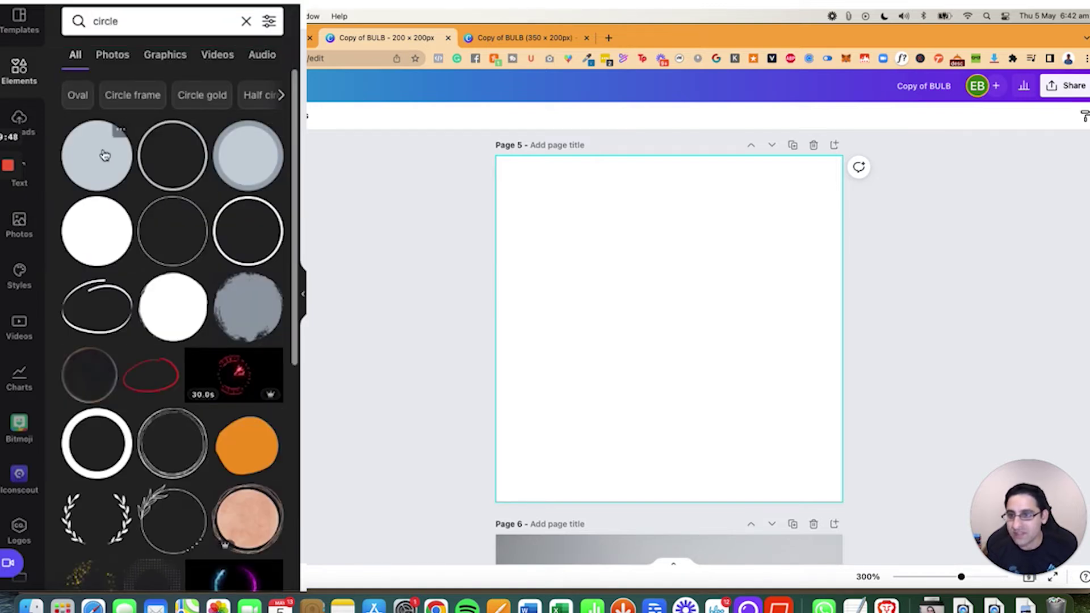
Place a solid circle shape on blank page 5 and enlarge it to fill the whole page
click(104, 158)
drag(650, 348, 565, 263)
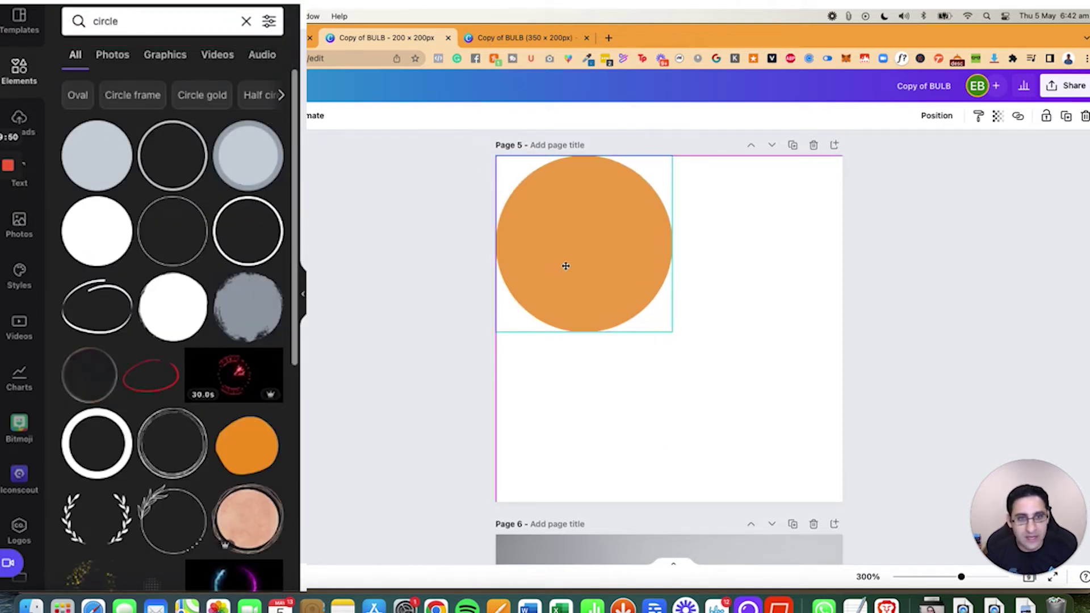
drag(673, 332, 842, 502)
click(443, 340)
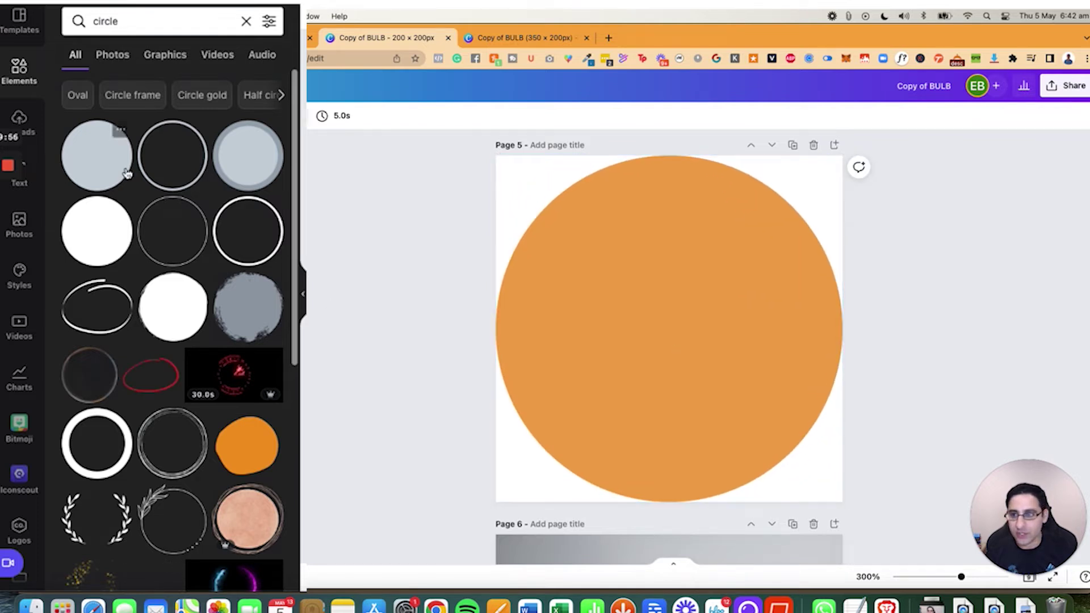
Search the elements library for "worksheets" and look through the results for a checklist graphic
click(165, 26)
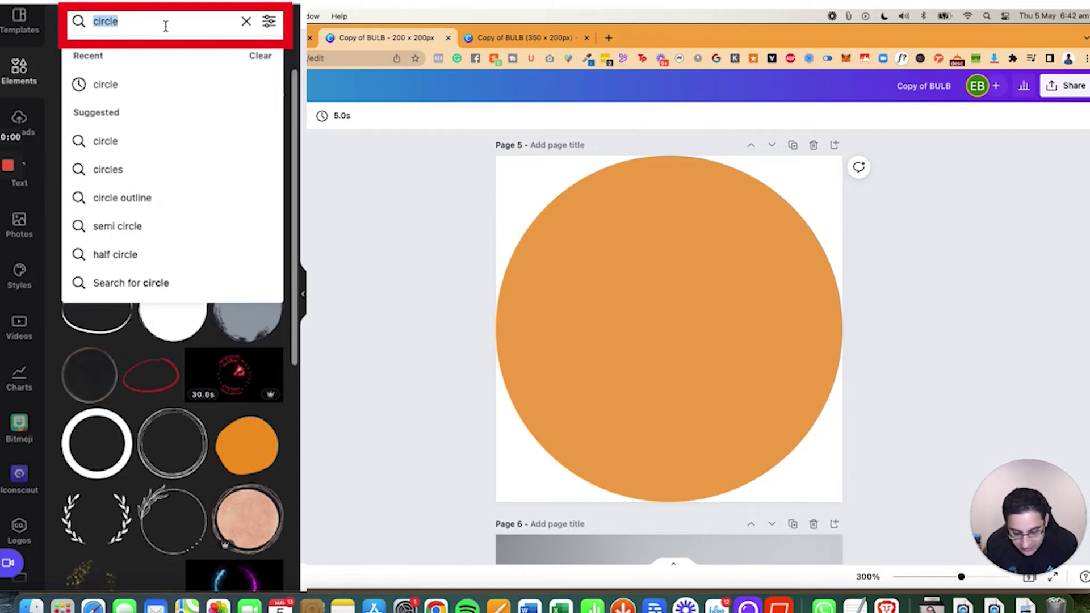
text(worksheets)
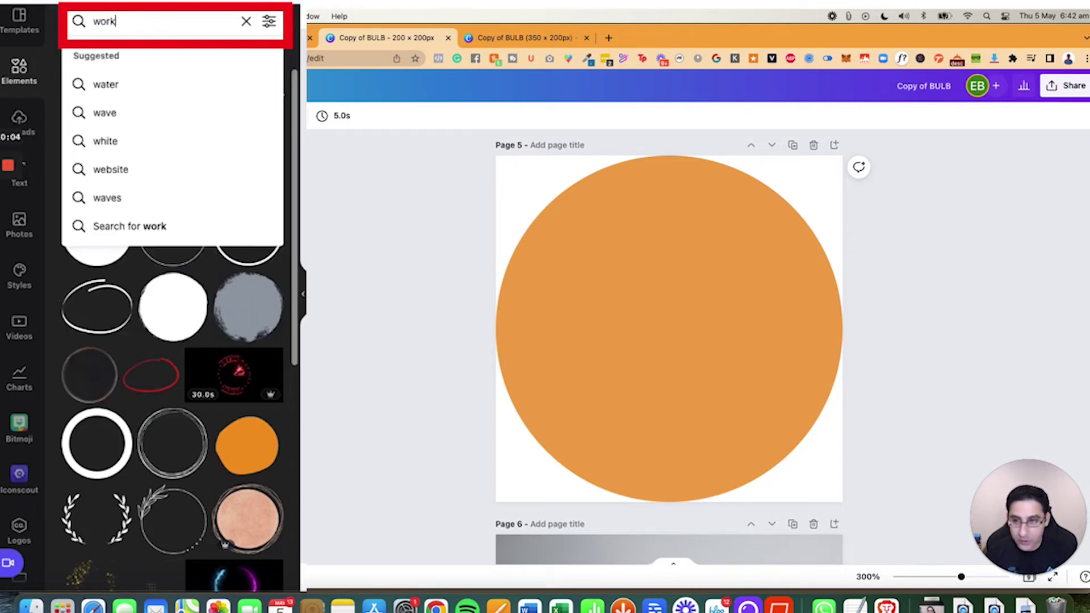
key(Return)
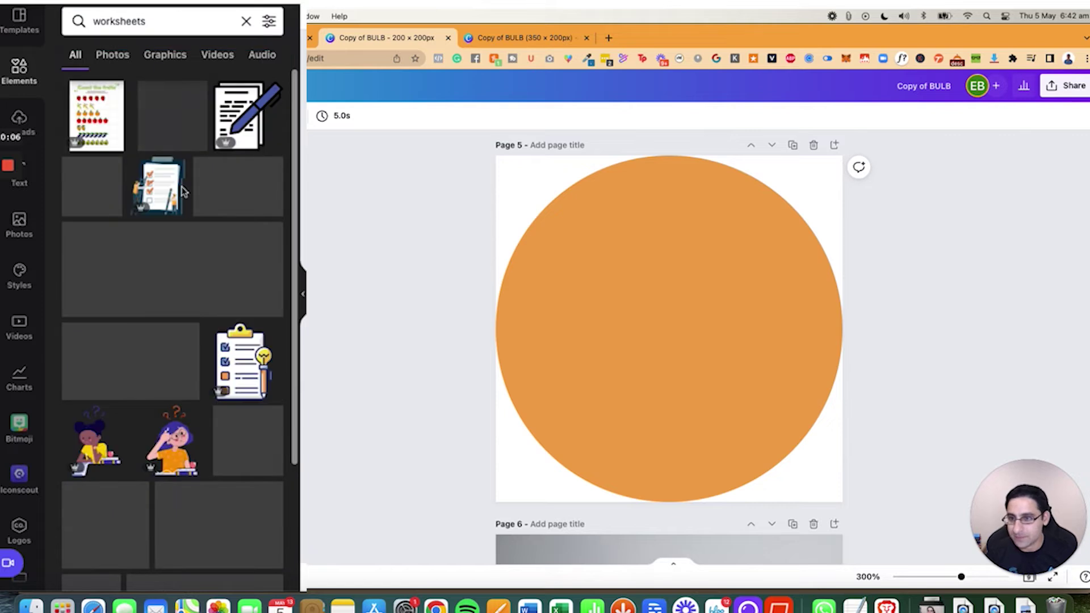
scroll(218, 241, down, 10)
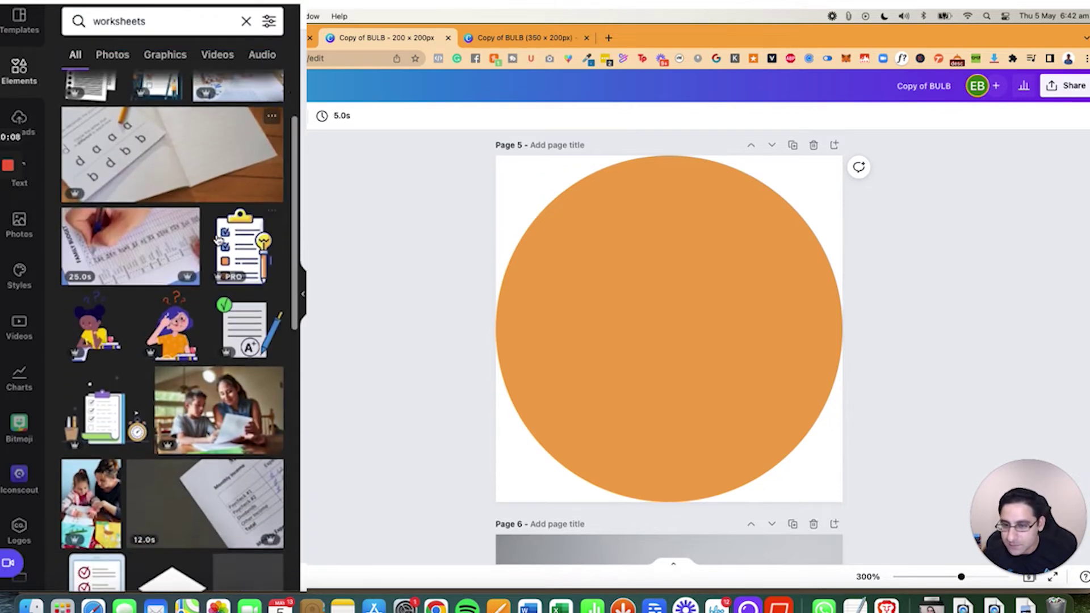
scroll(219, 240, down, 1)
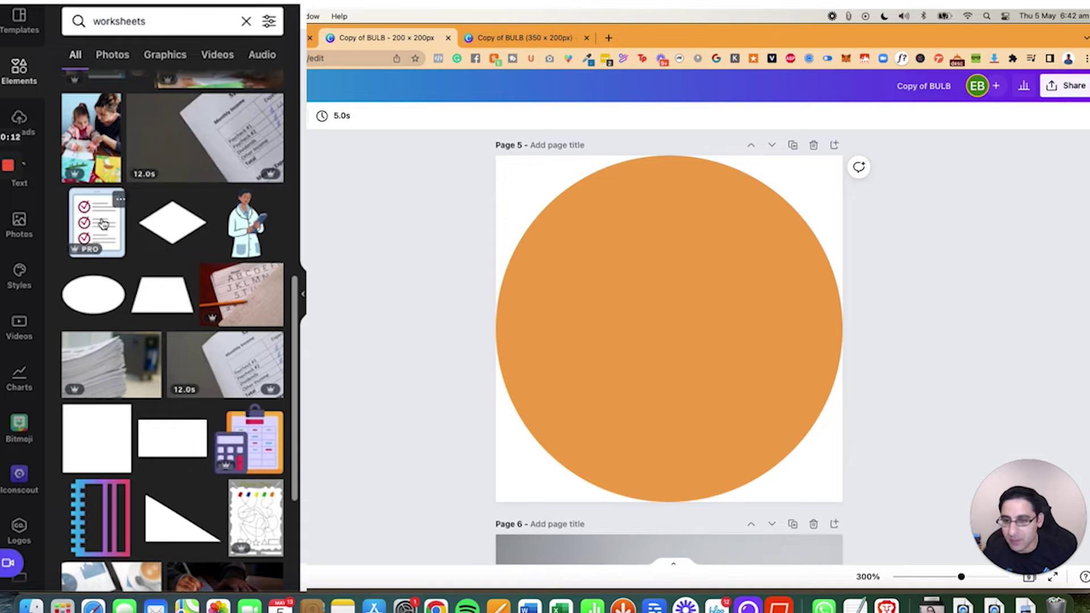
Add the tablet checklist graphic with red ticks, enlarge it to about 110 × 137 px and centre it on page 5's circle
click(103, 223)
drag(683, 355, 641, 295)
drag(686, 341, 774, 437)
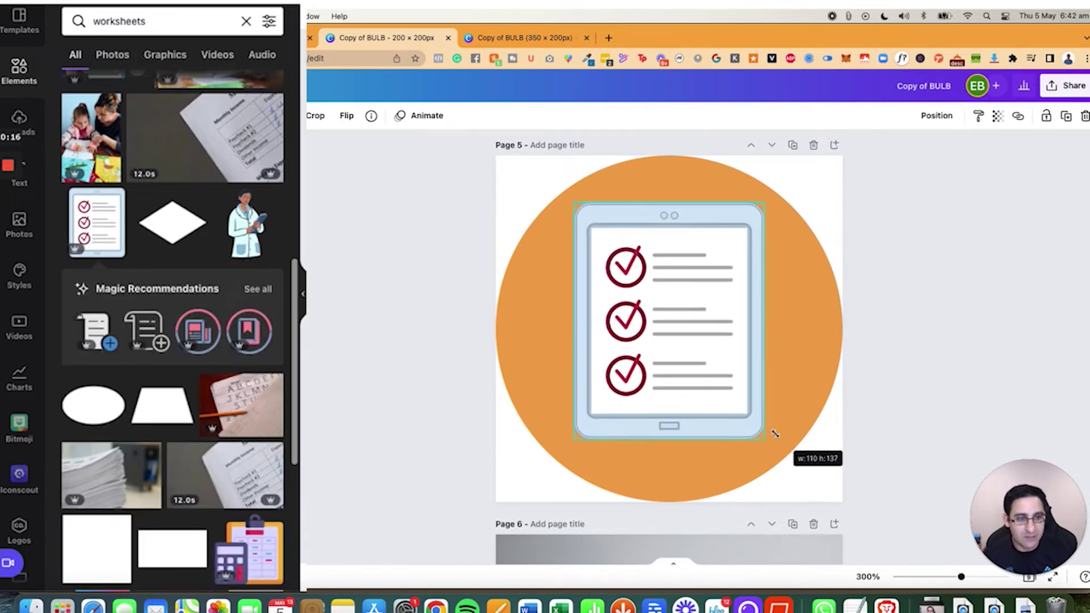
drag(697, 356, 690, 364)
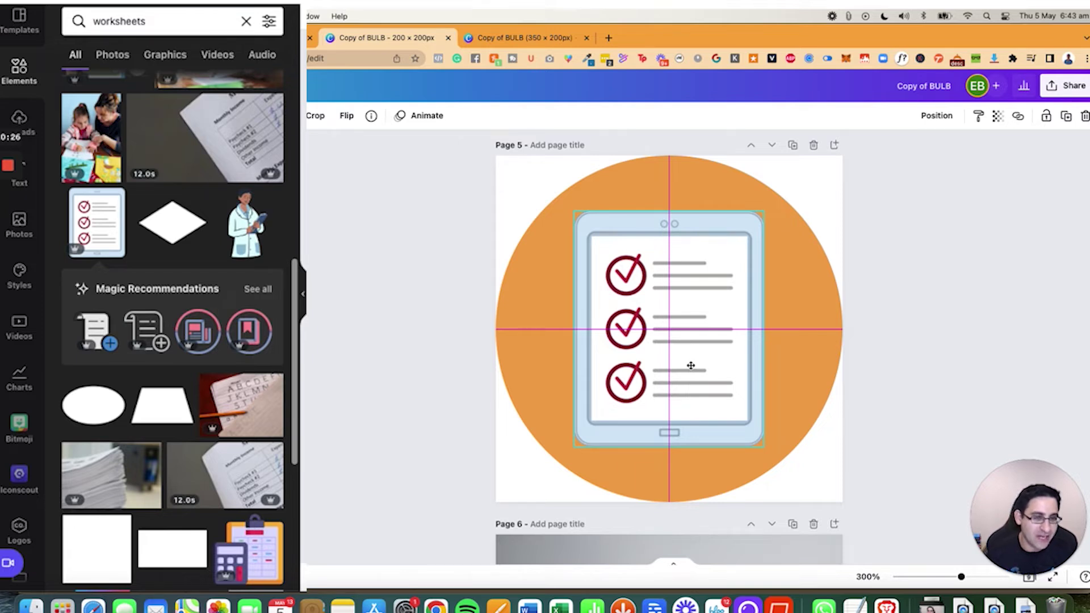
drag(691, 366, 691, 365)
Try pink and turquoise on page 5's circle and settle on the dark grey brand colour
click(540, 314)
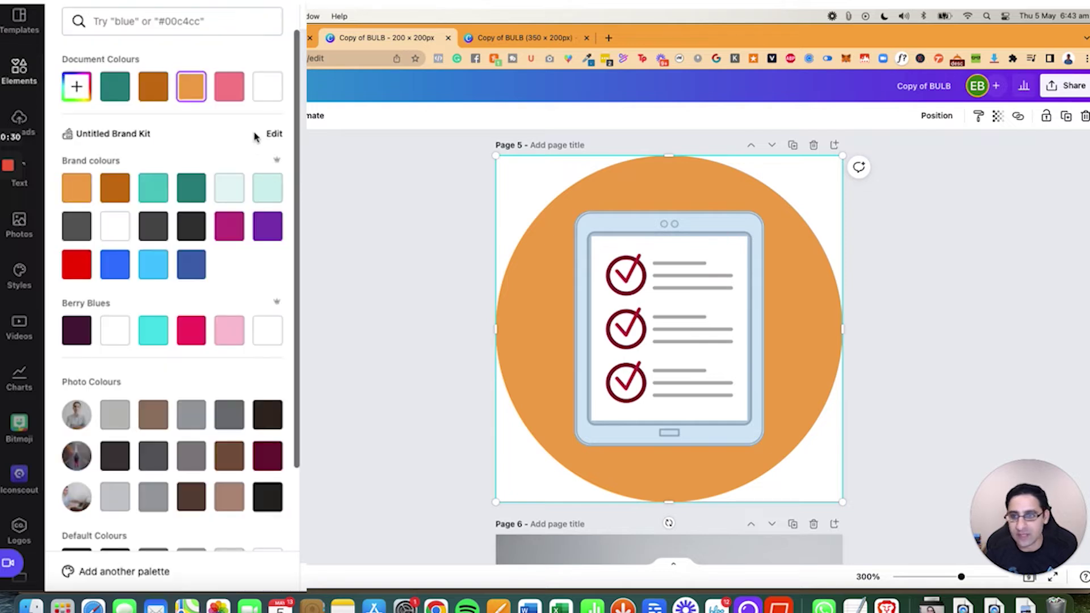
click(229, 87)
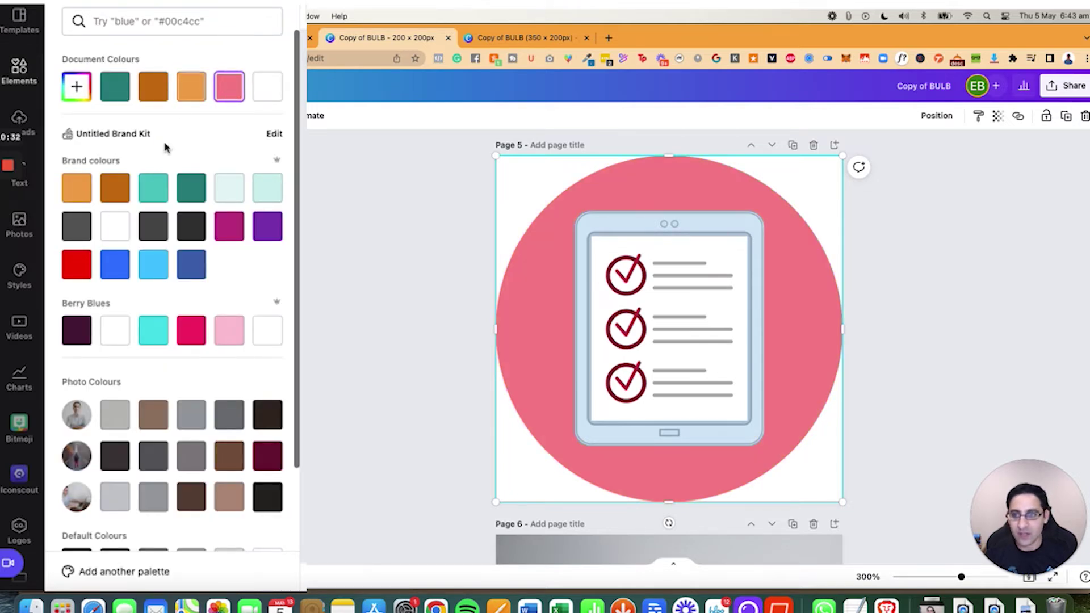
click(153, 188)
click(152, 232)
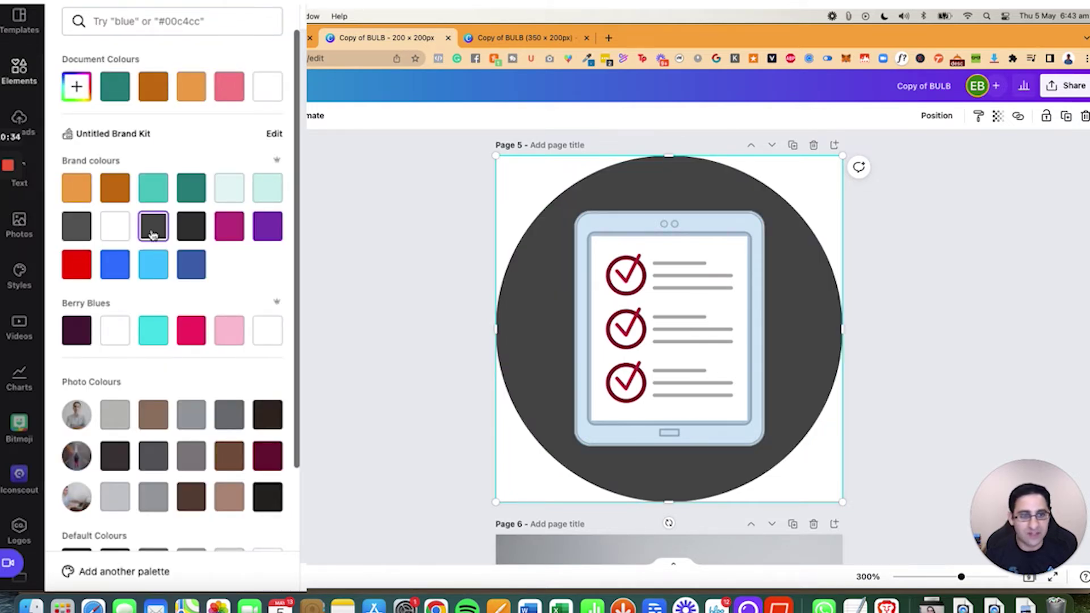
Replace the tablet checklist graphic with the light blue document icon from its full Magic Recommendations
click(645, 292)
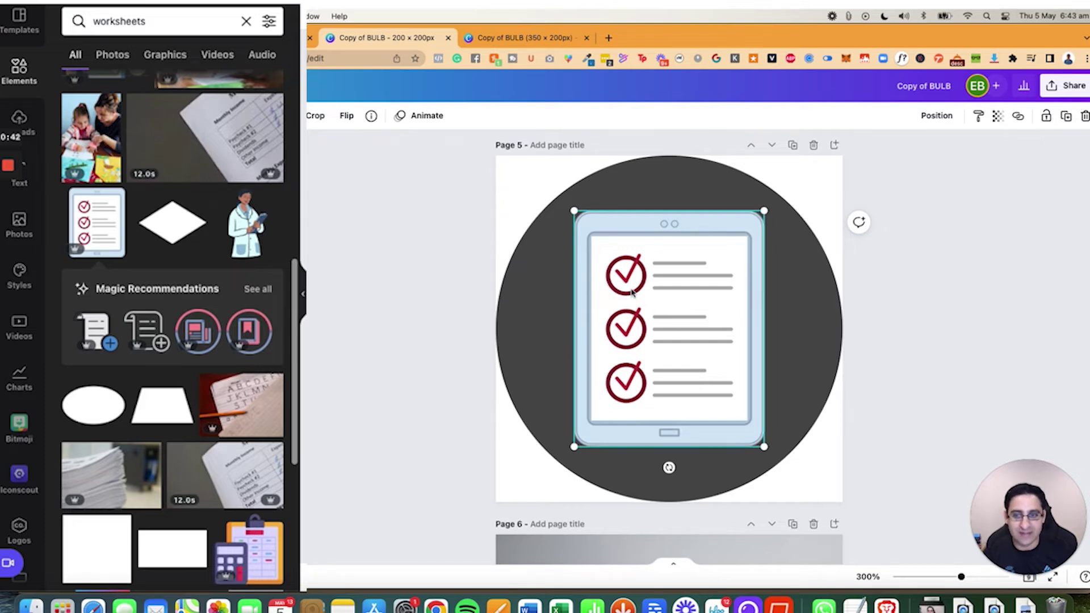
click(252, 290)
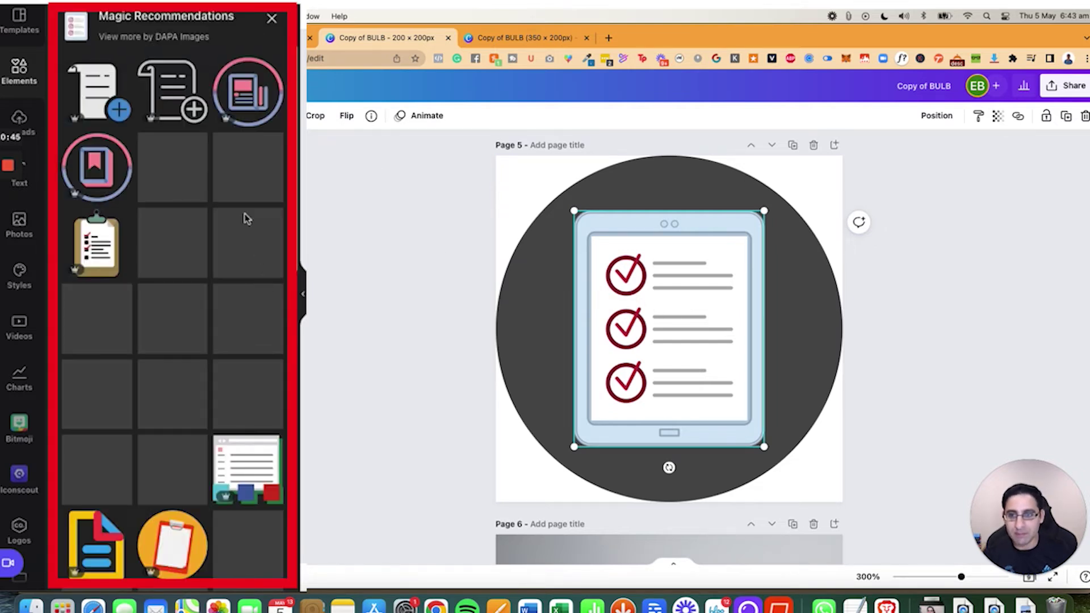
key(Delete)
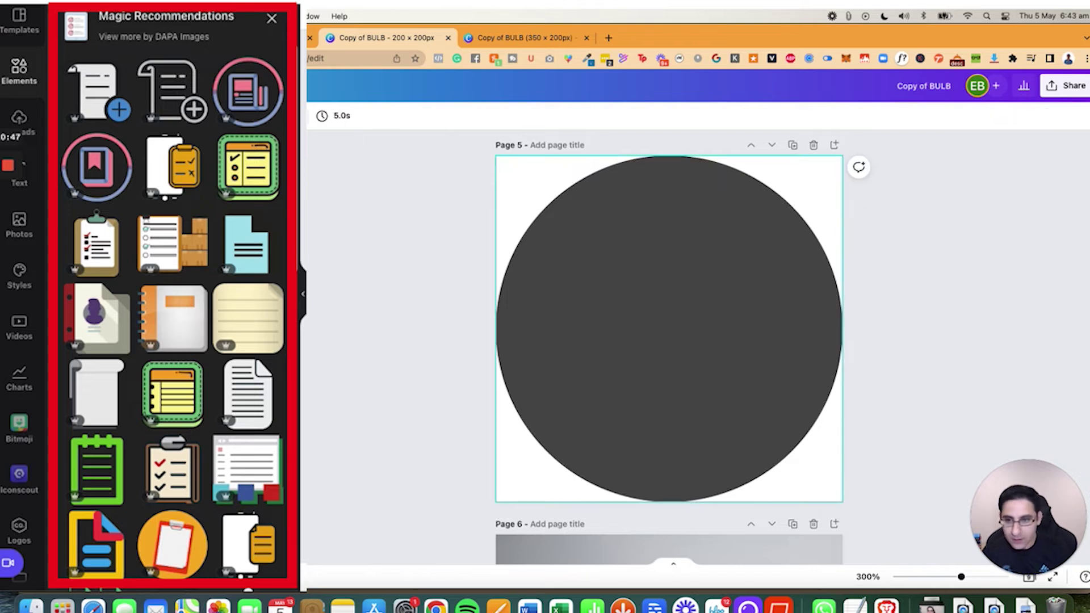
click(249, 242)
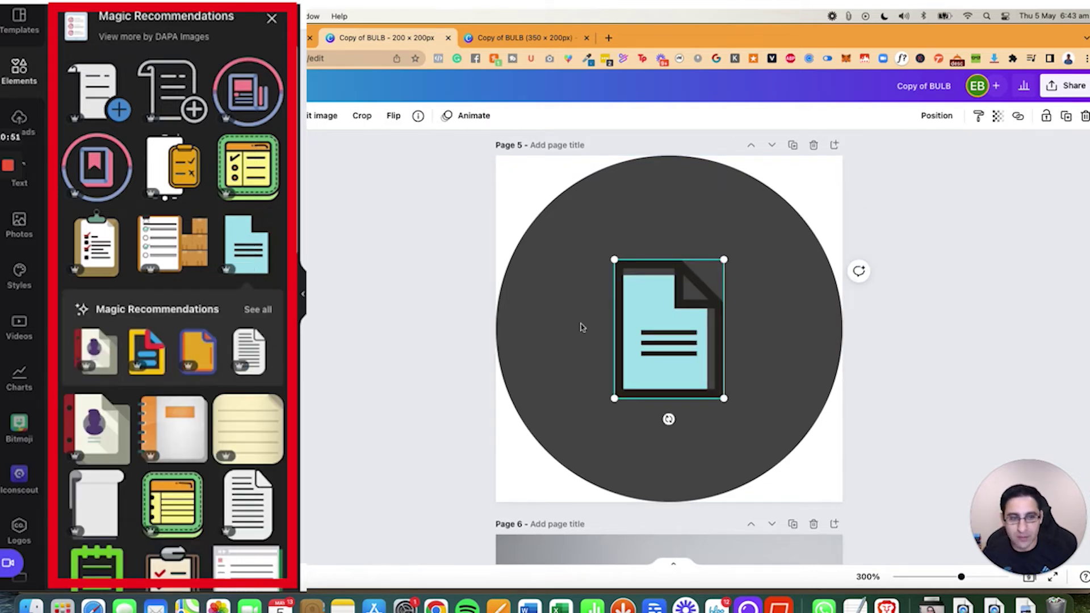
Enlarge the document icon on page 5's circle and try a white then pink outline with an orange then white fill
drag(665, 358, 771, 428)
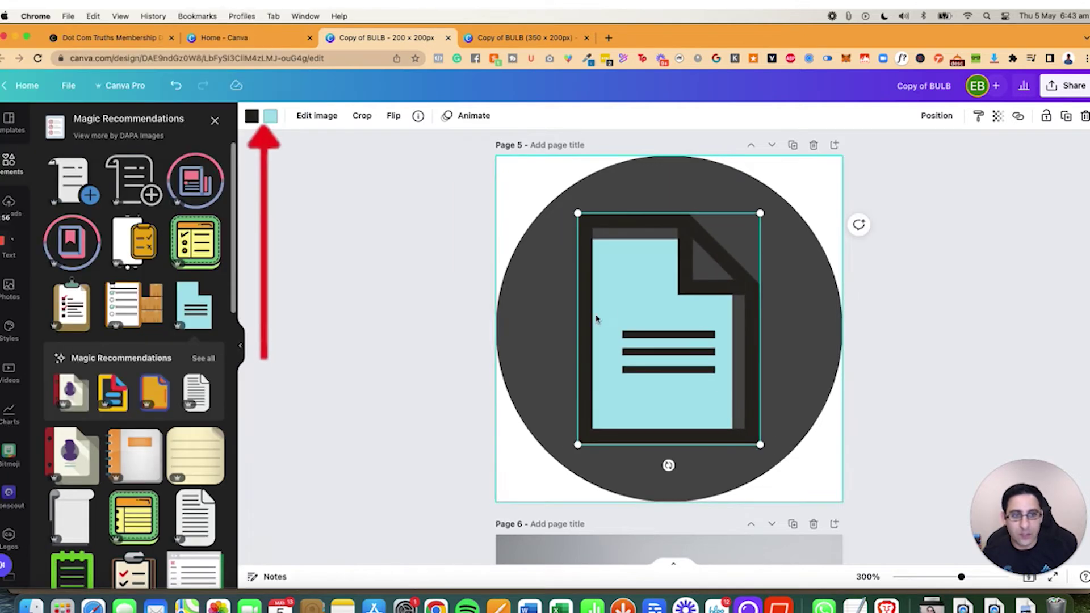
click(254, 116)
click(98, 146)
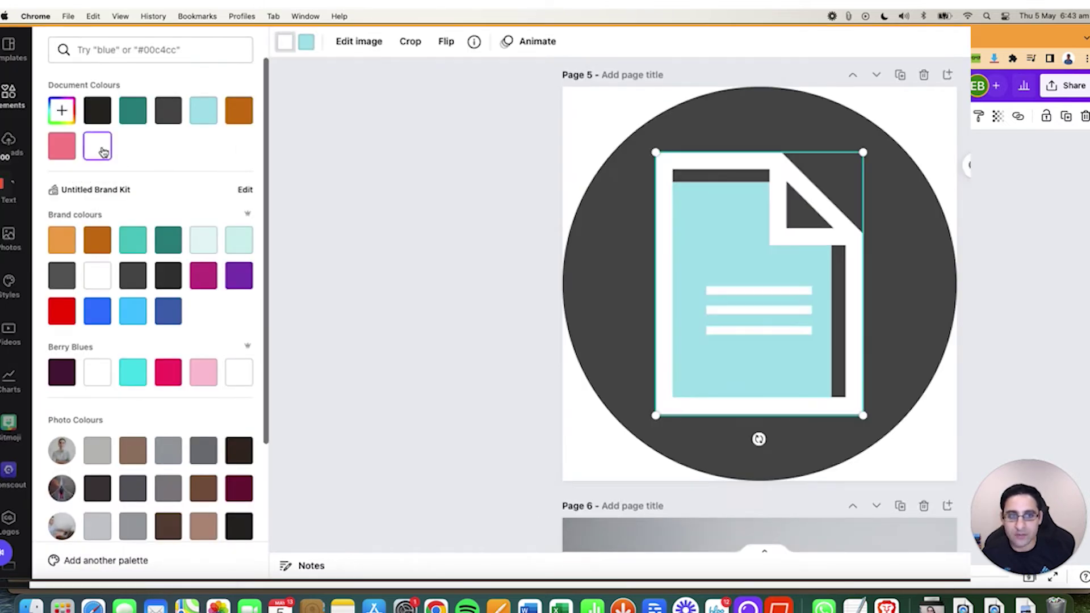
click(64, 149)
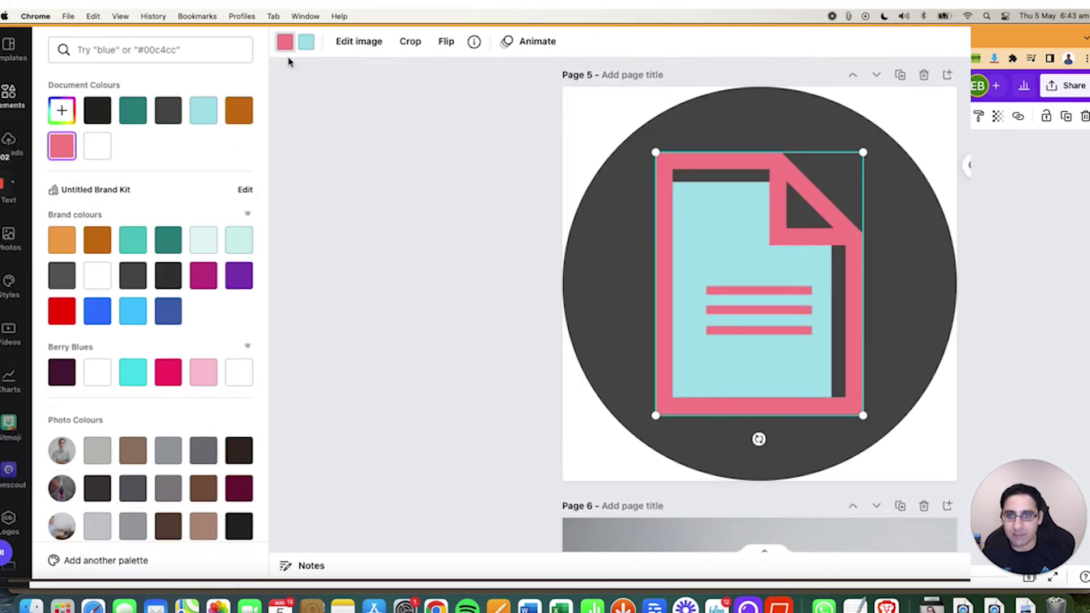
click(306, 43)
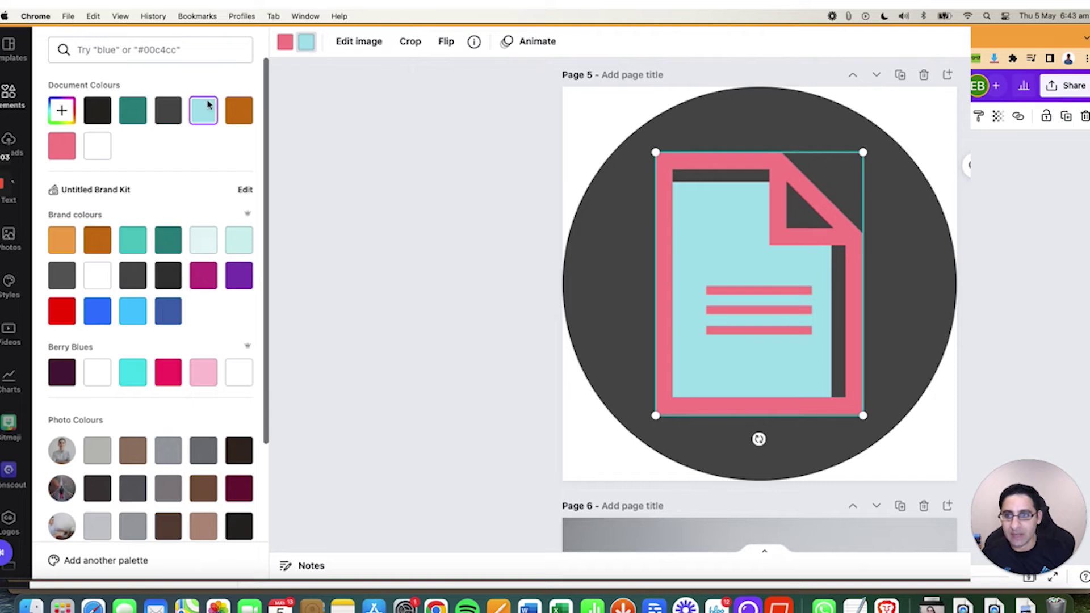
click(64, 241)
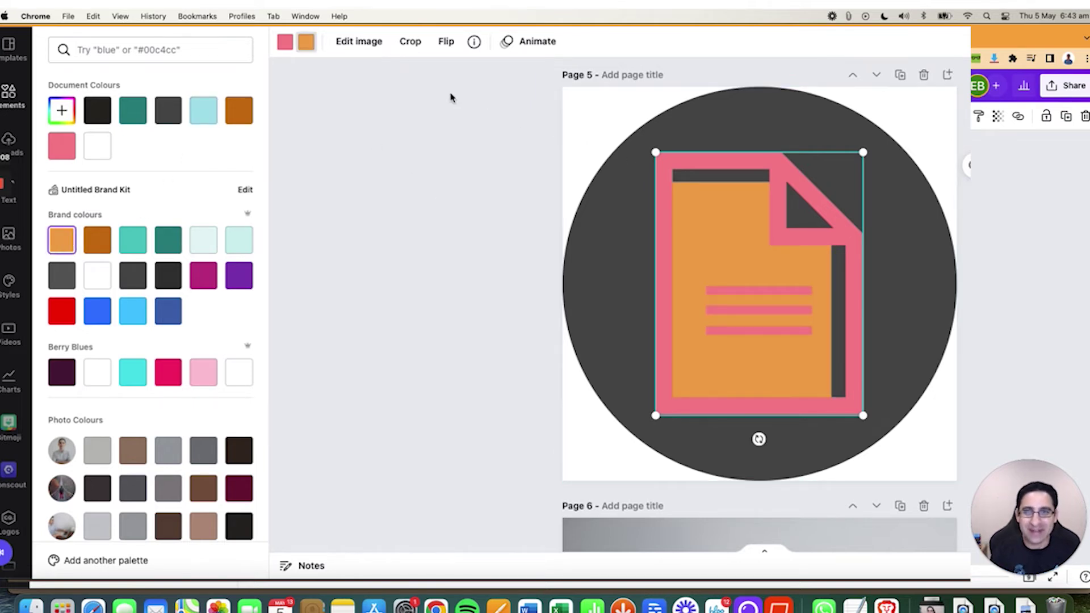
click(97, 372)
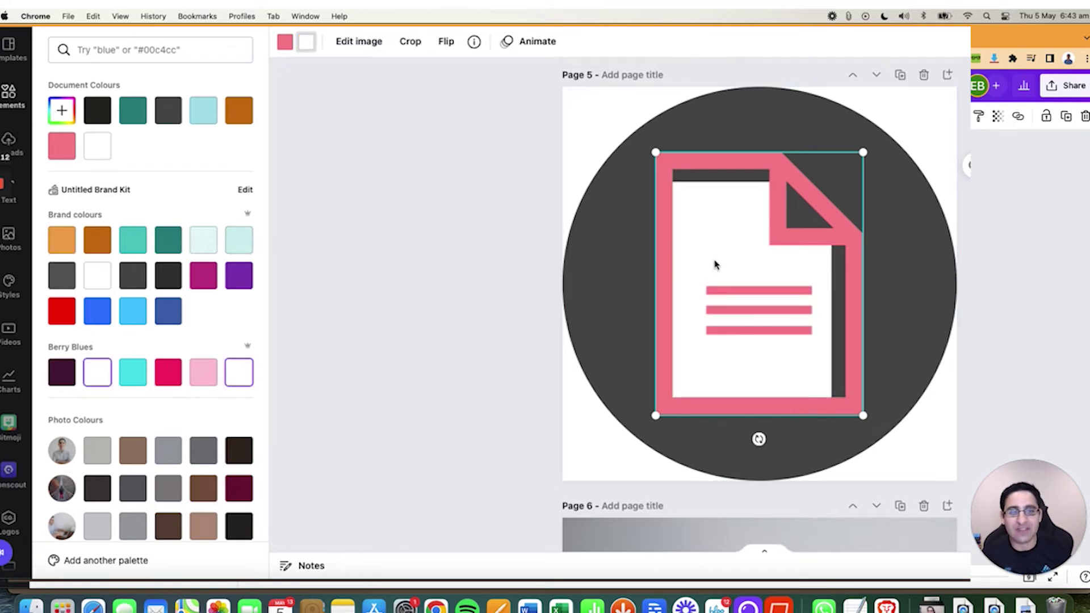
click(647, 185)
click(742, 258)
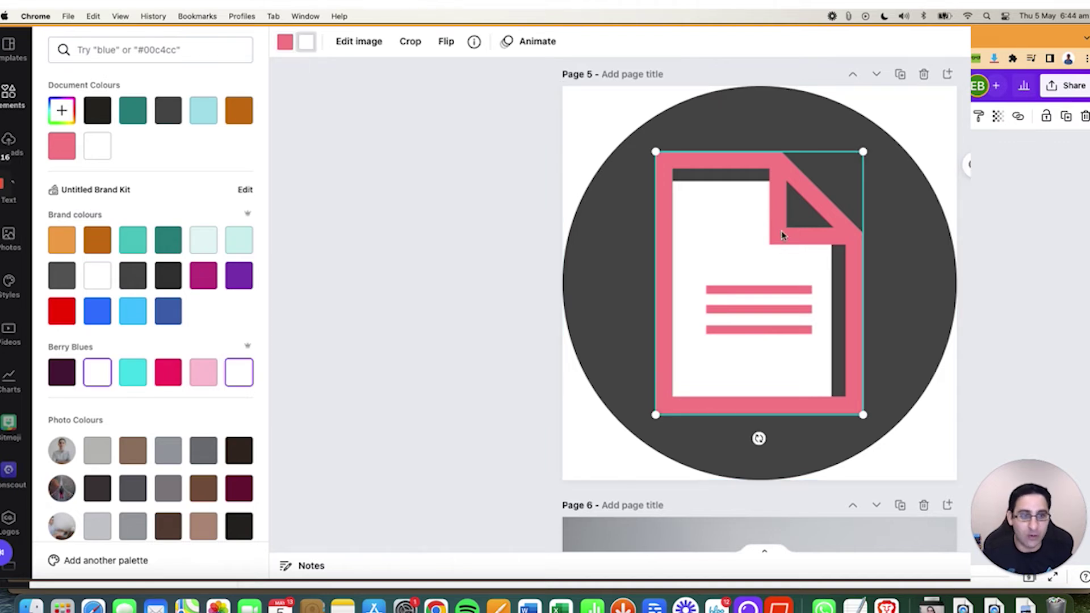
Search the elements library for "icon" and delete the document icon from page 5's circle
click(8, 91)
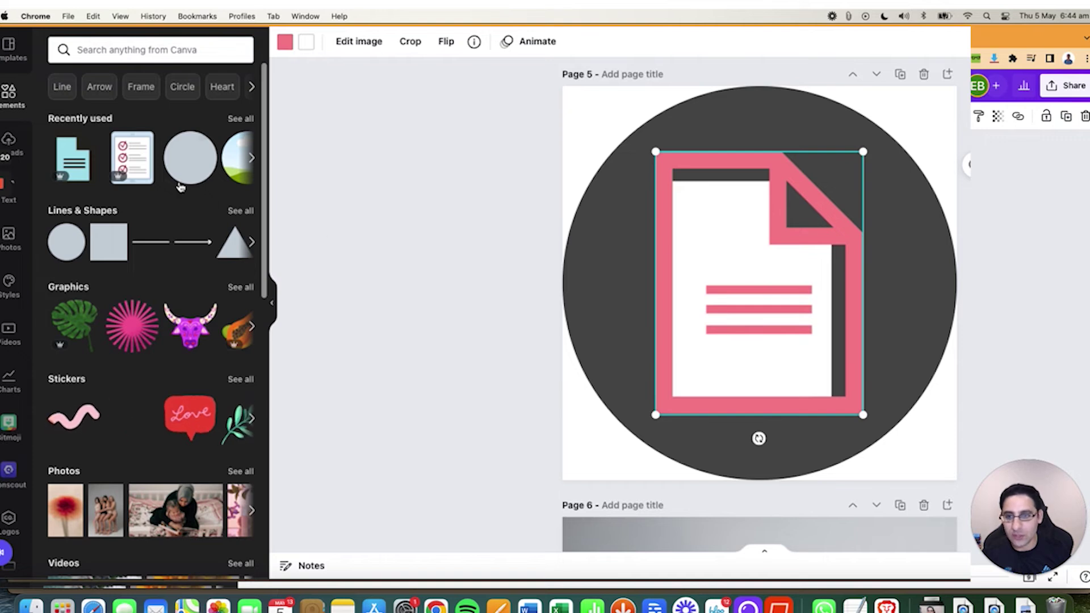
click(171, 52)
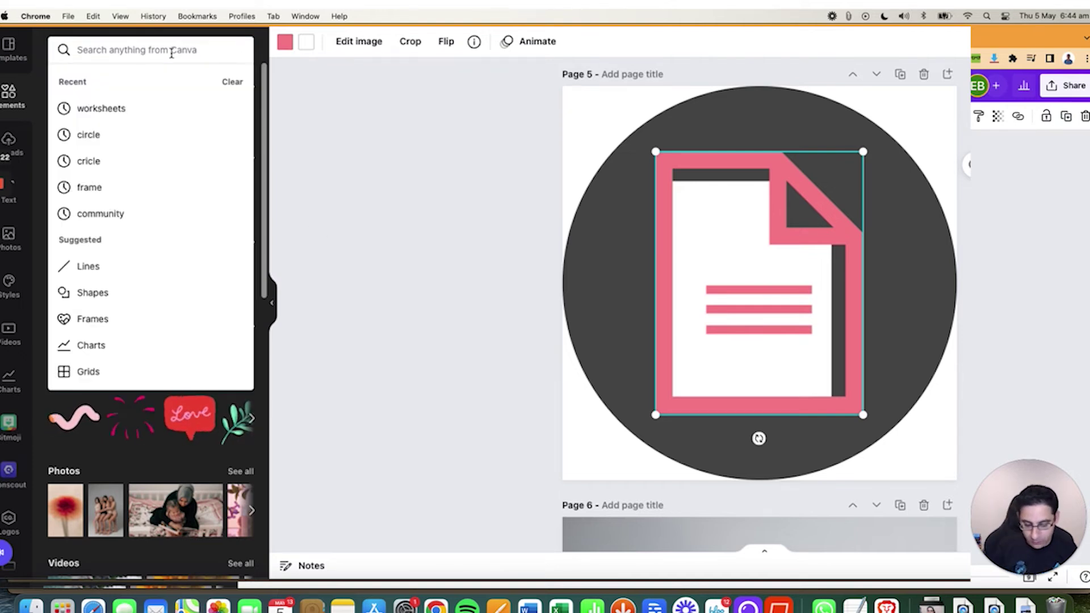
text(icon)
key(Return)
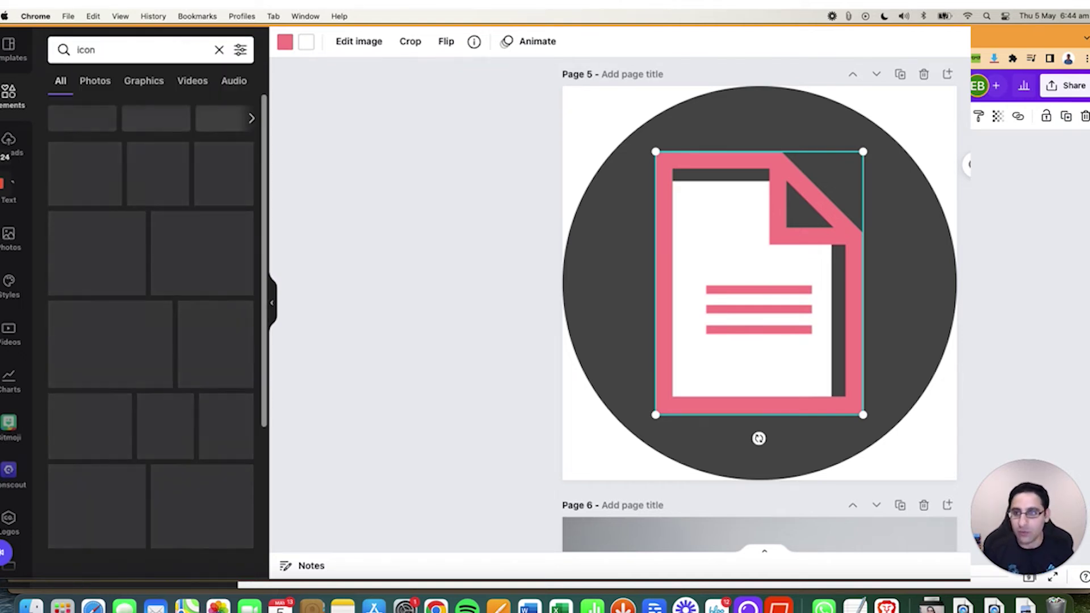
scroll(150, 340, down, 3)
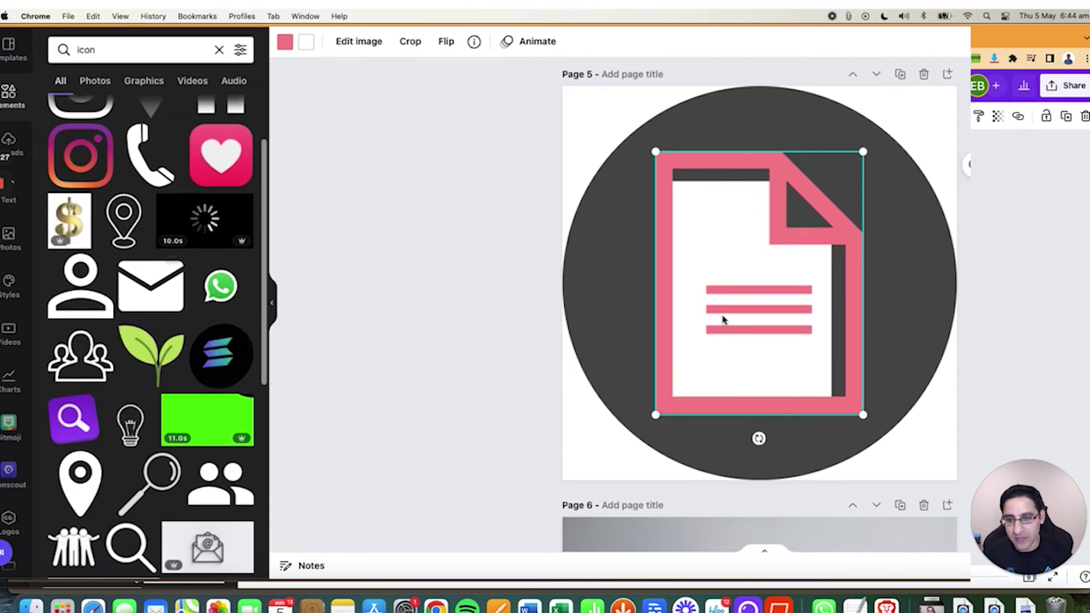
key(Delete)
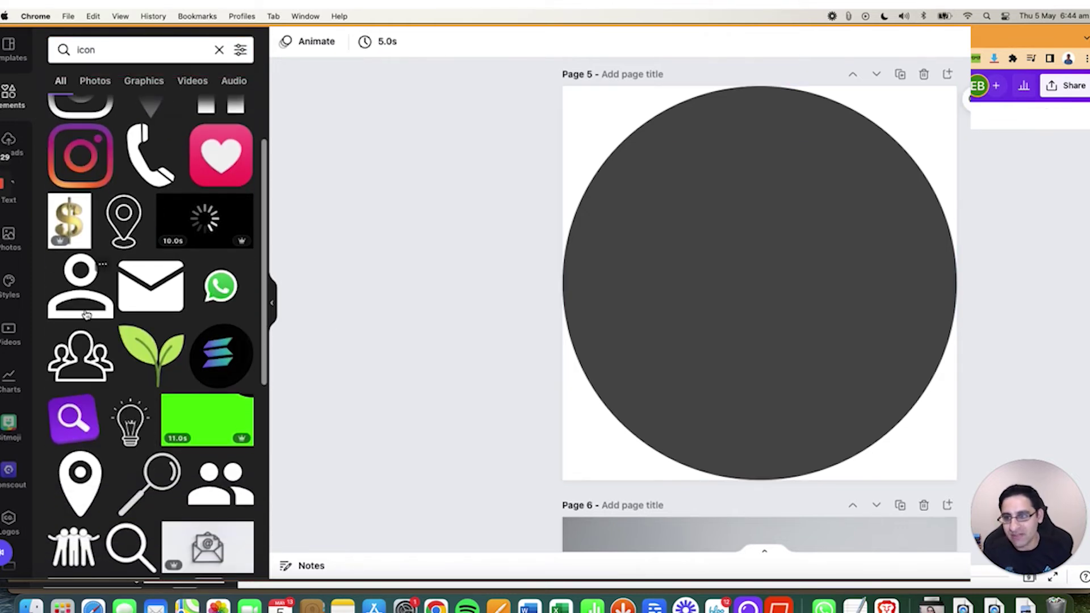
Add the solid envelope icon from the results, enlarge it to about two thirds of page 5's width and centre it on the circle
scroll(140, 322, down, 4)
scroll(139, 322, down, 10)
scroll(140, 322, up, 10)
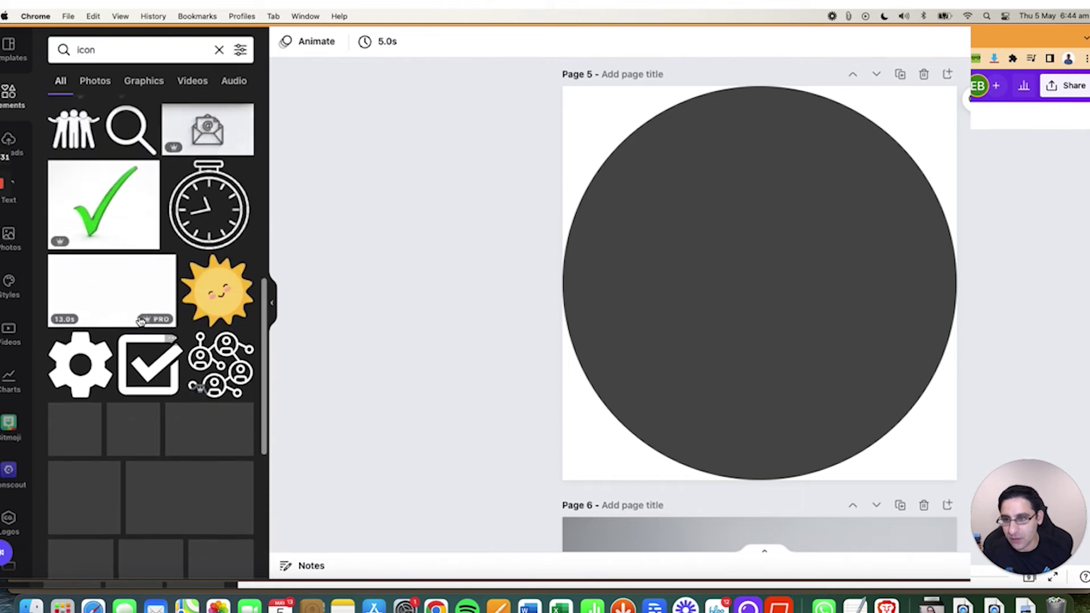
scroll(141, 322, up, 2)
click(165, 281)
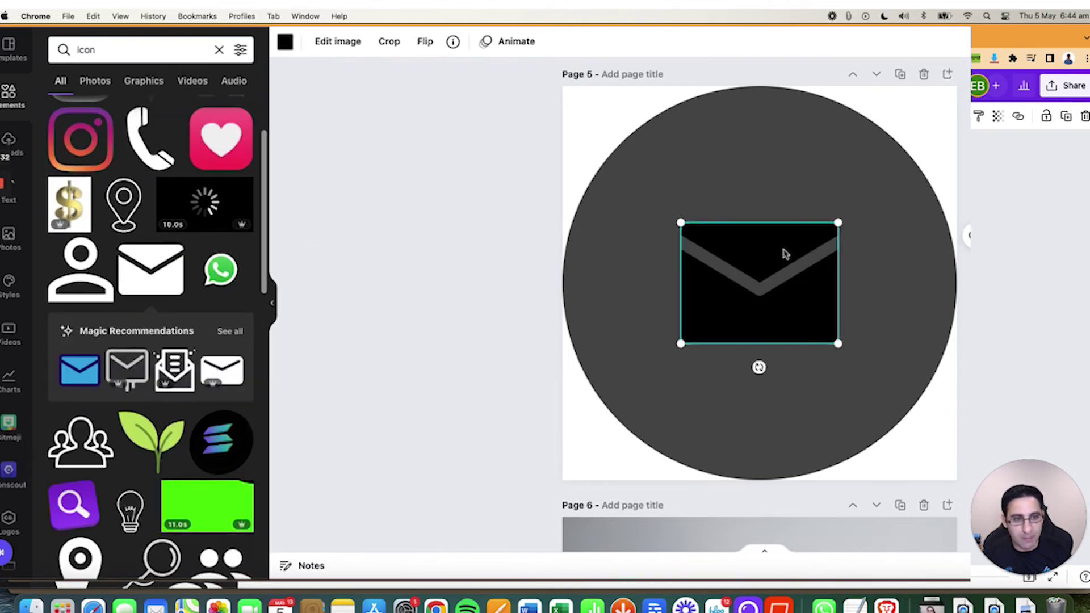
drag(784, 250, 739, 201)
mouse_move(794, 293)
mouse_down()
mouse_move(901, 369)
mouse_move(786, 301)
mouse_up()
Colour the envelope icon white and page 5's circle in the light orange brand colour
click(285, 42)
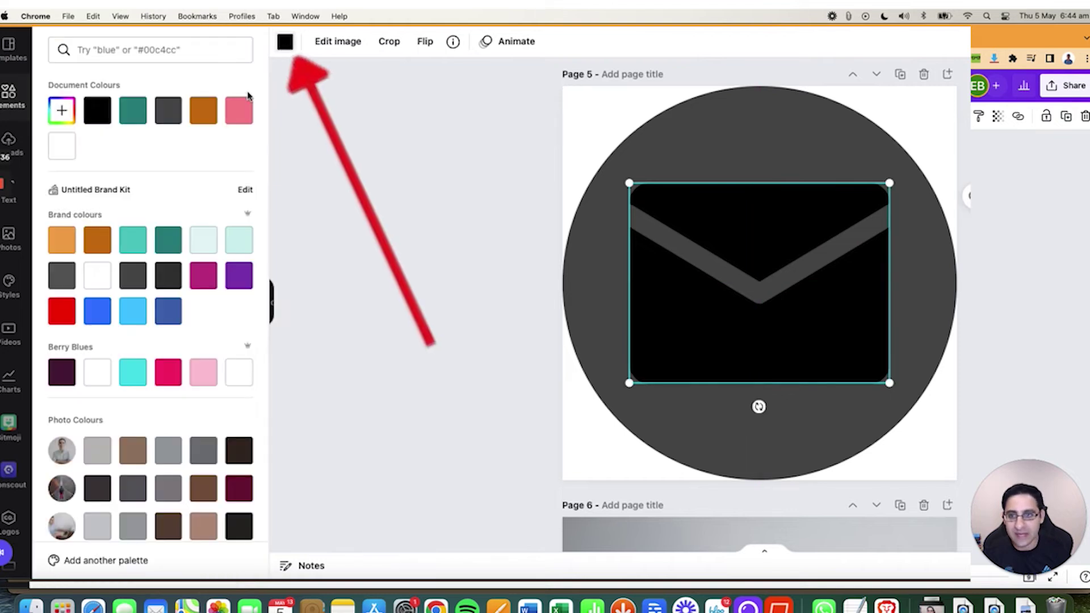
click(93, 277)
click(621, 199)
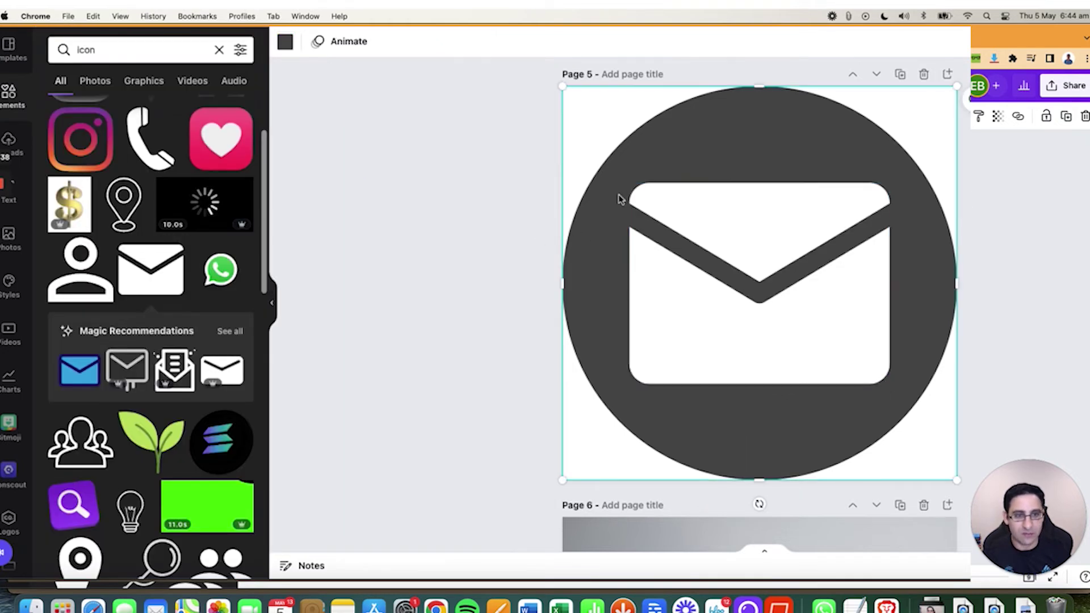
click(285, 42)
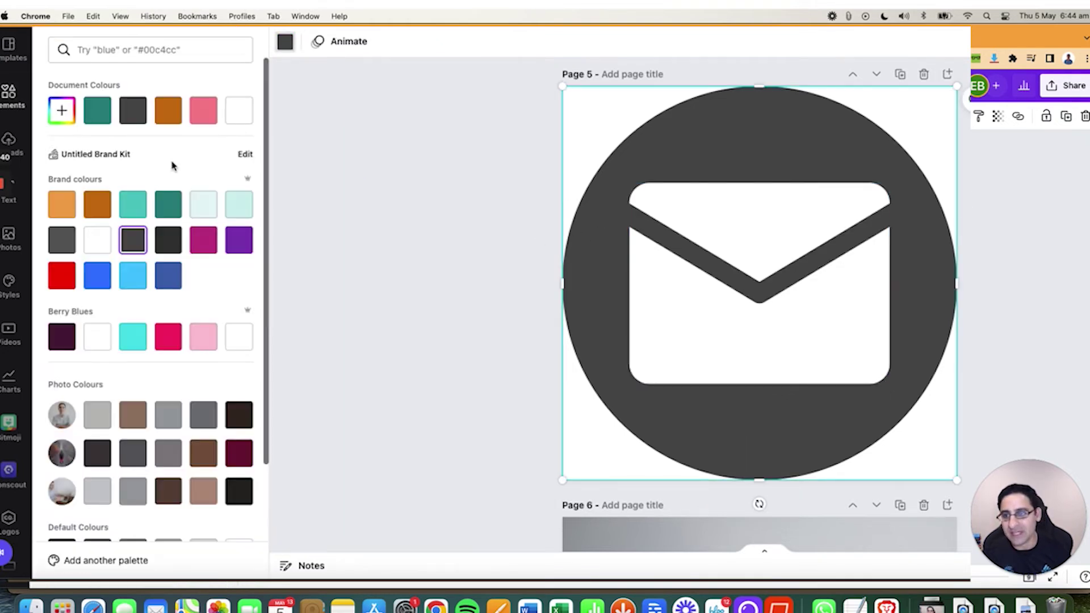
click(63, 204)
click(448, 321)
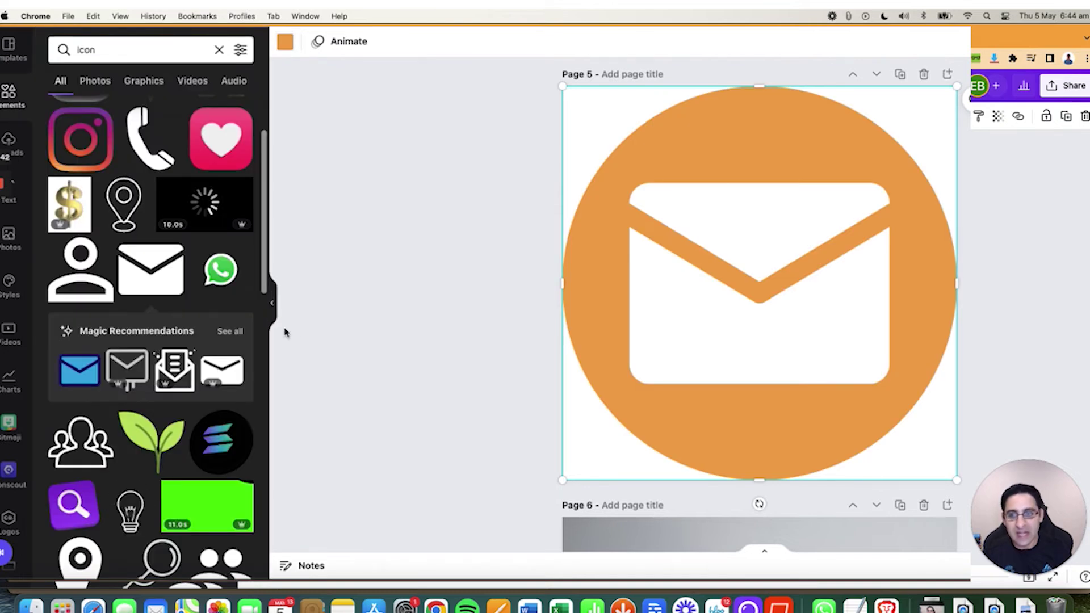
Look through the full Magic Recommendations for the envelope icon to find matching icons
scroll(160, 318, down, 1)
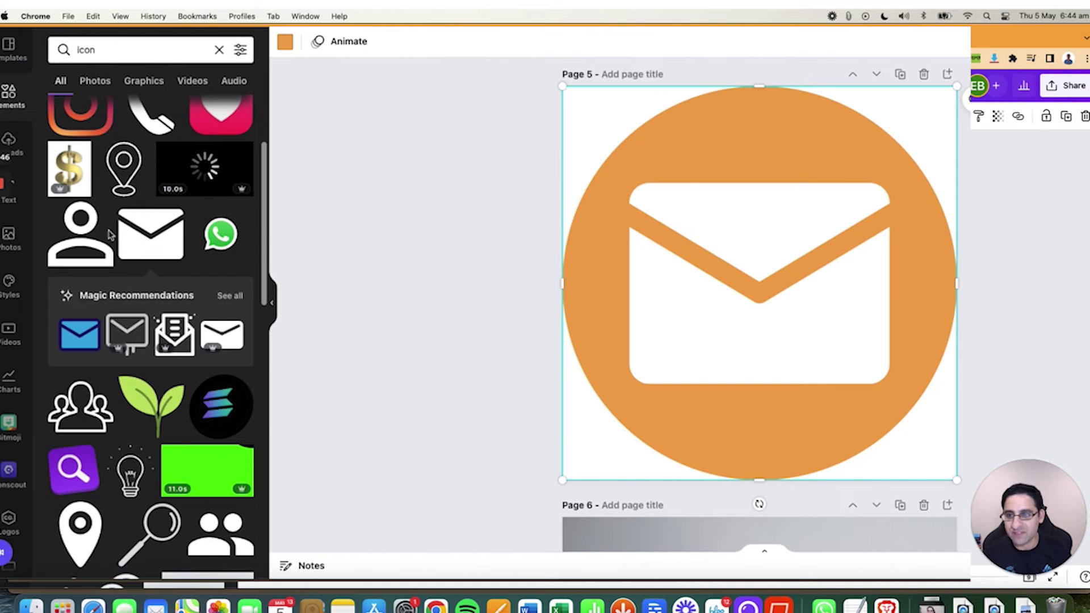
scroll(85, 142, up, 5)
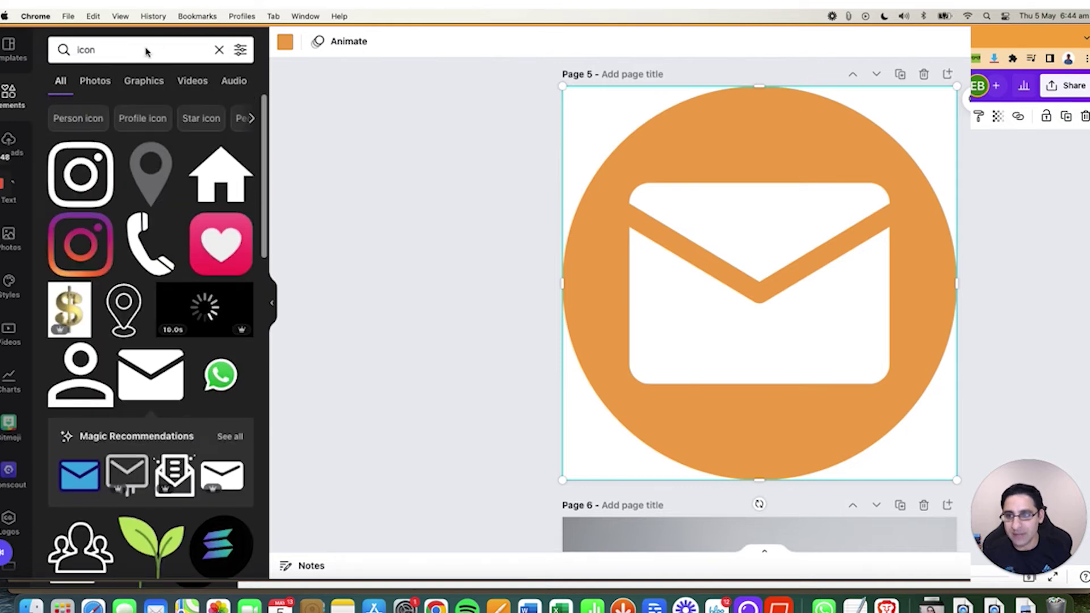
click(748, 256)
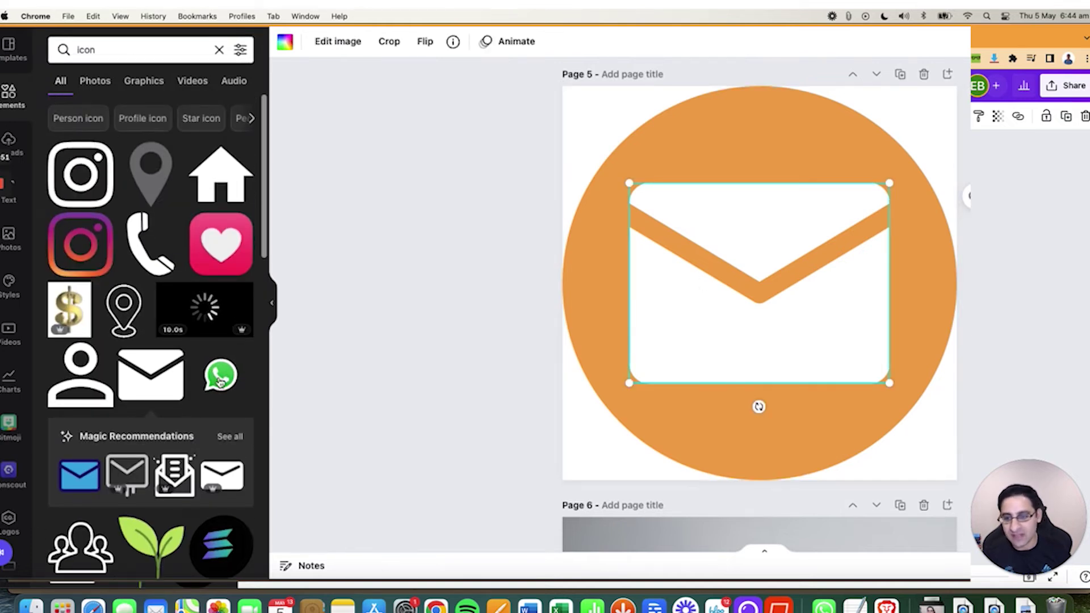
click(231, 438)
scroll(165, 382, down, 10)
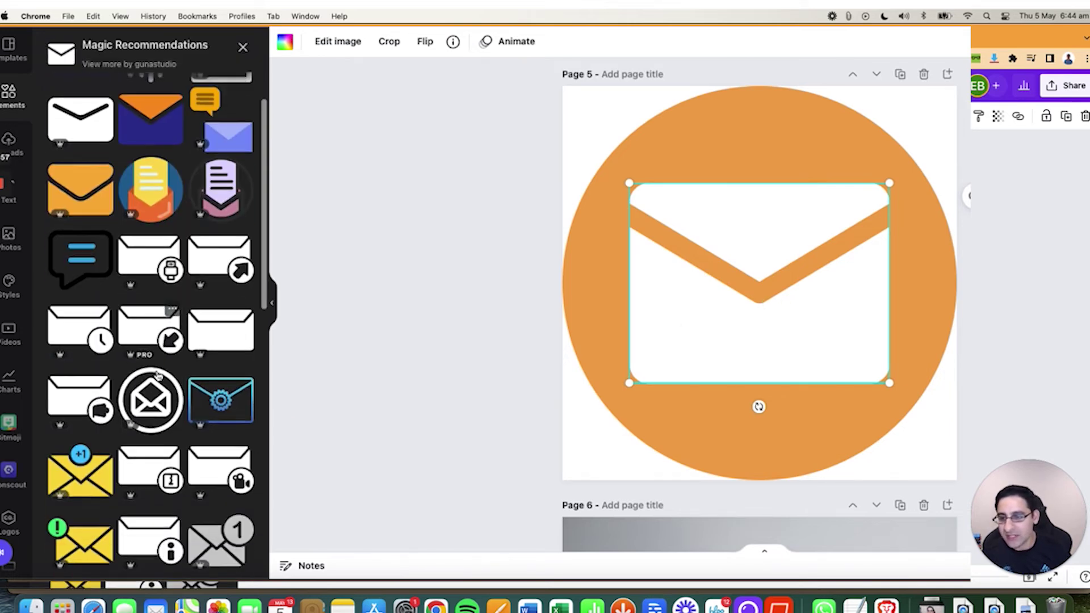
scroll(156, 373, down, 3)
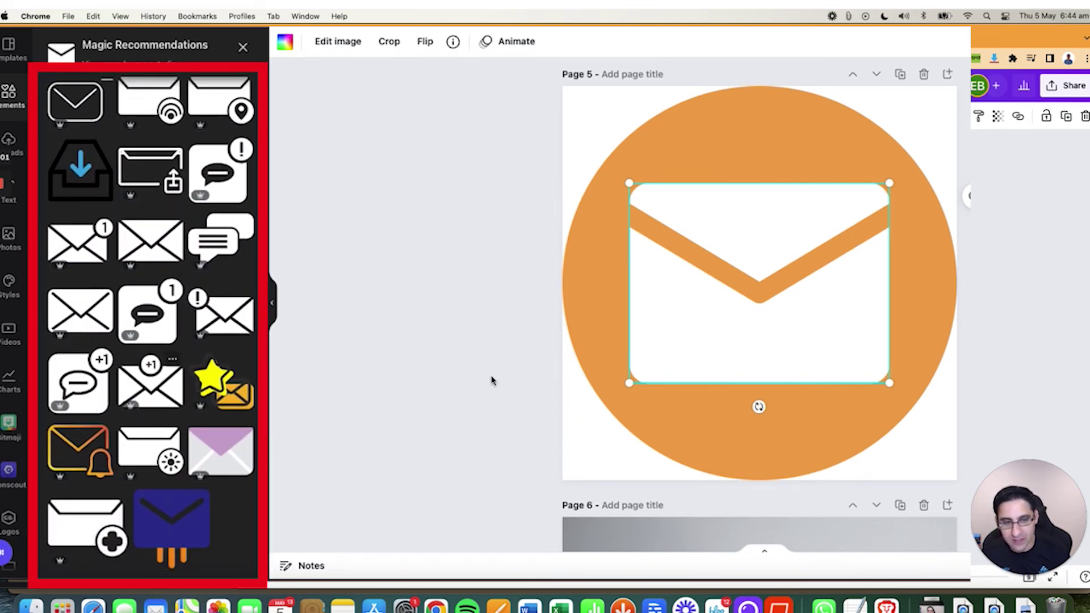
Duplicate page 5 and delete the envelope from the copy, leaving only the orange circle
click(903, 76)
click(820, 263)
key(Delete)
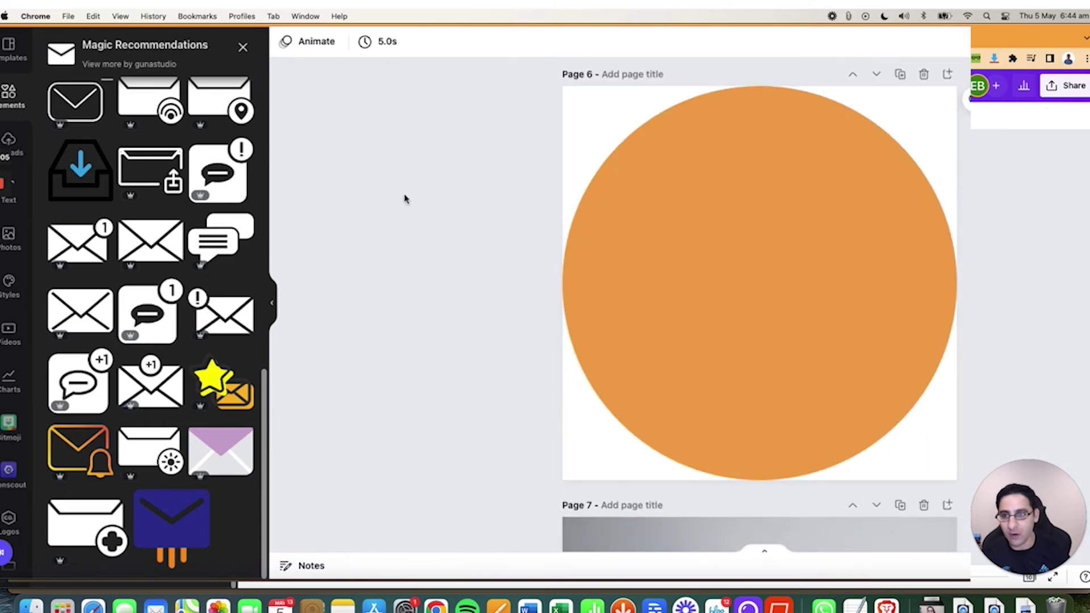
Leave the envelope recommendations and search the elements library for "chat"
click(240, 48)
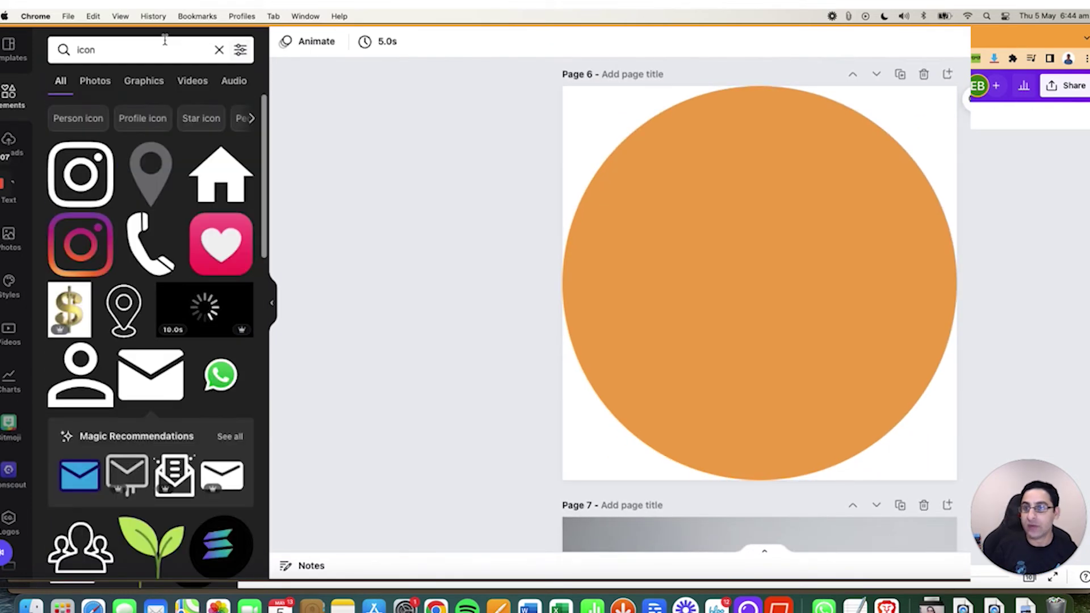
click(134, 47)
key(super+a)
text(chat)
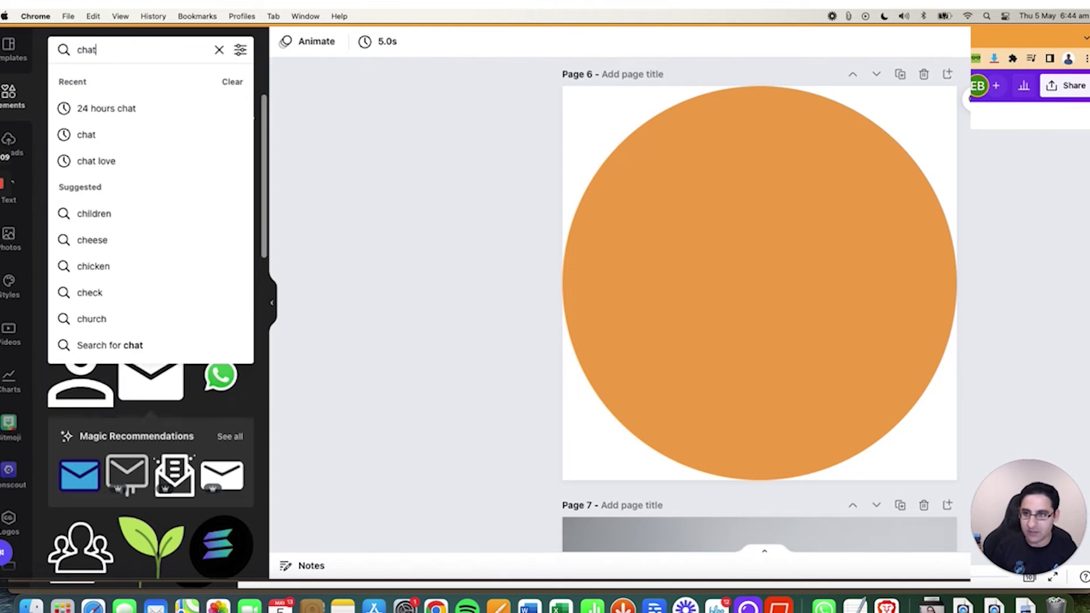
key(Return)
Add the double speech-bubble icon to page 6's circle and open its full Magic Recommendations
click(153, 155)
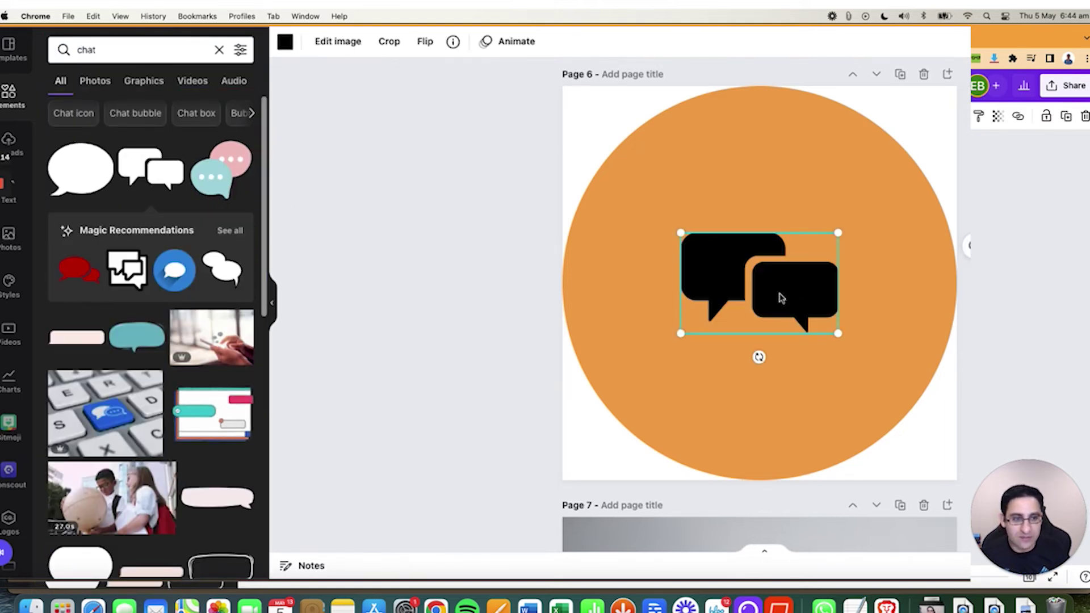
drag(779, 292, 737, 243)
click(227, 230)
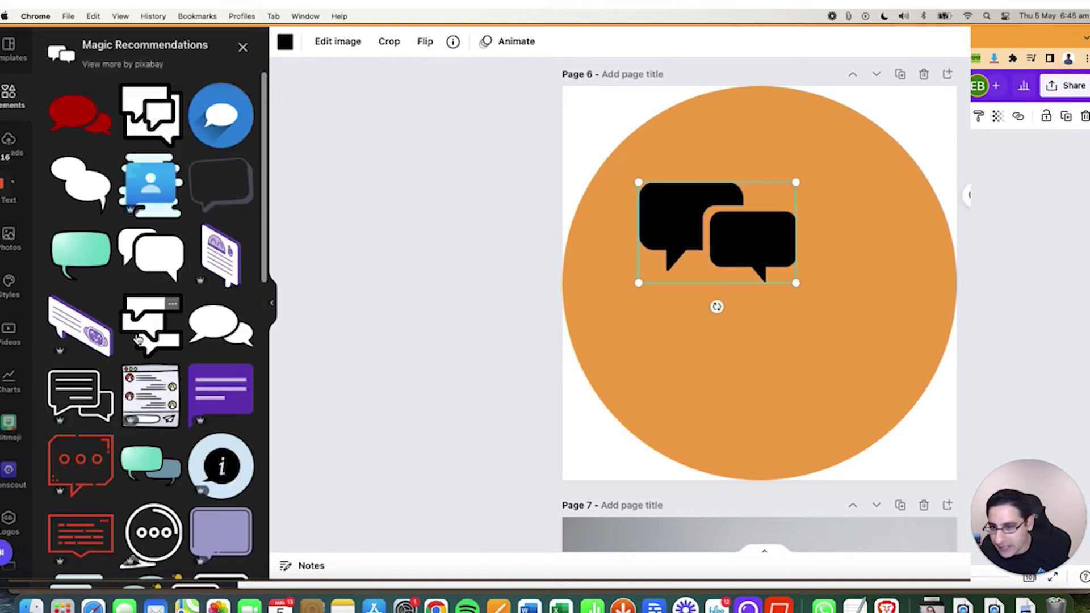
scroll(153, 312, down, 2)
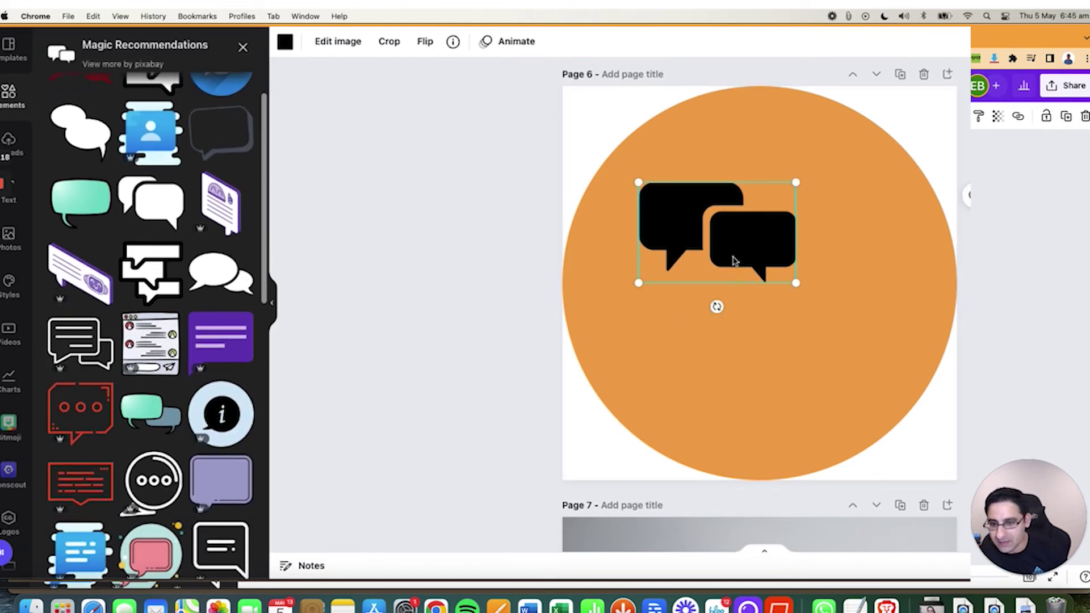
Browse the chat icon recommendations and clear page 6 by deleting the double speech-bubble icon and the orange circle
key(Delete)
scroll(141, 386, down, 5)
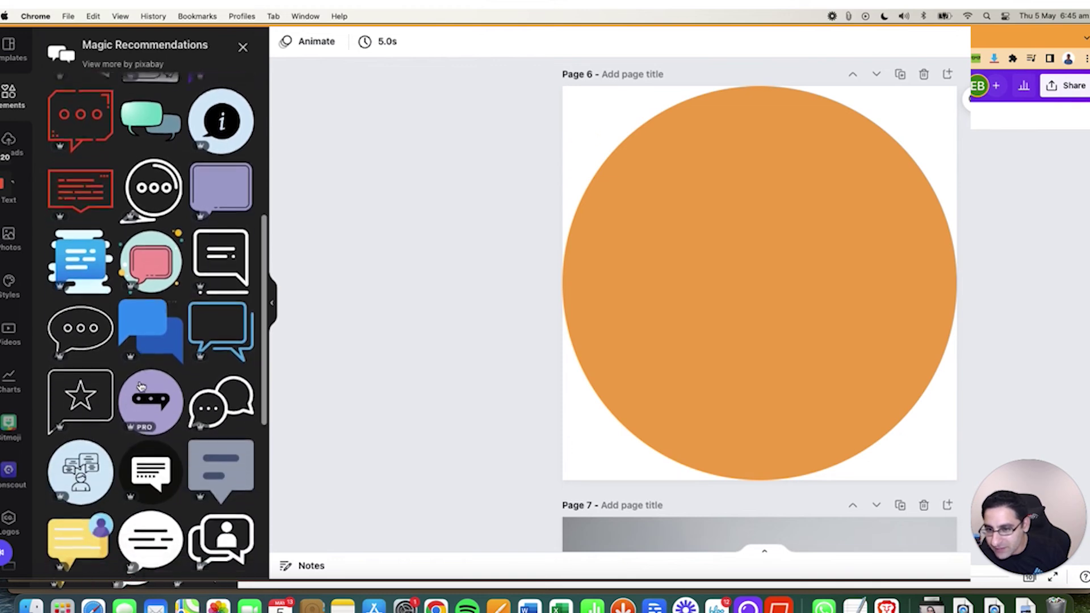
scroll(141, 386, down, 3)
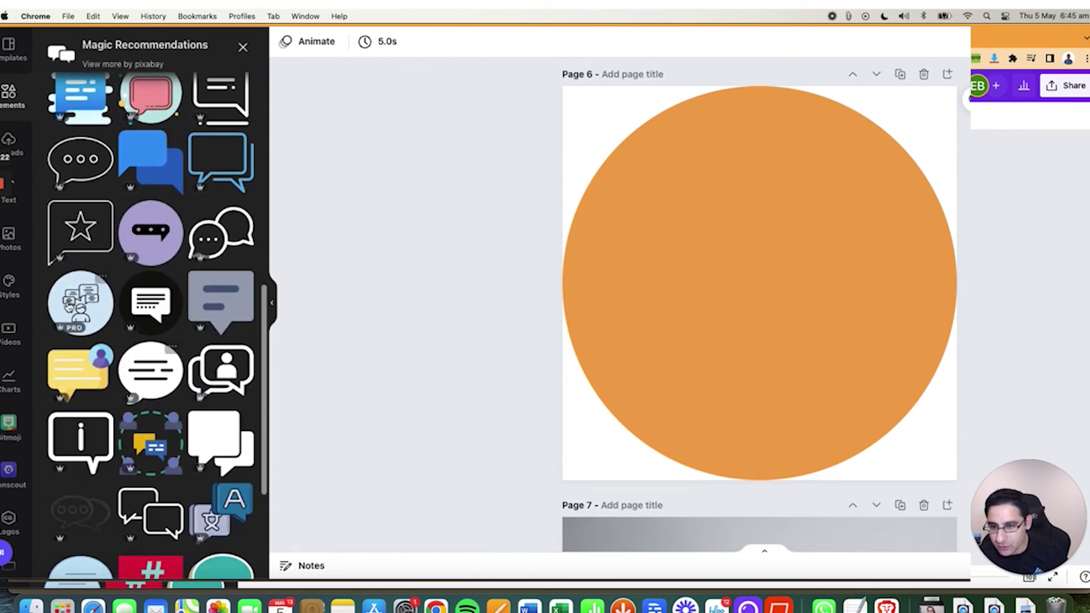
click(713, 314)
key(Delete)
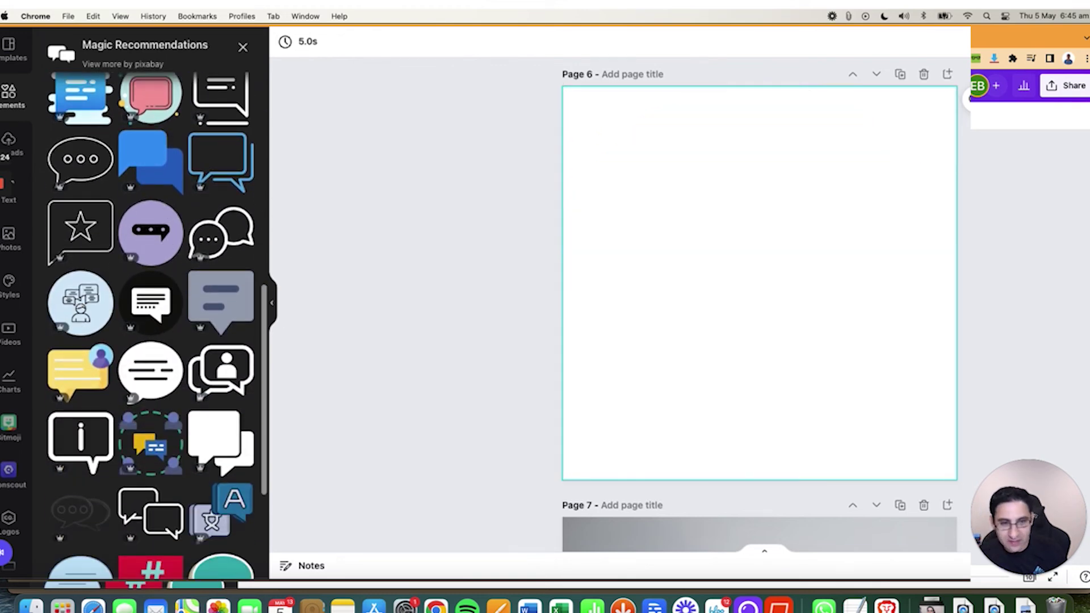
Add the light blue round icon of a person with speech bubbles and enlarge it to fill page 6
click(82, 289)
drag(790, 298, 717, 227)
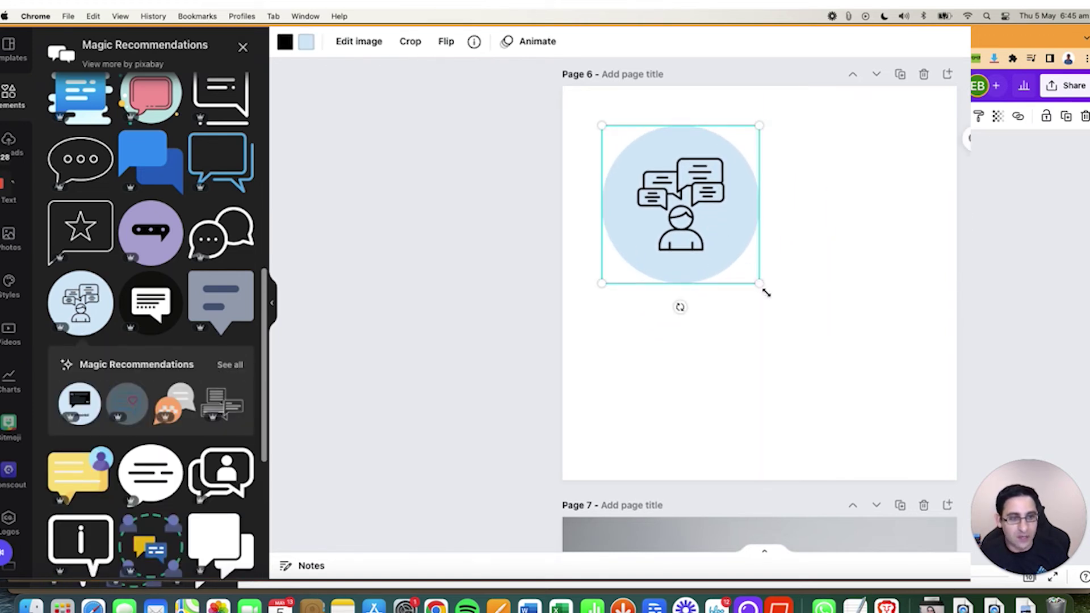
drag(765, 292, 919, 444)
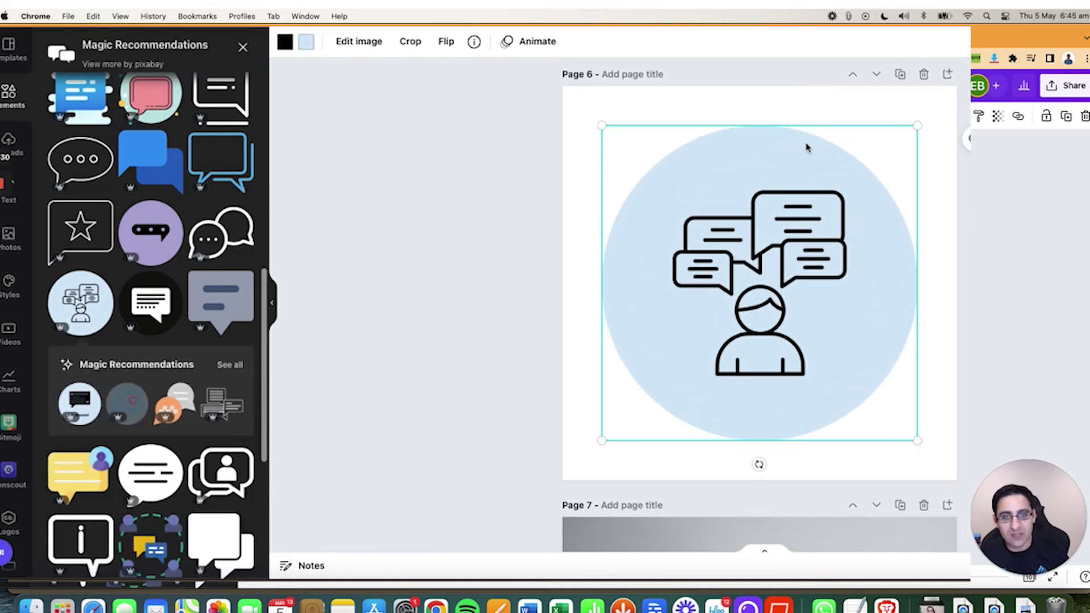
drag(777, 268, 737, 228)
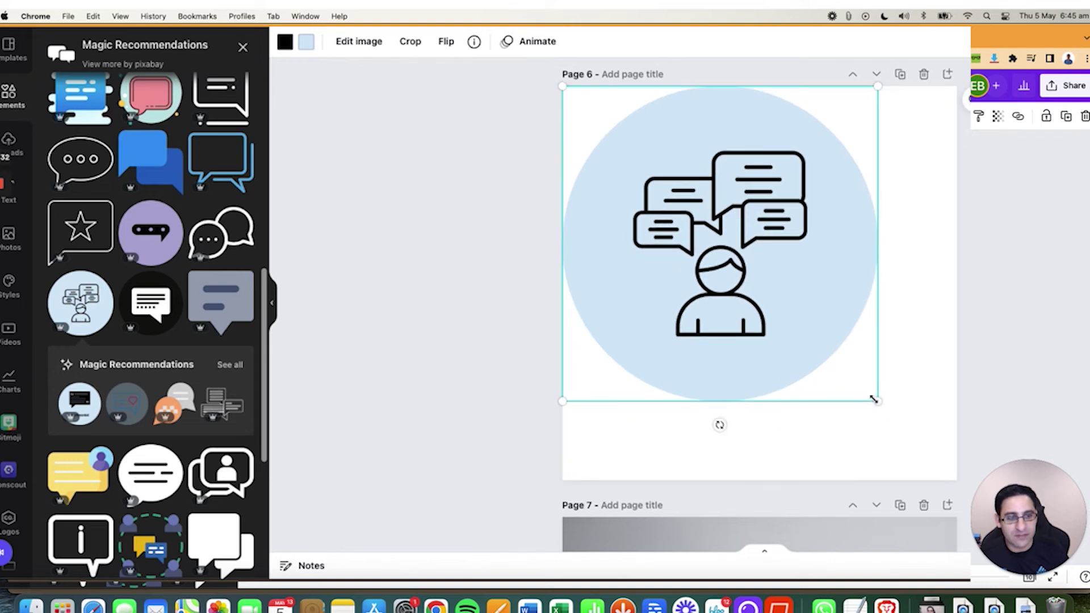
drag(874, 400, 956, 480)
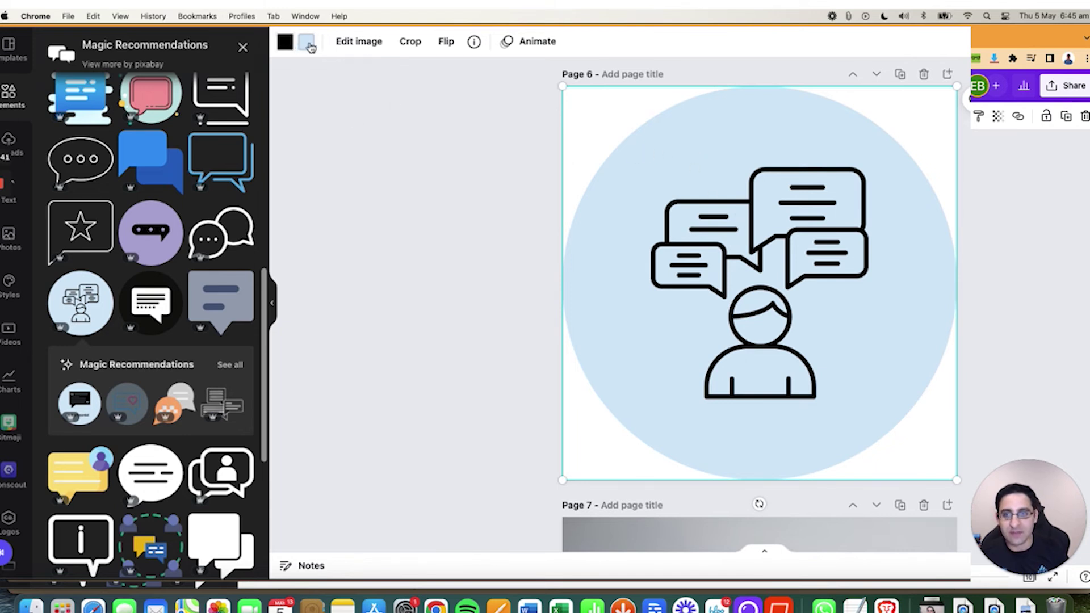
Recolour the chat icon's line art light blue, try dark orange on its round background and settle on black
click(284, 50)
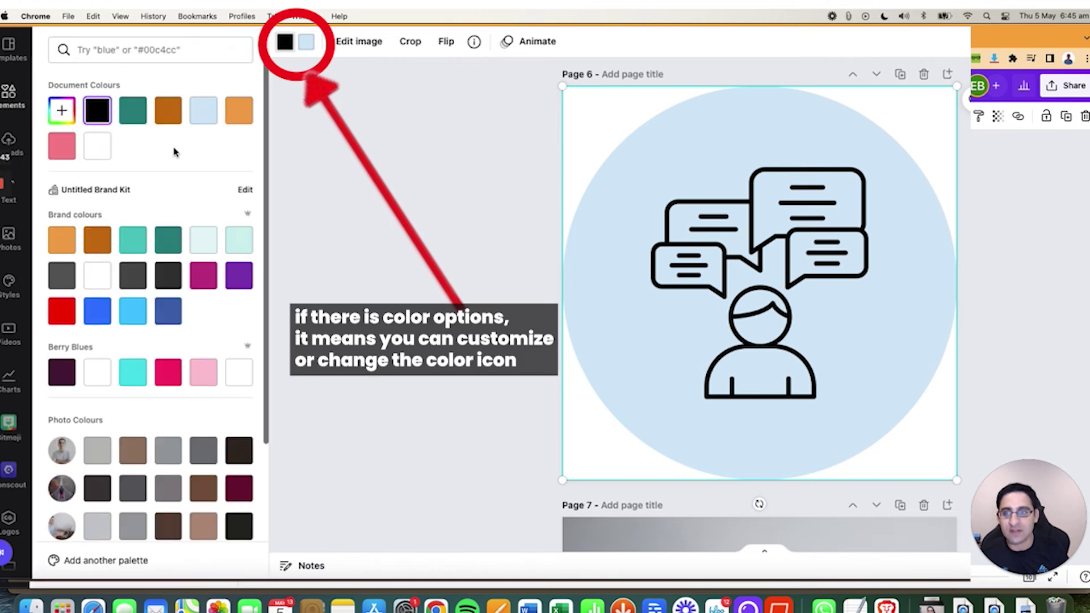
click(204, 113)
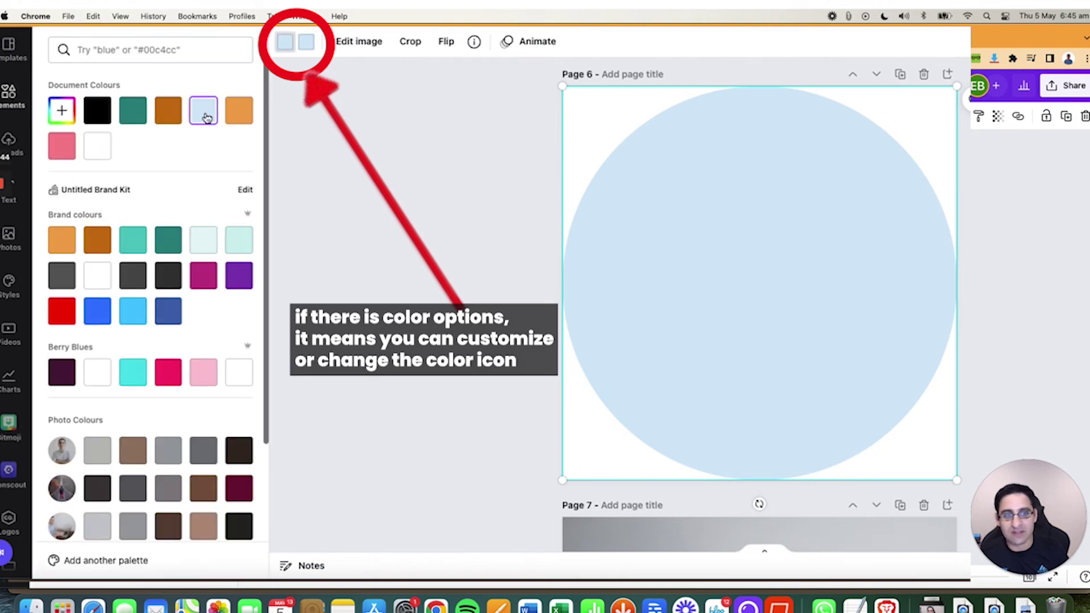
click(306, 42)
click(174, 116)
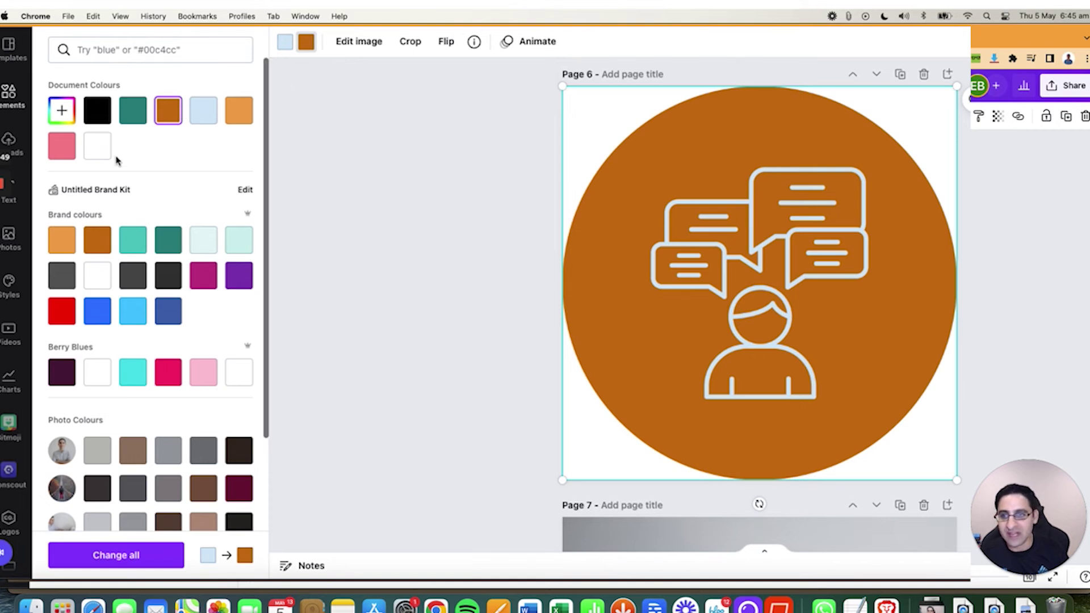
click(103, 112)
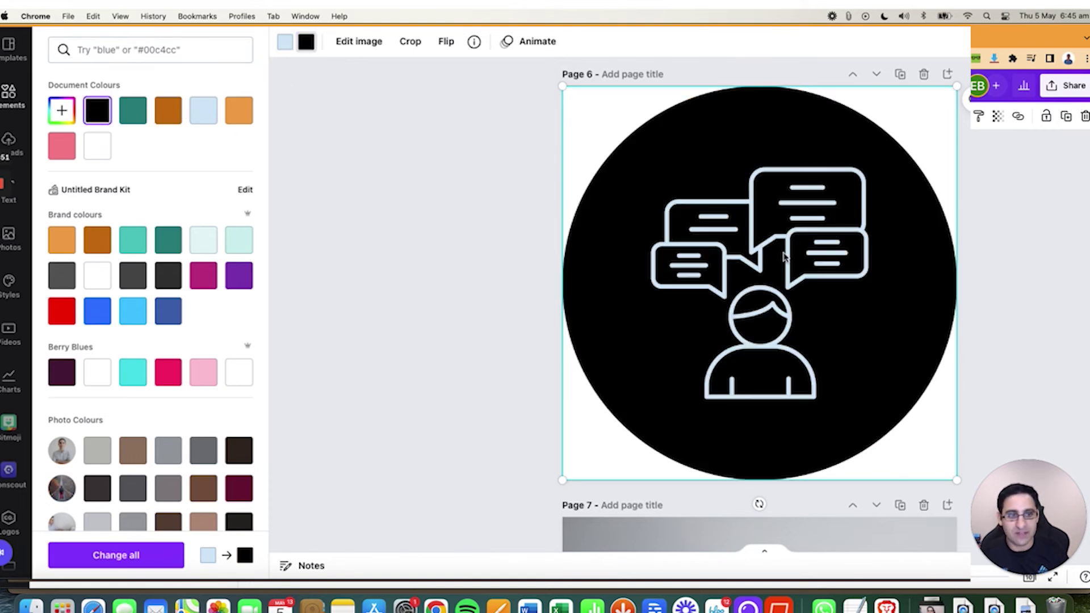